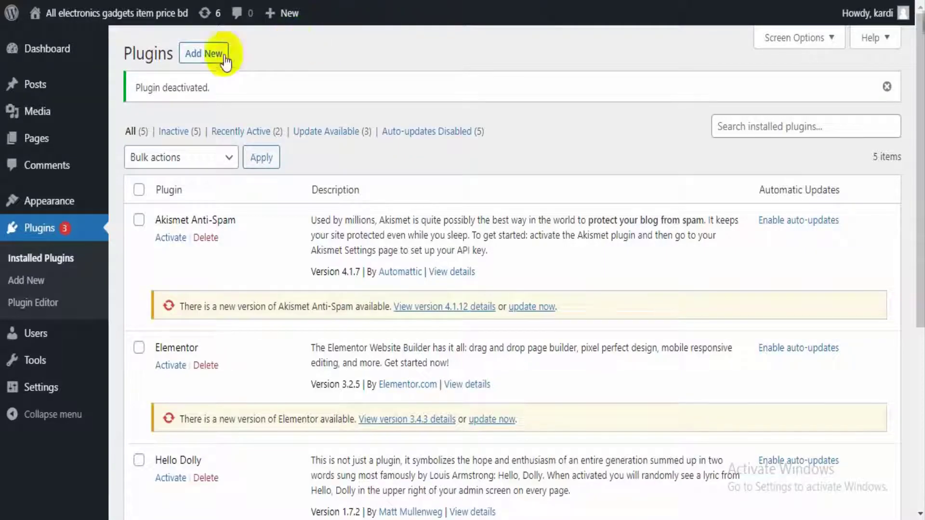
Open the form for uploading a new theme as a .zip file.
click(211, 60)
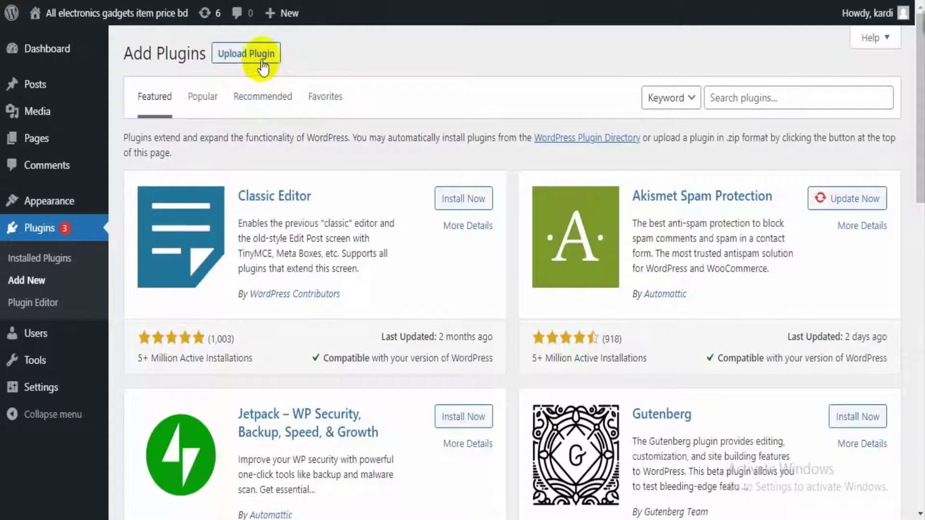
mouse_move(82, 202)
click(141, 206)
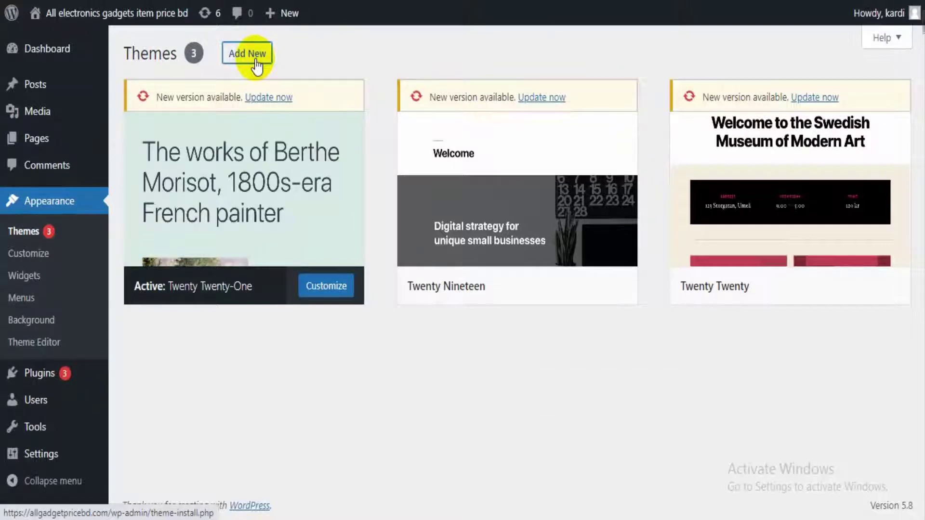
click(247, 53)
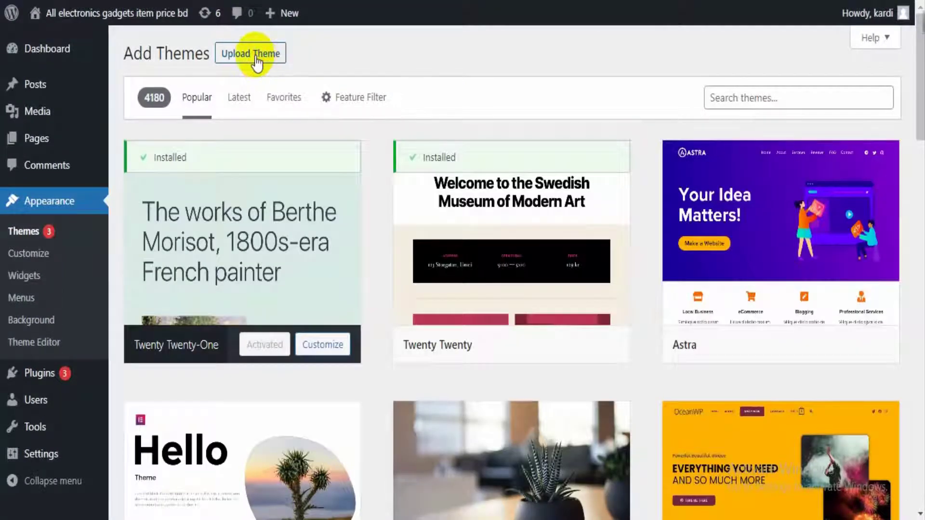
click(257, 63)
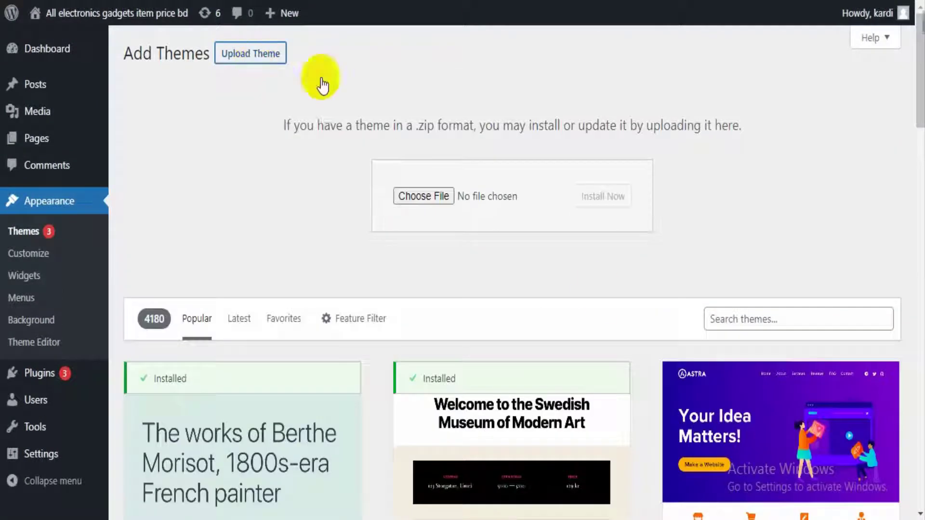
Install and activate the theme from classilist.zip in the nested ClassiList folder inside dev.
click(437, 198)
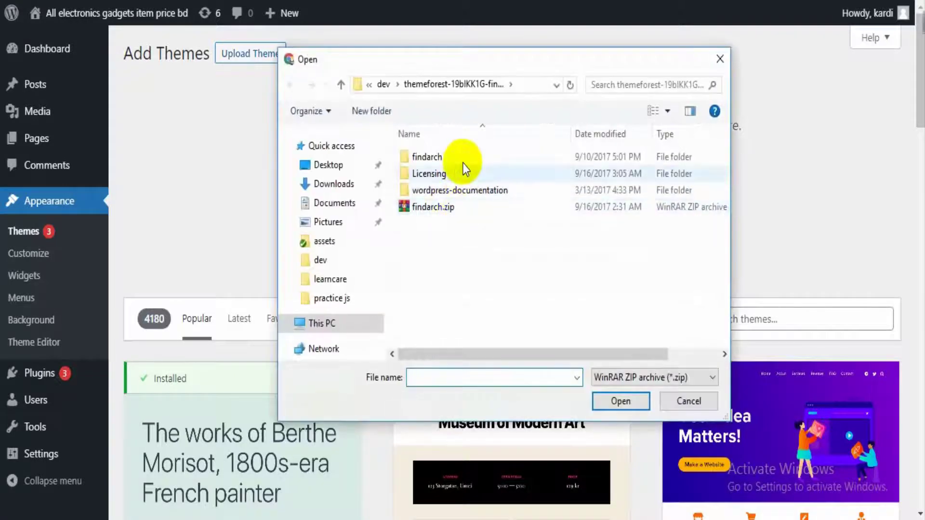
click(321, 261)
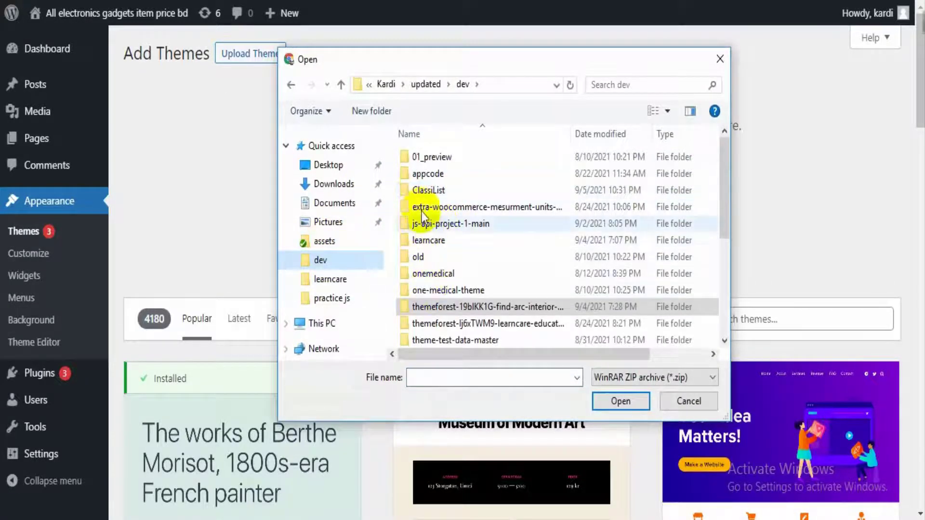
click(431, 190)
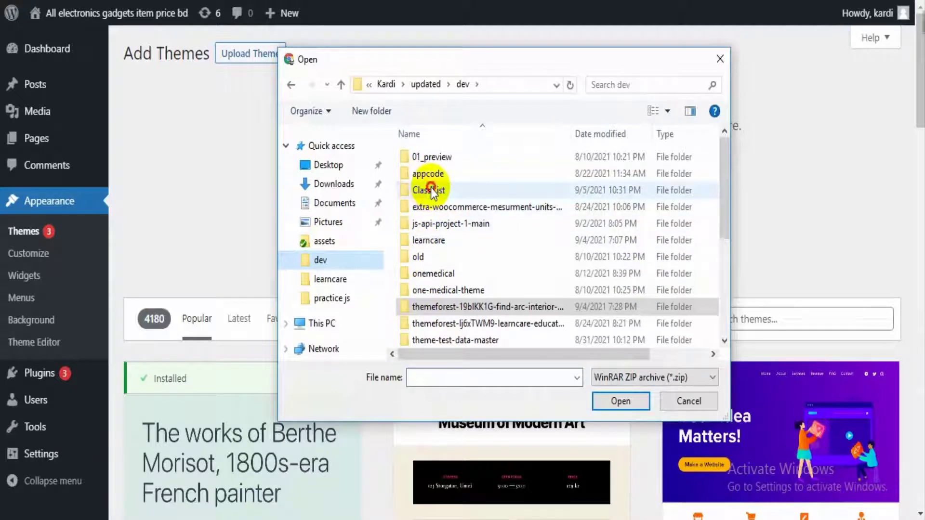
double_click(432, 190)
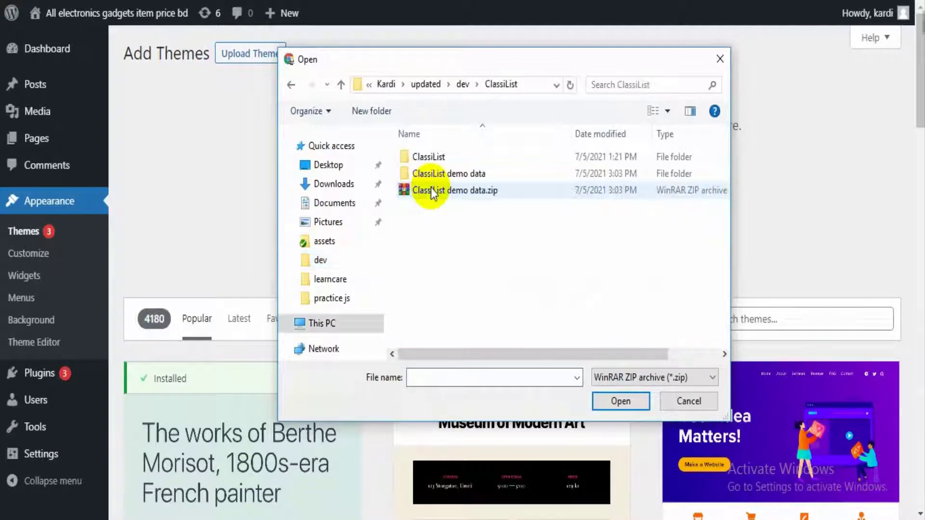
double_click(446, 162)
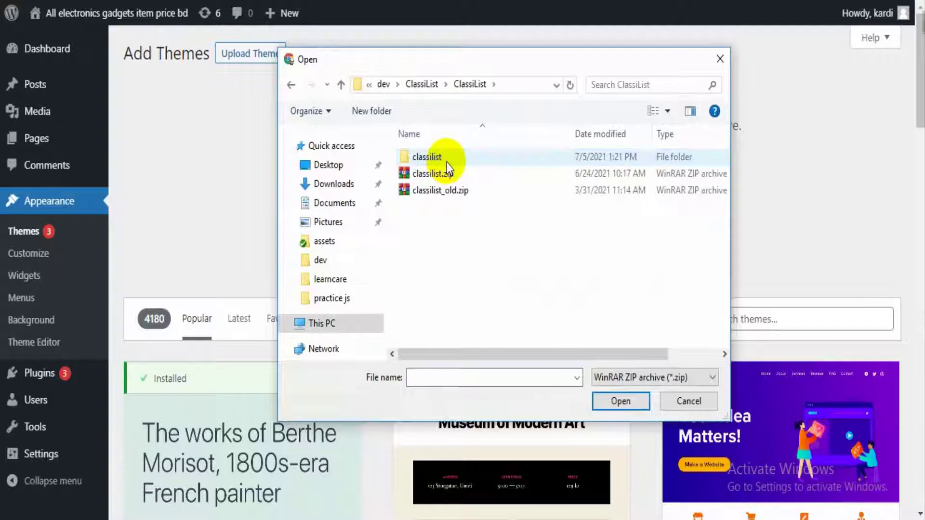
click(444, 178)
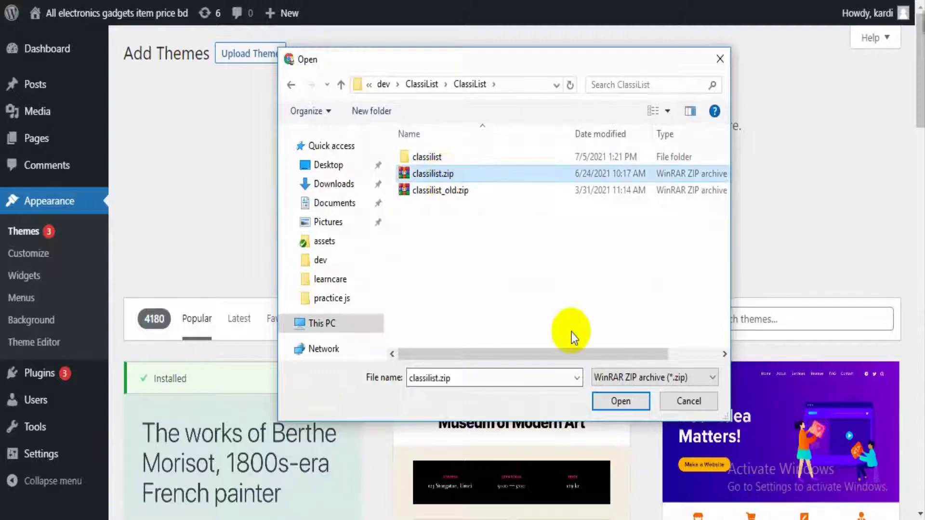
click(595, 403)
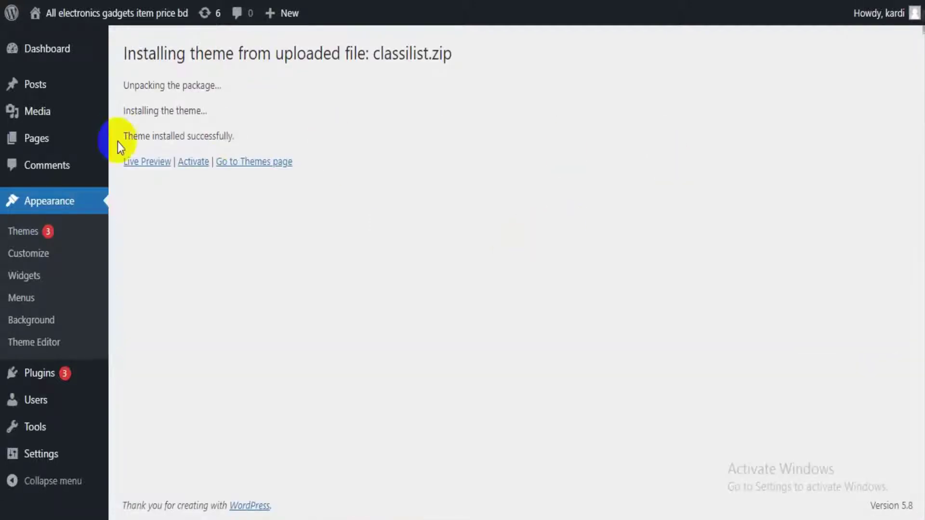
click(192, 163)
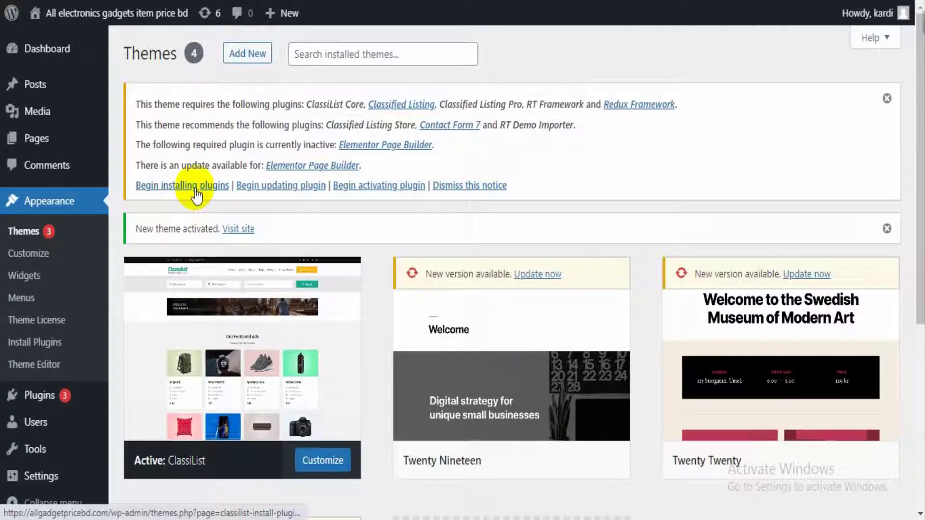
Bulk-install all the plugins the ClassiList theme requires or recommends, and return to the required plugins installer.
click(195, 188)
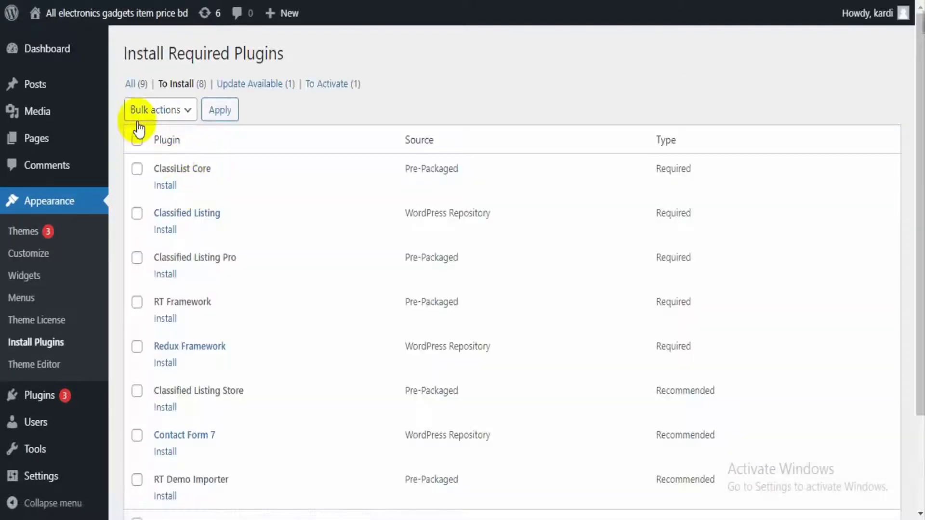
click(138, 140)
click(161, 112)
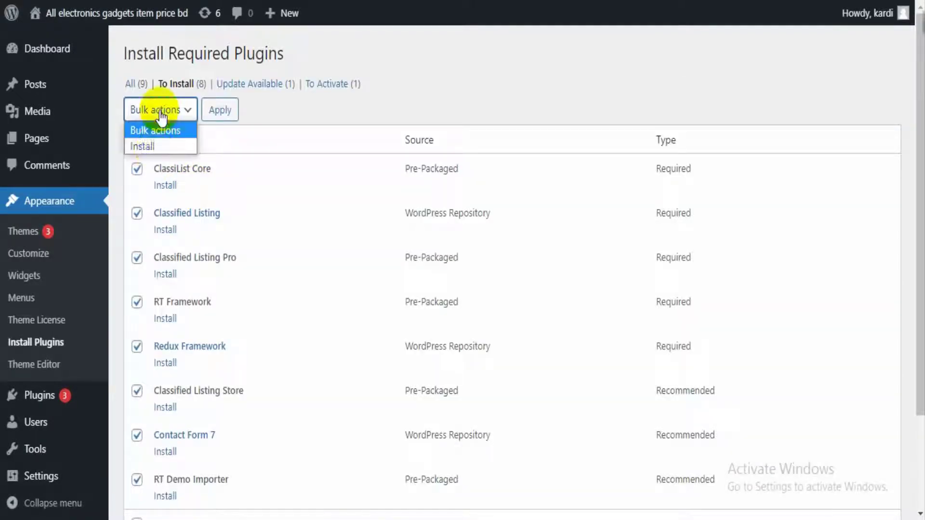
click(155, 147)
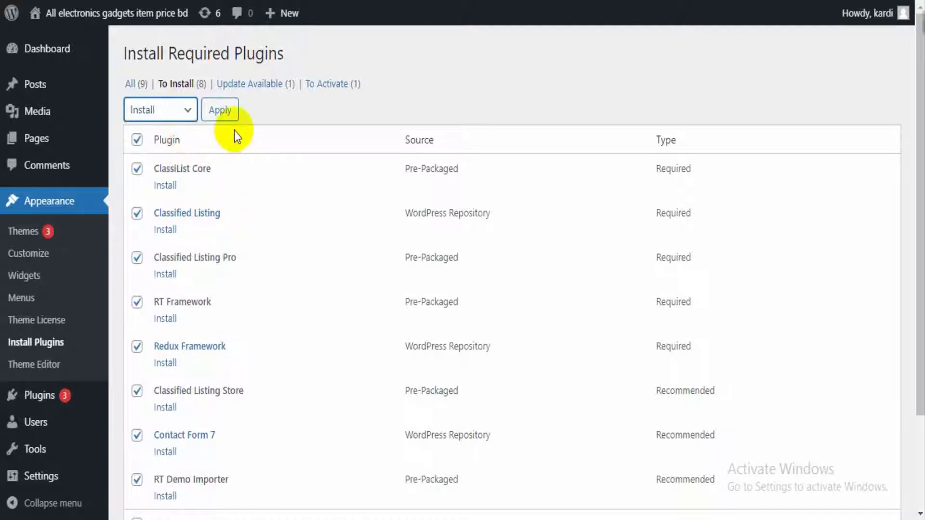
click(219, 112)
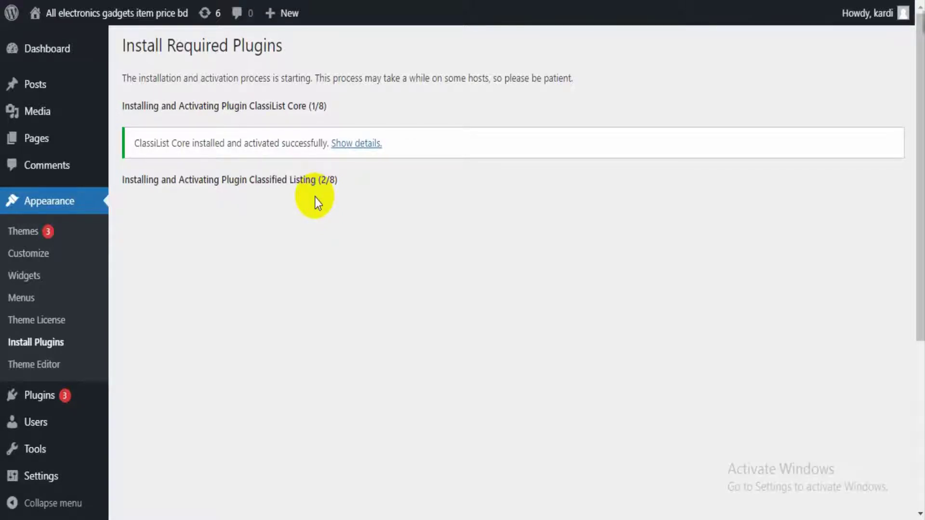
scroll(600, 241, down, 5)
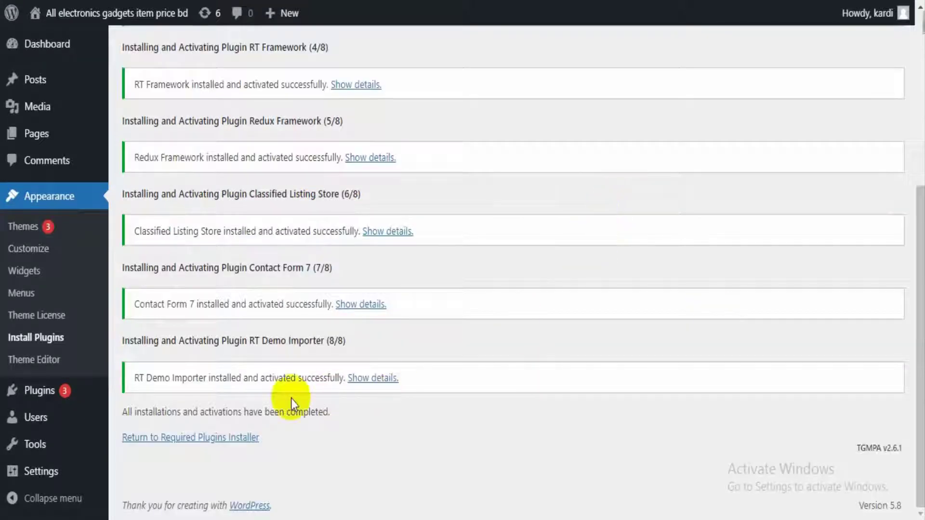
click(207, 440)
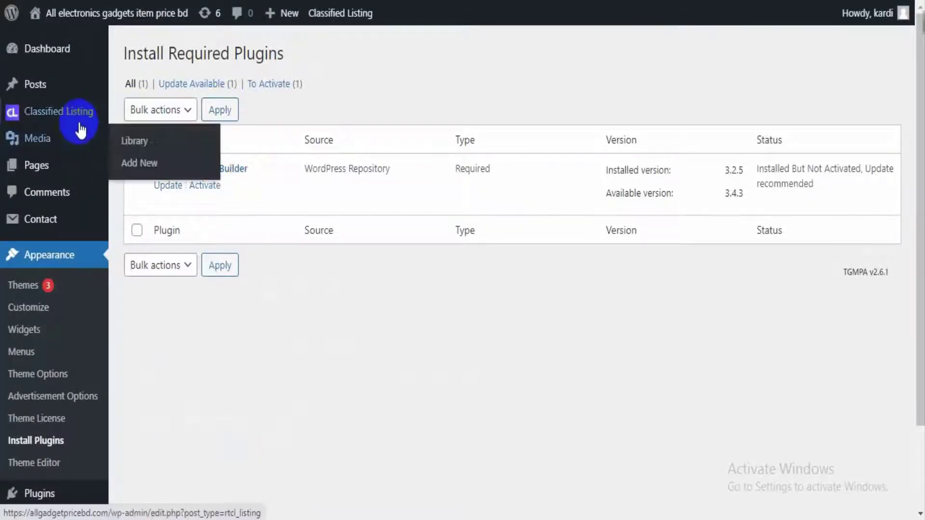
Look through the general listing settings of the Classified Listing plugin.
mouse_move(107, 117)
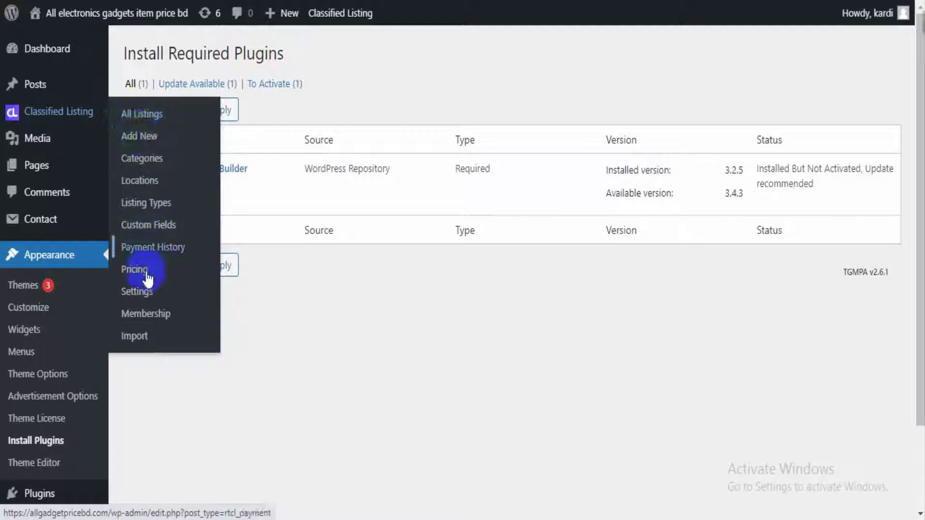
click(178, 295)
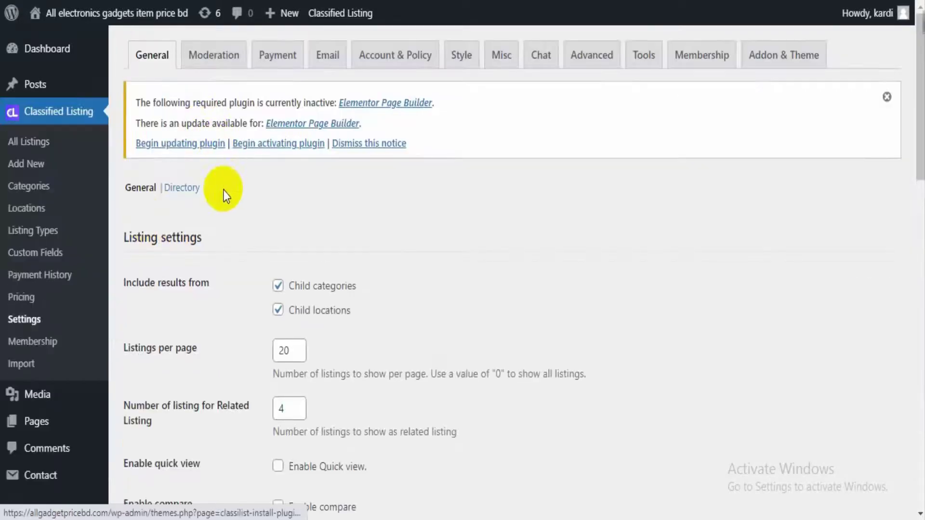
scroll(224, 289, down, 12)
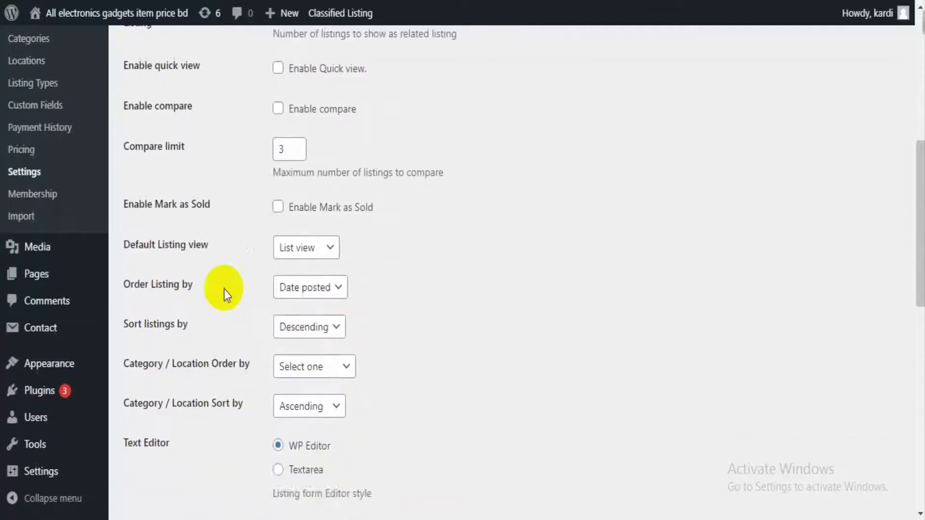
mouse_move(53, 362)
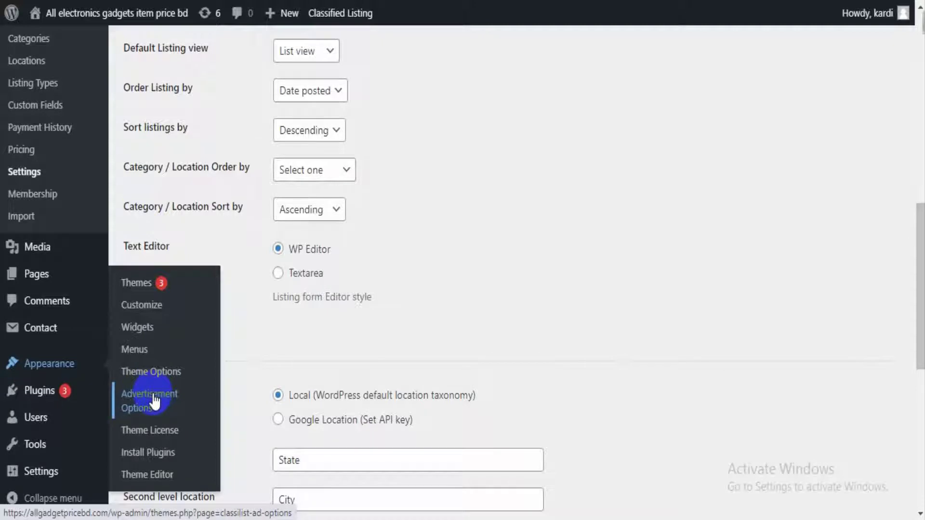
Install the Home 1 demo content on the site and confirm the installation.
mouse_move(45, 456)
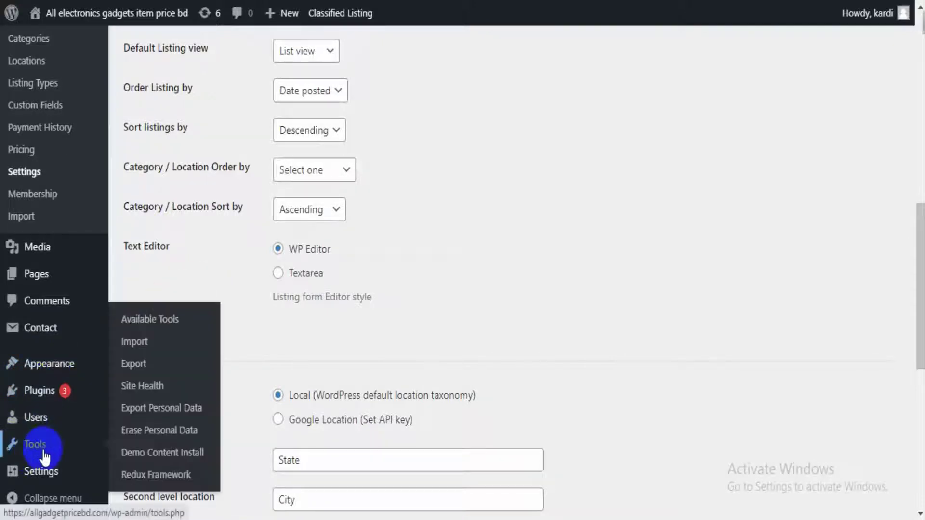
click(145, 459)
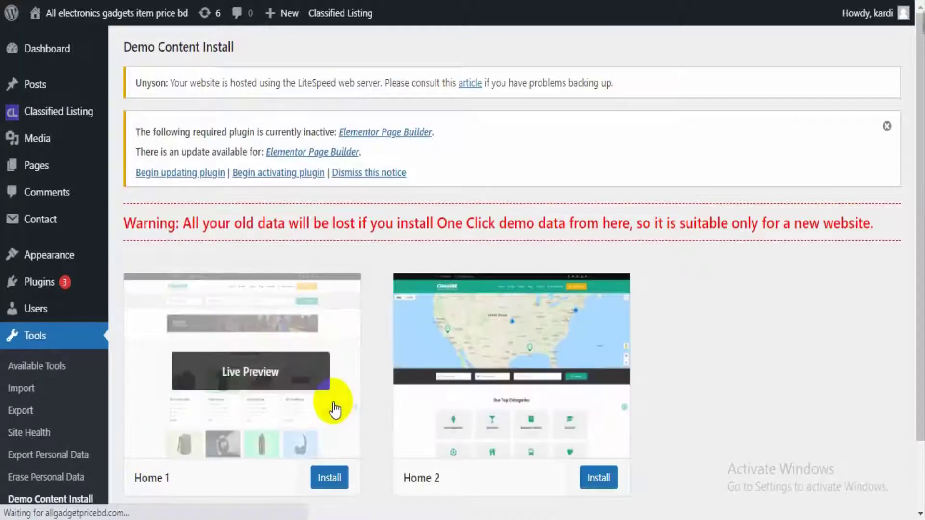
scroll(336, 407, down, 1)
scroll(336, 407, down, 1)
click(336, 405)
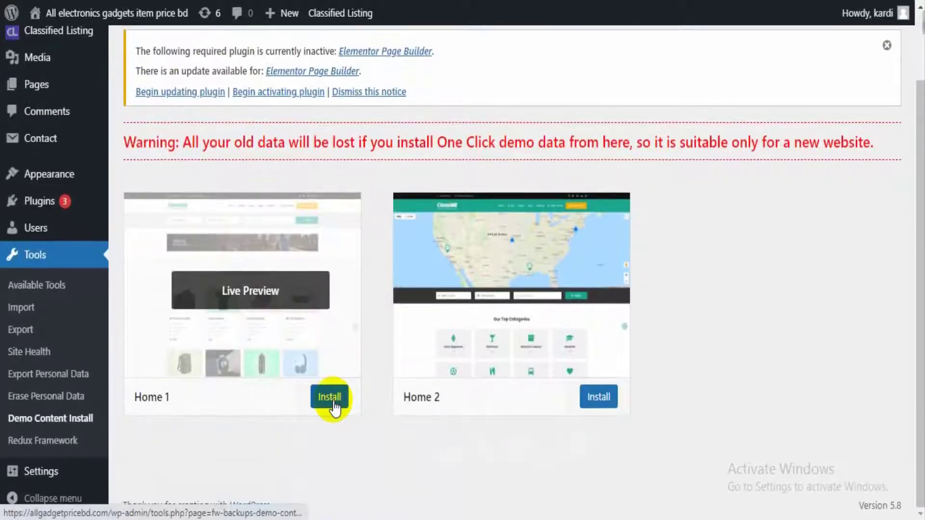
click(521, 104)
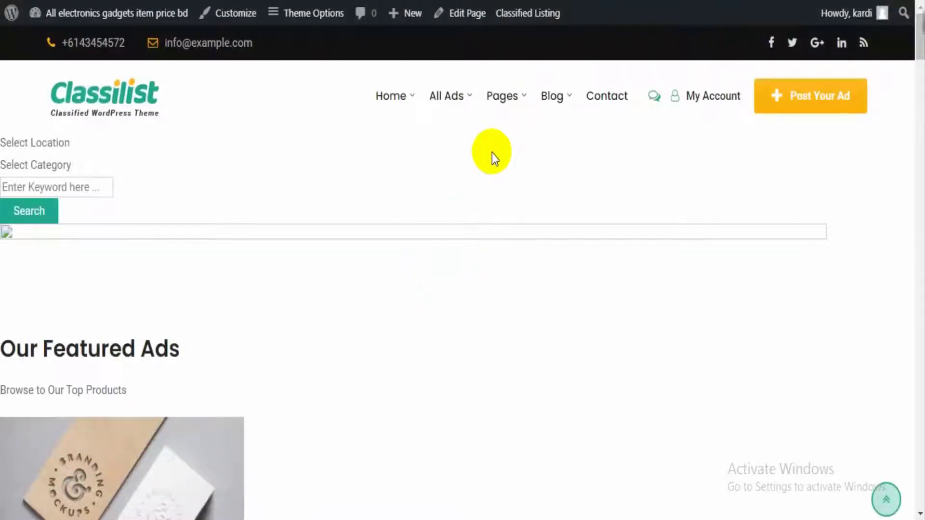
Reload the site's home page and examine its featured ads, top categories and selling instructions.
key(F5)
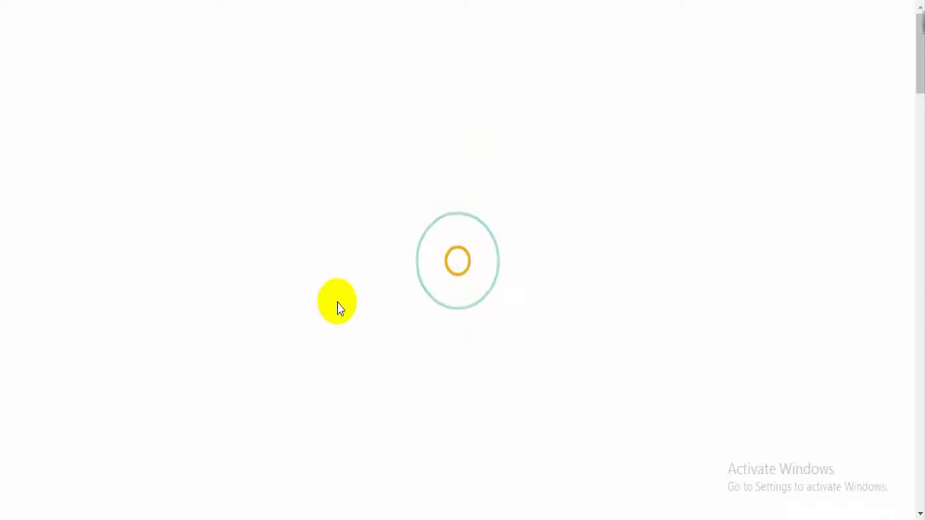
scroll(337, 303, down, 8)
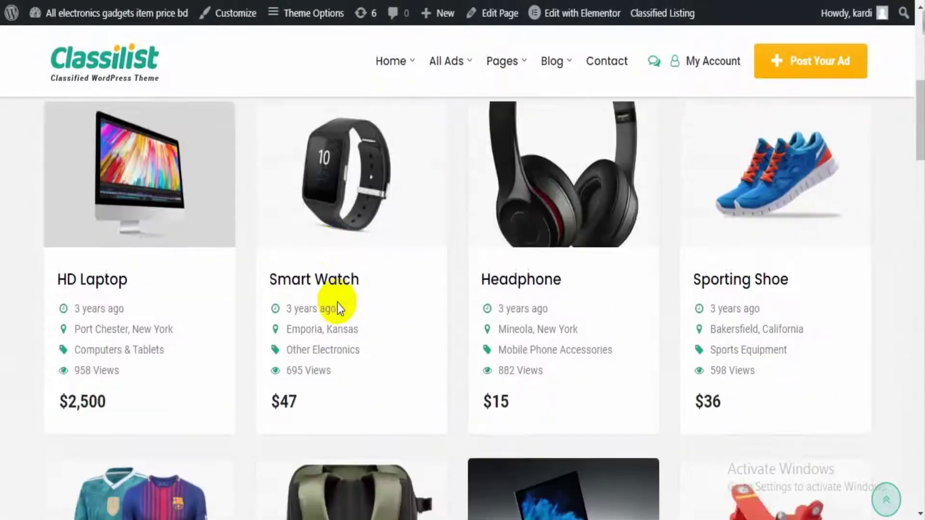
scroll(338, 302, down, 15)
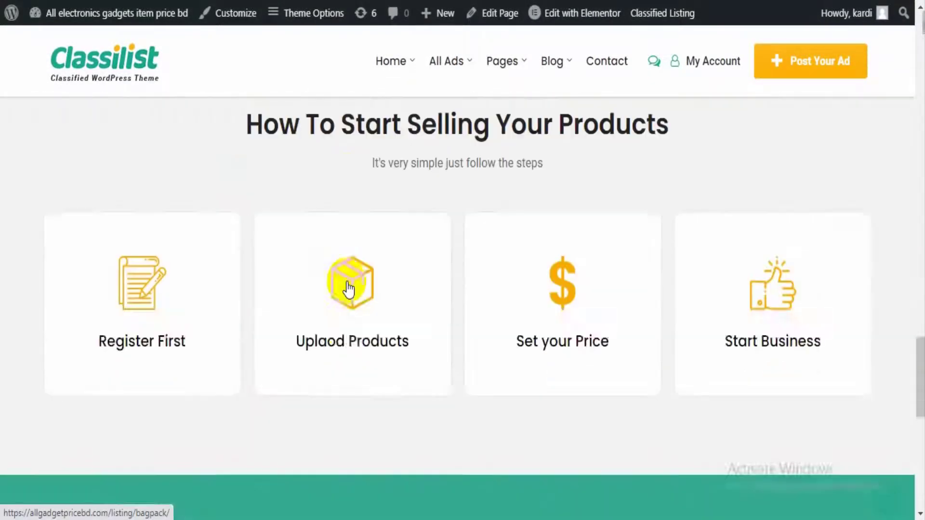
scroll(349, 288, up, 15)
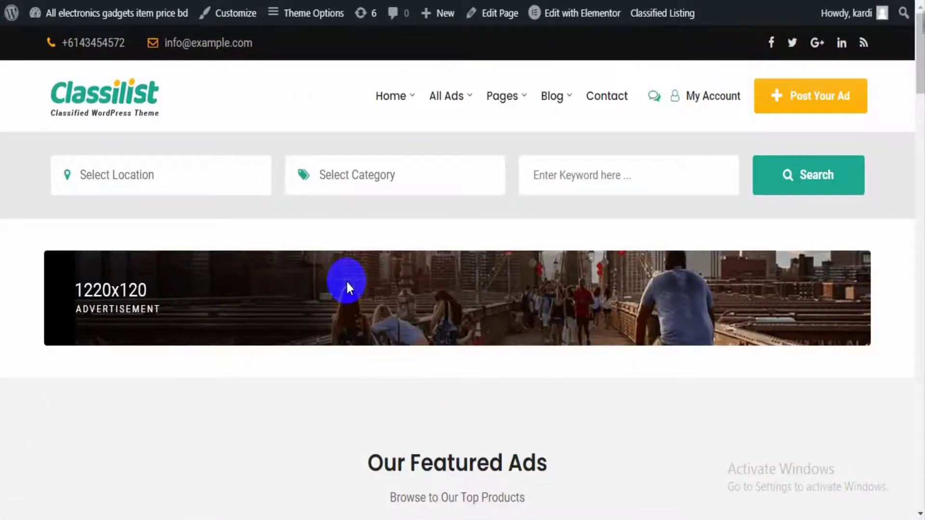
scroll(346, 279, down, 18)
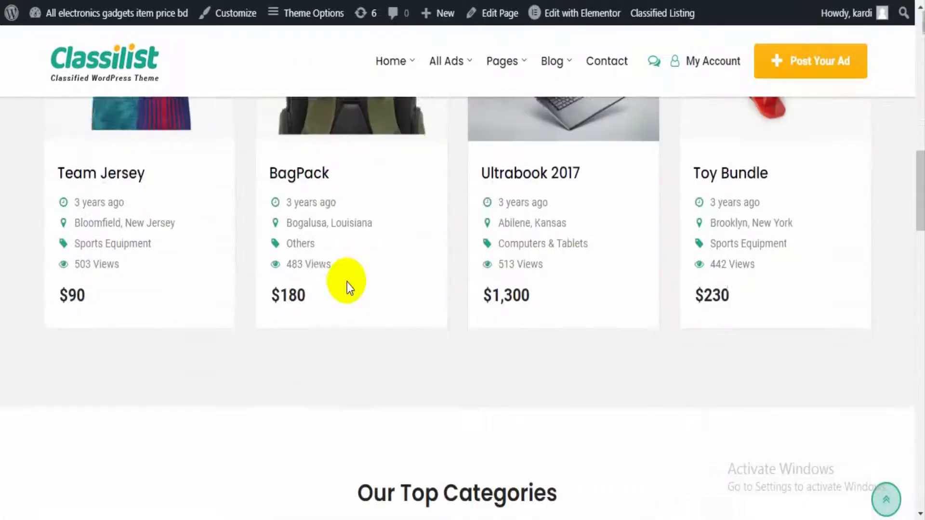
scroll(346, 283, down, 12)
scroll(347, 283, up, 7)
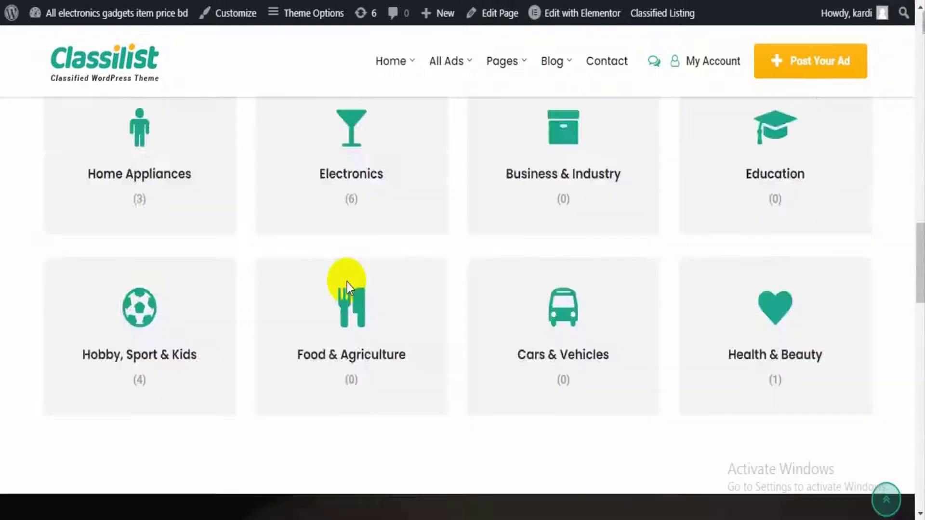
scroll(346, 282, up, 12)
Start a new ad of type Sell in the Cars & Vehicles category with the Auto Parts & Accessories sub category.
click(775, 104)
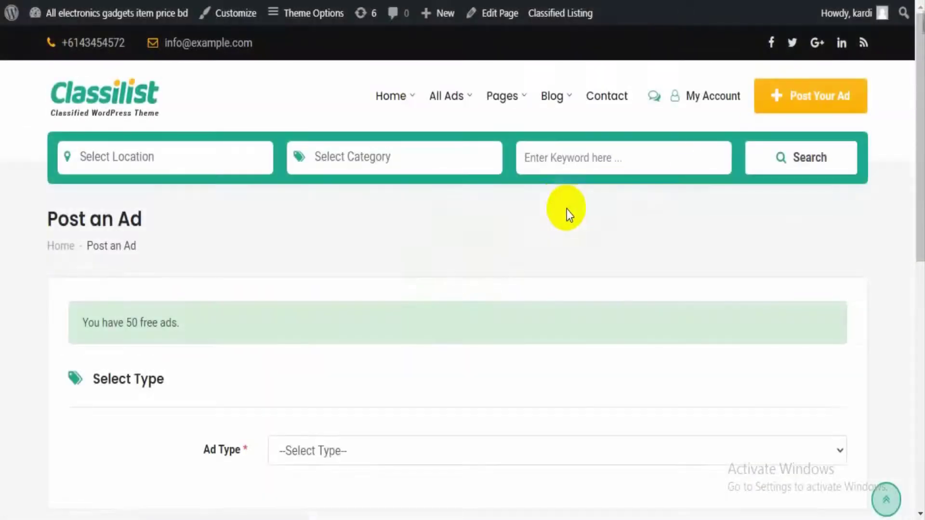
scroll(561, 199, down, 5)
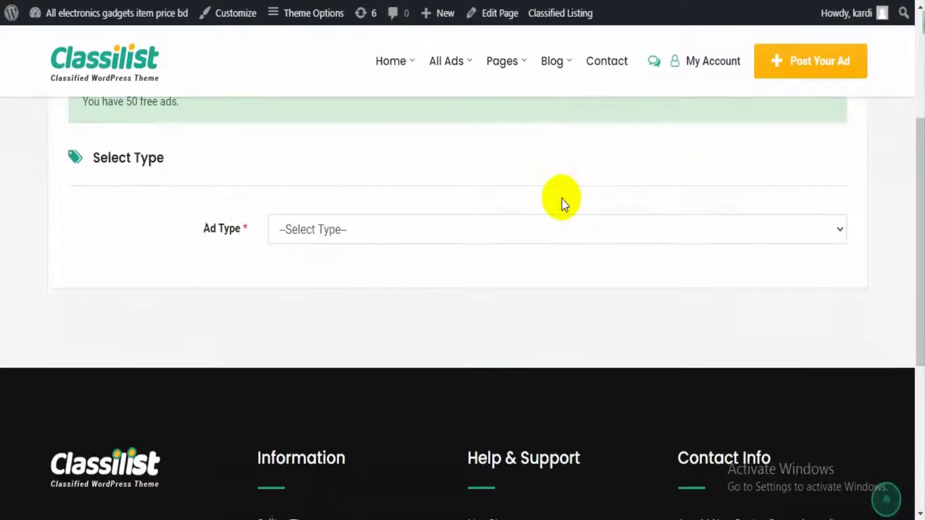
click(559, 200)
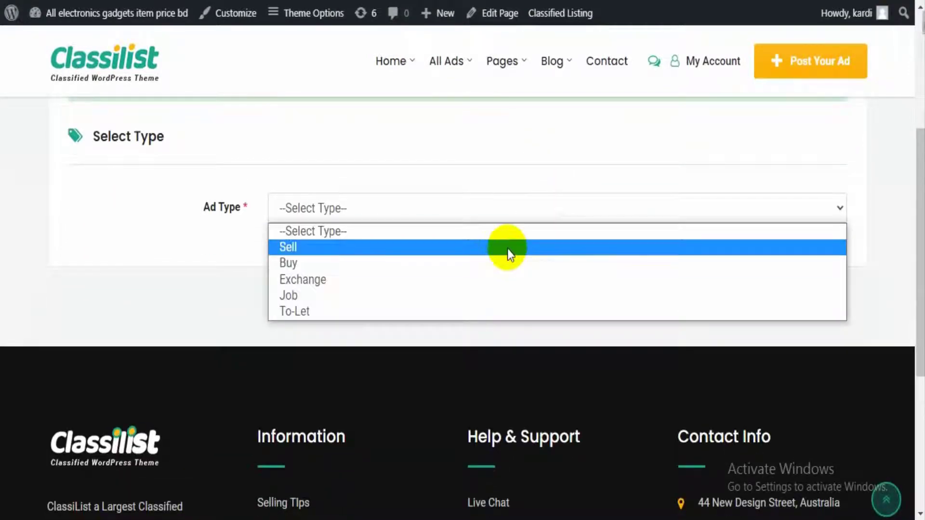
click(507, 248)
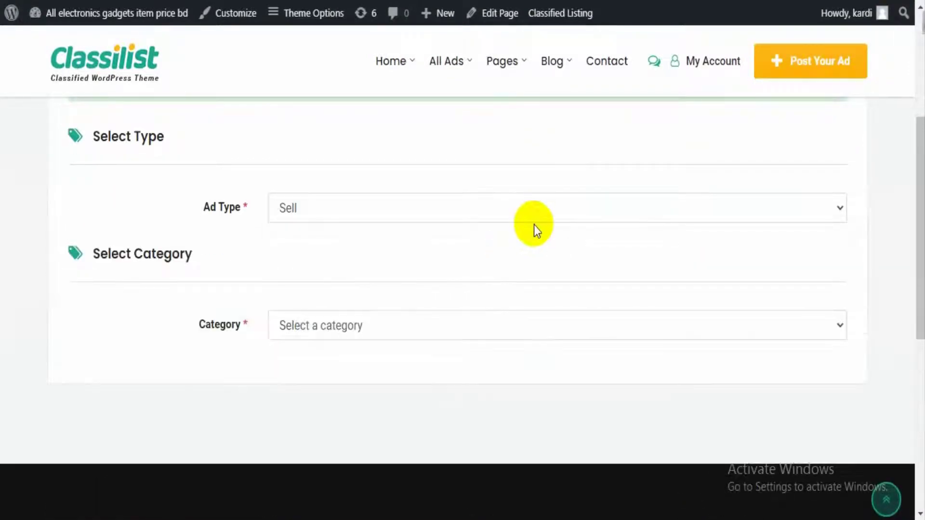
click(490, 325)
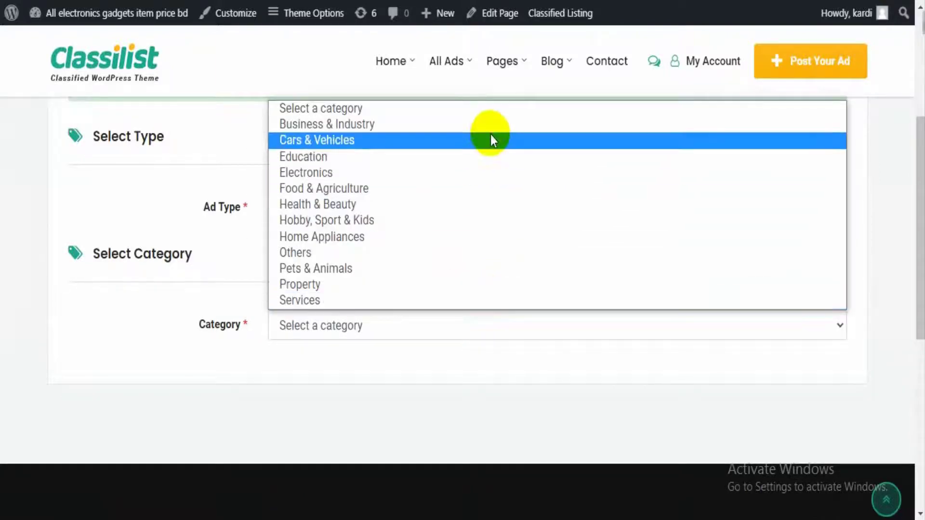
click(490, 139)
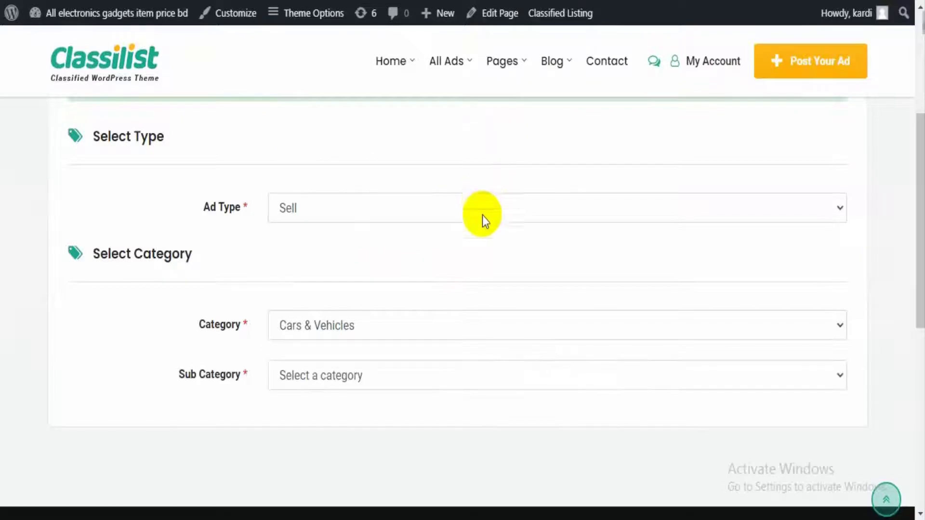
scroll(484, 231, down, 1)
scroll(465, 322, down, 1)
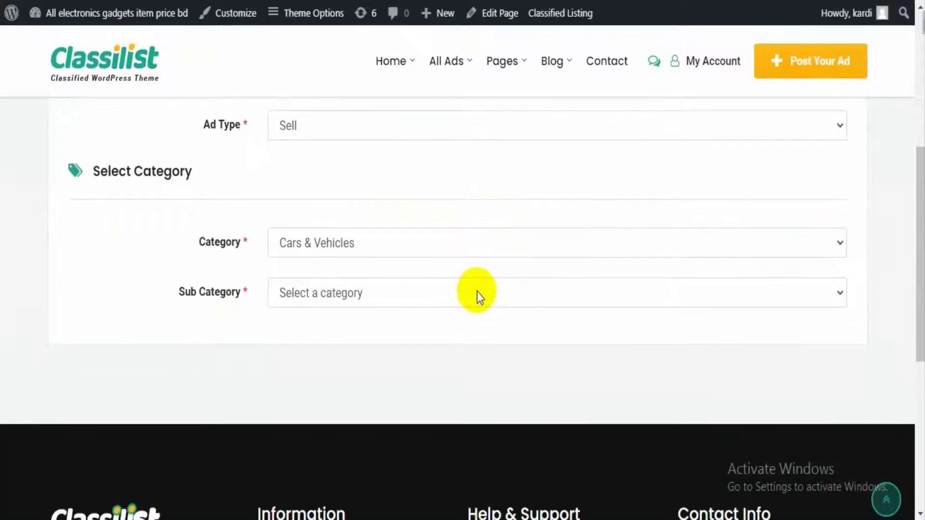
click(478, 295)
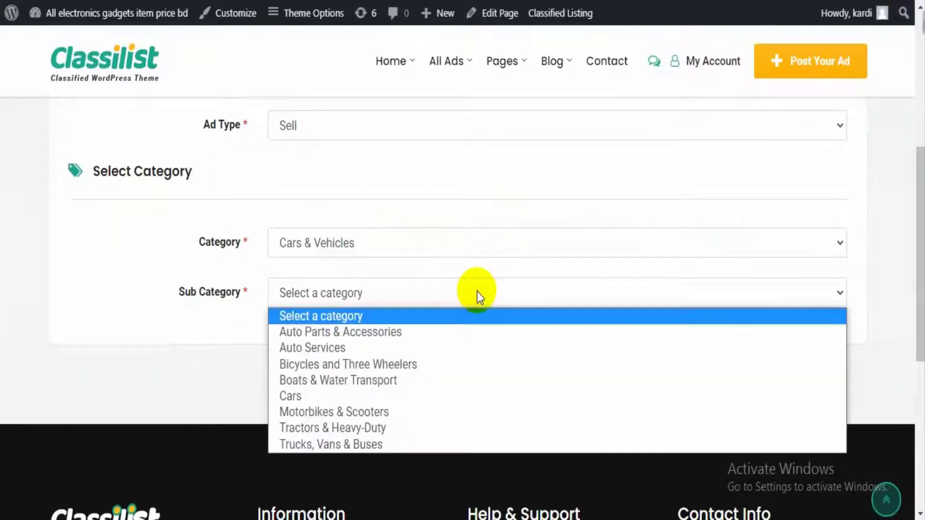
click(430, 330)
Enter the ad title "You can design your own site" and set its price to 52 dollars.
scroll(430, 330, down, 2)
scroll(431, 330, down, 5)
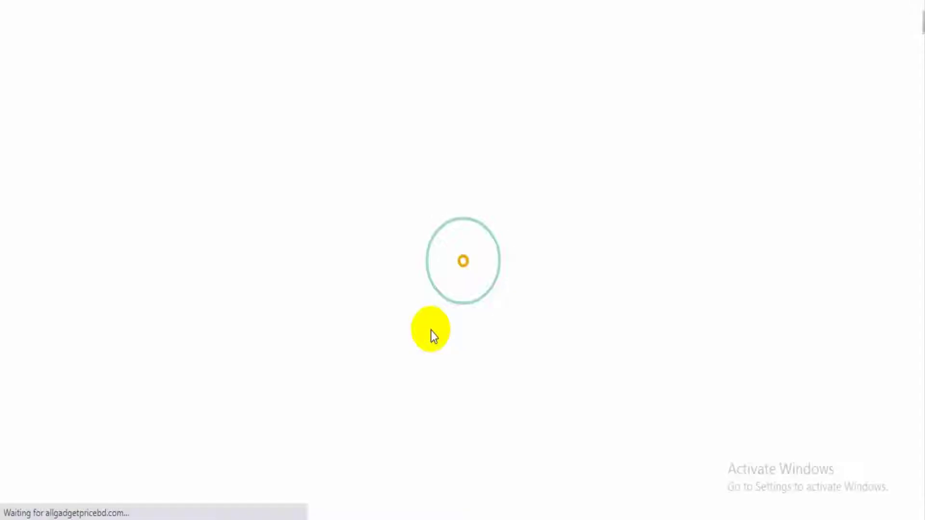
scroll(430, 331, down, 6)
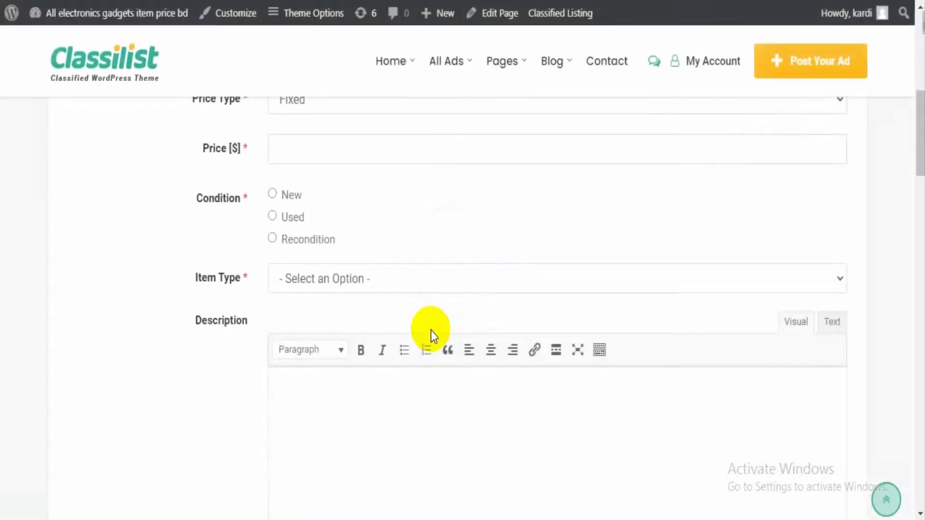
scroll(431, 331, up, 5)
scroll(430, 313, up, 2)
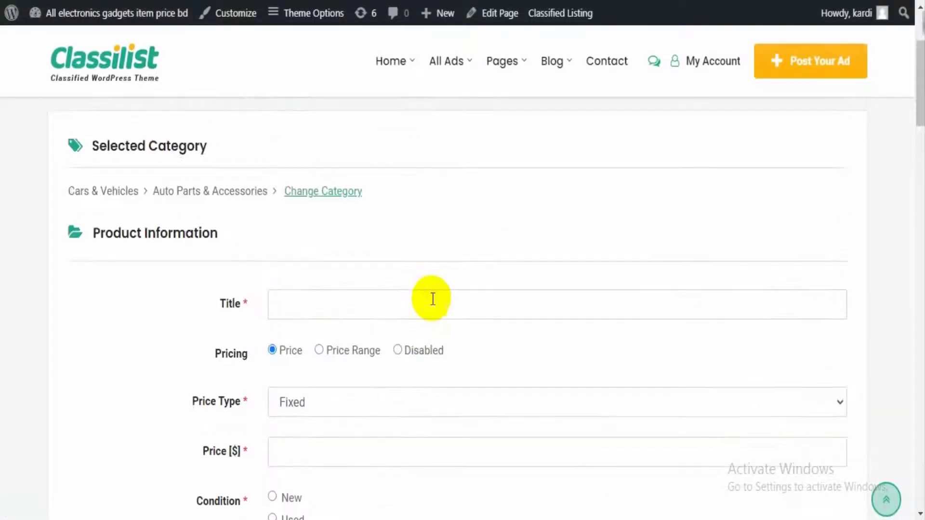
click(429, 301)
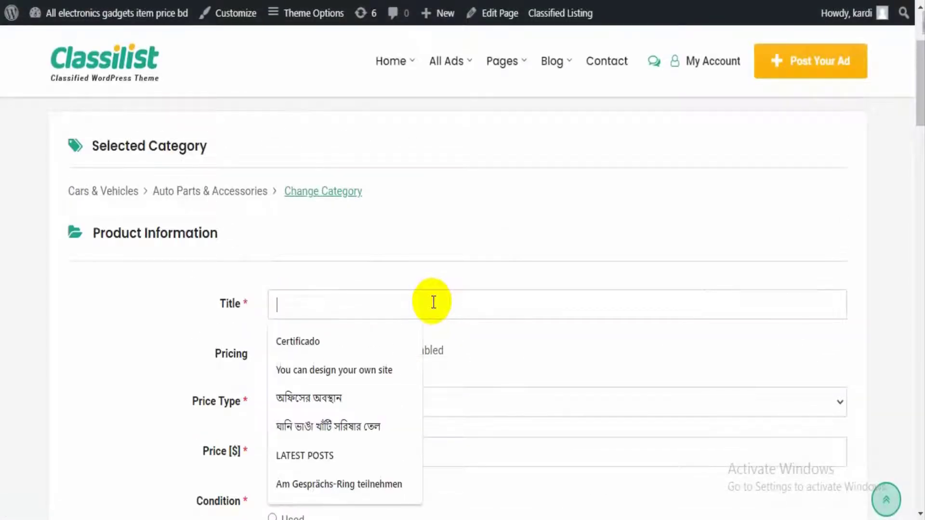
click(373, 363)
scroll(374, 355, down, 1)
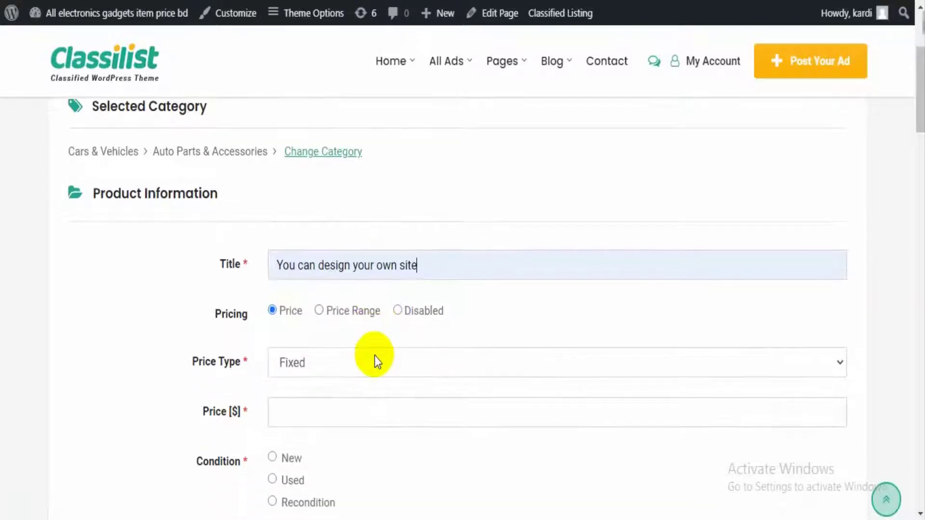
scroll(375, 355, down, 2)
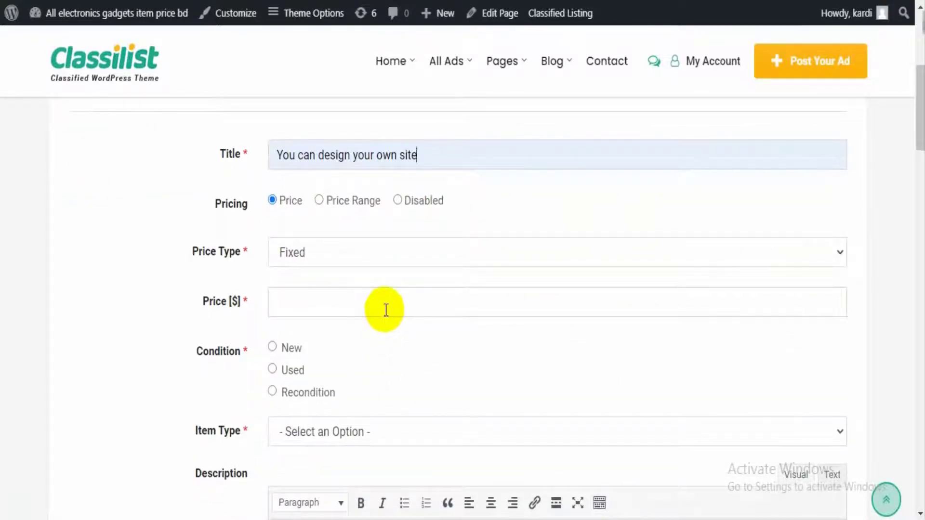
click(386, 309)
click(330, 338)
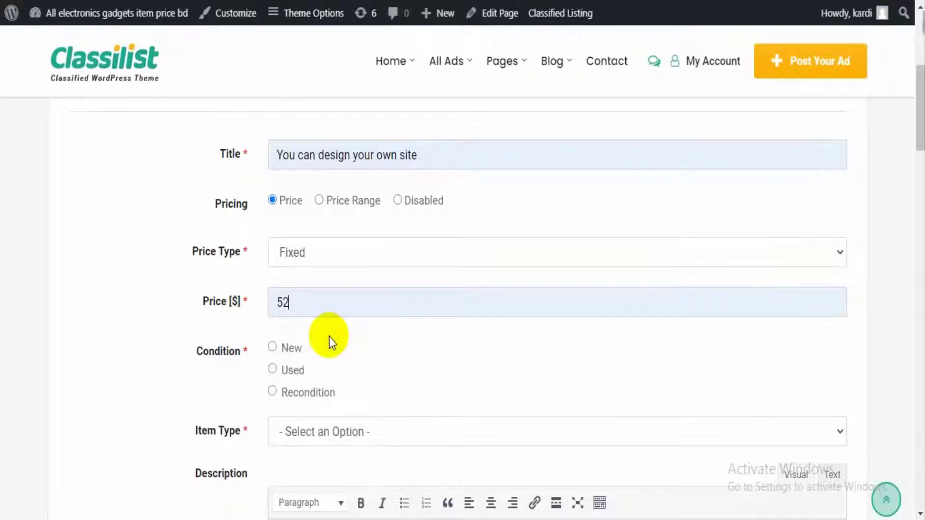
Set the item's condition to Used and its item type to Auto part.
scroll(385, 365, down, 8)
scroll(354, 308, up, 1)
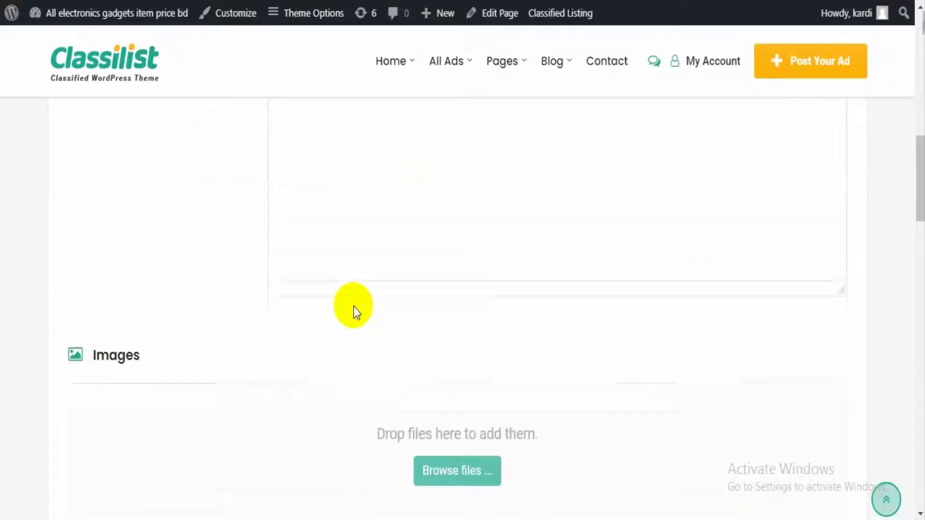
scroll(353, 307, up, 4)
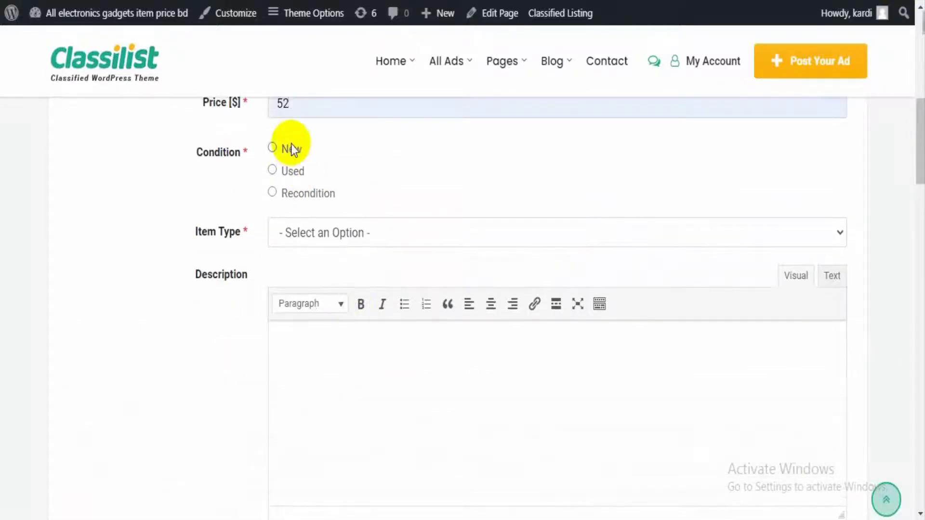
drag(291, 147, 291, 182)
click(291, 179)
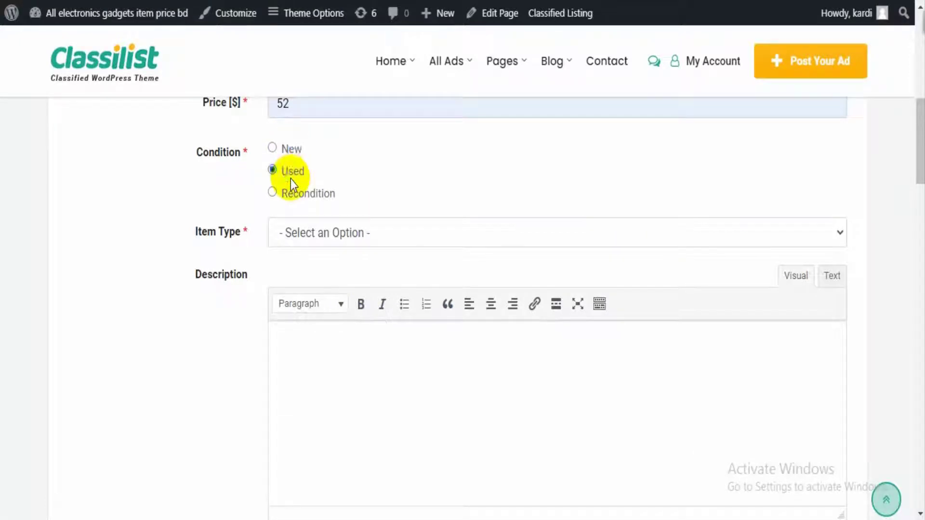
click(309, 233)
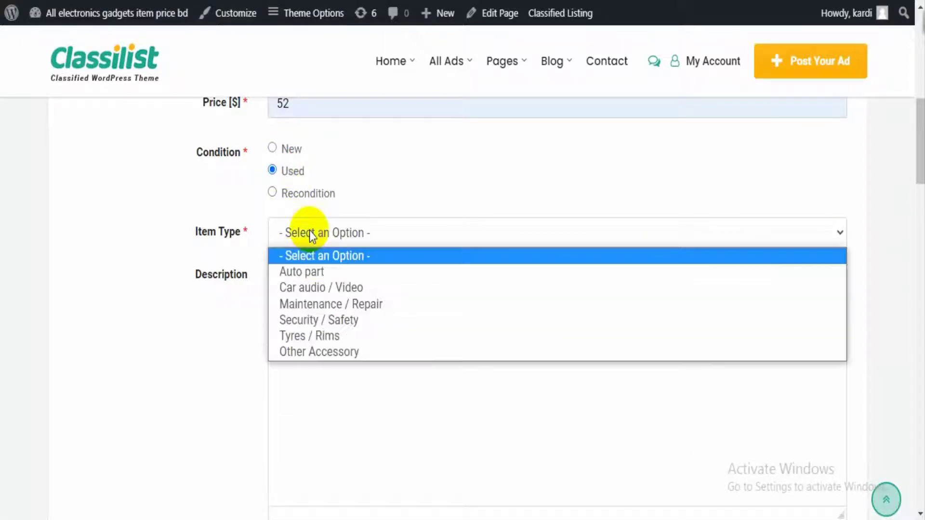
click(307, 268)
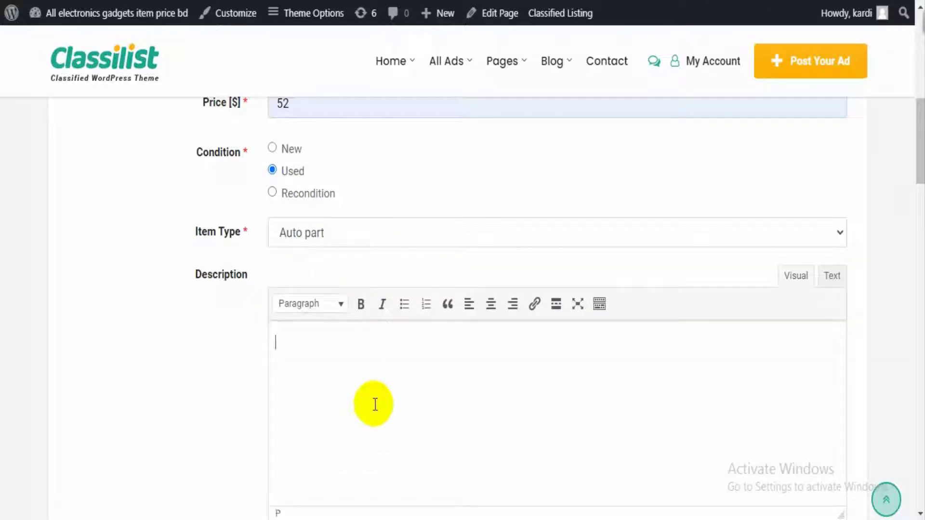
Try to upload how-to-introduce-yourself.jpg from the Pictures folder as the ad's image.
scroll(376, 405, down, 10)
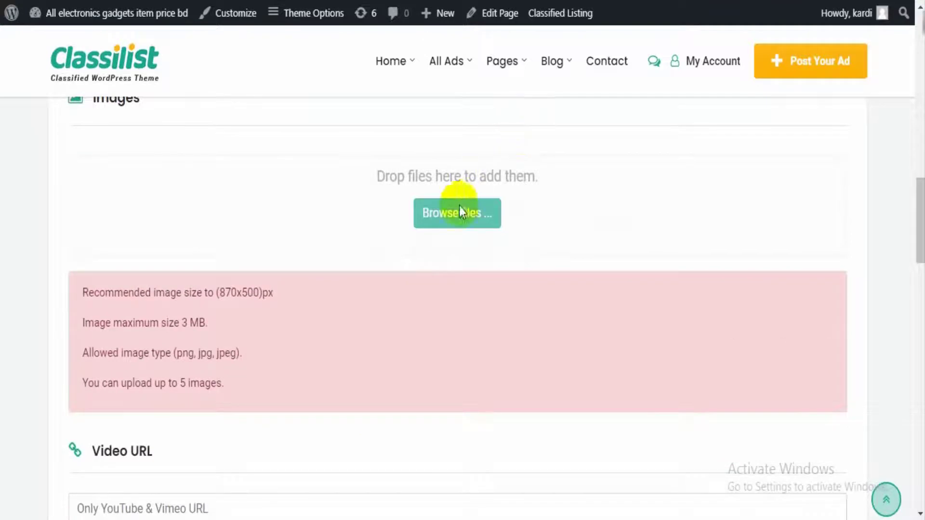
click(434, 215)
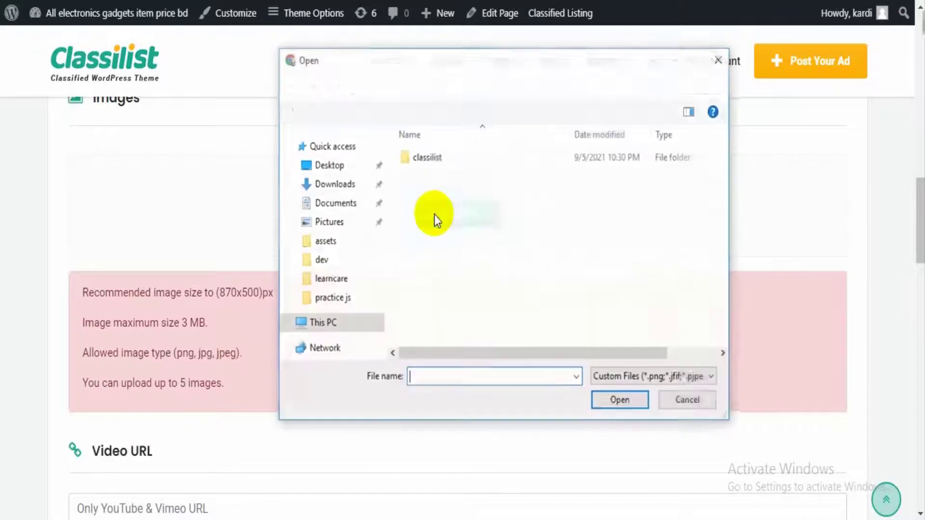
click(323, 223)
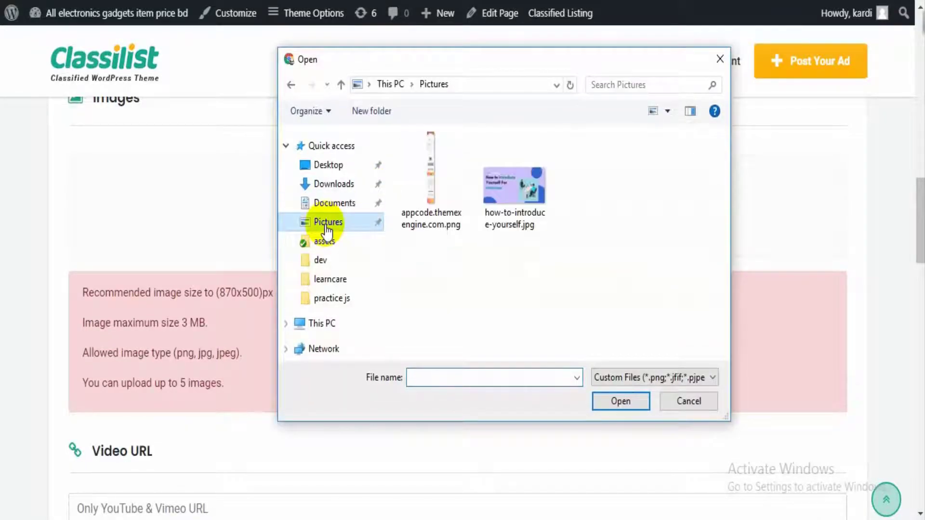
click(539, 214)
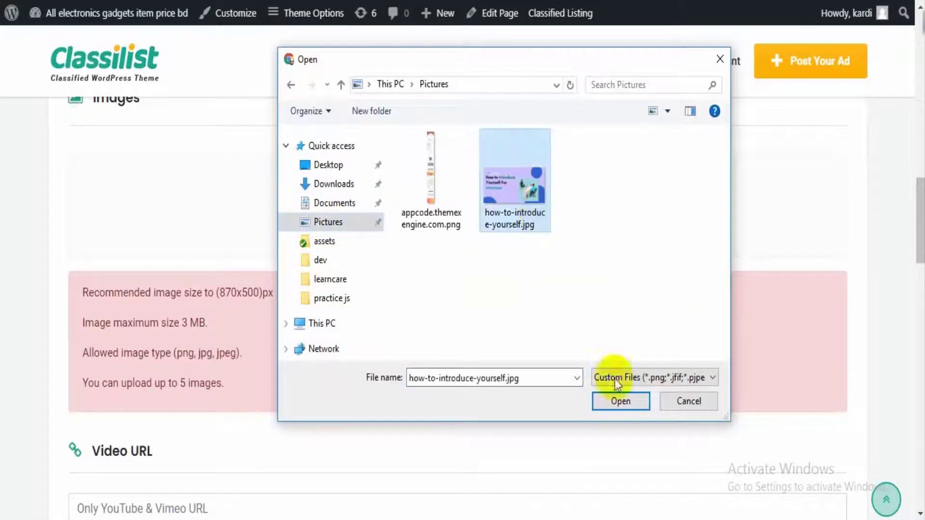
click(630, 407)
Set the ad's contact location to the state California and the city Bakersfield.
scroll(630, 407, down, 12)
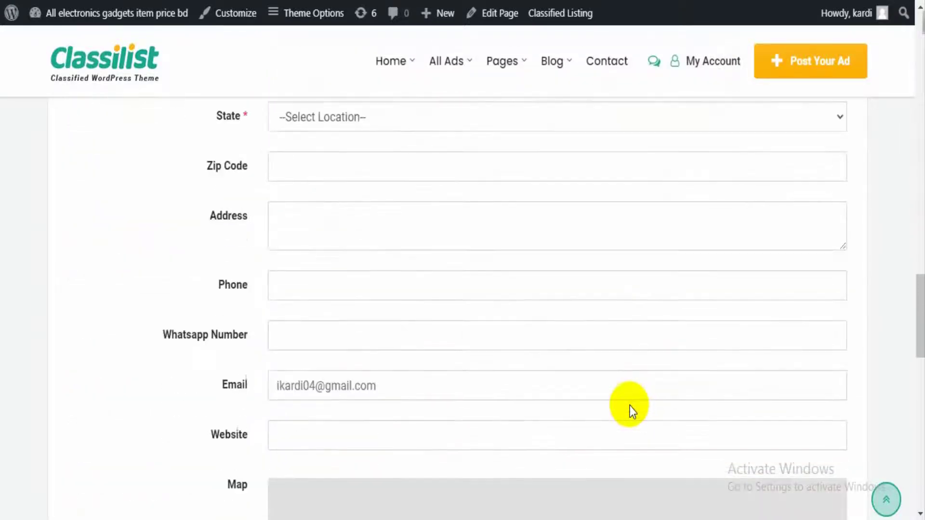
scroll(629, 406, down, 3)
scroll(629, 406, up, 5)
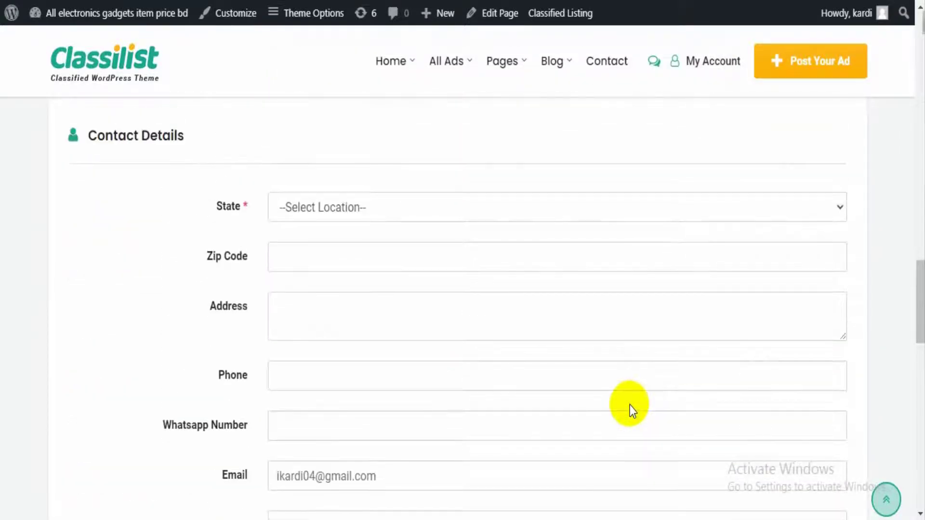
click(633, 221)
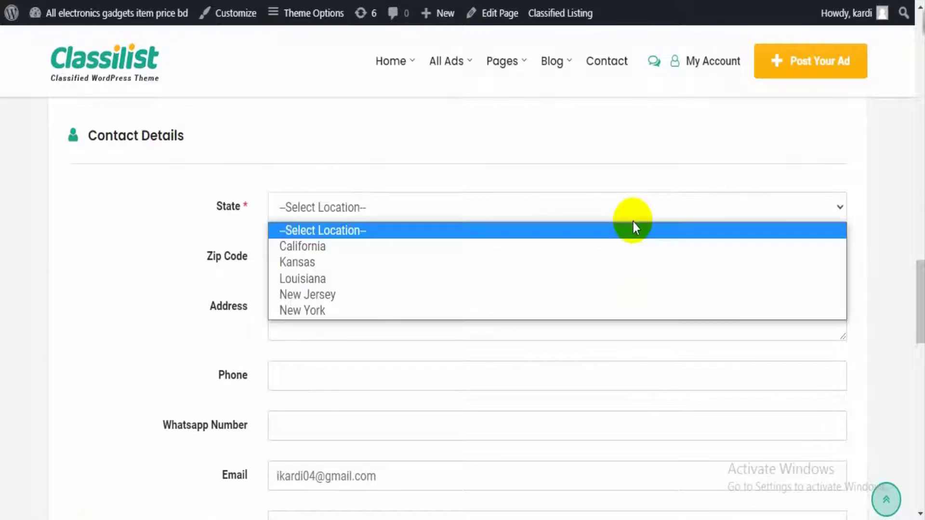
click(607, 246)
scroll(607, 245, down, 2)
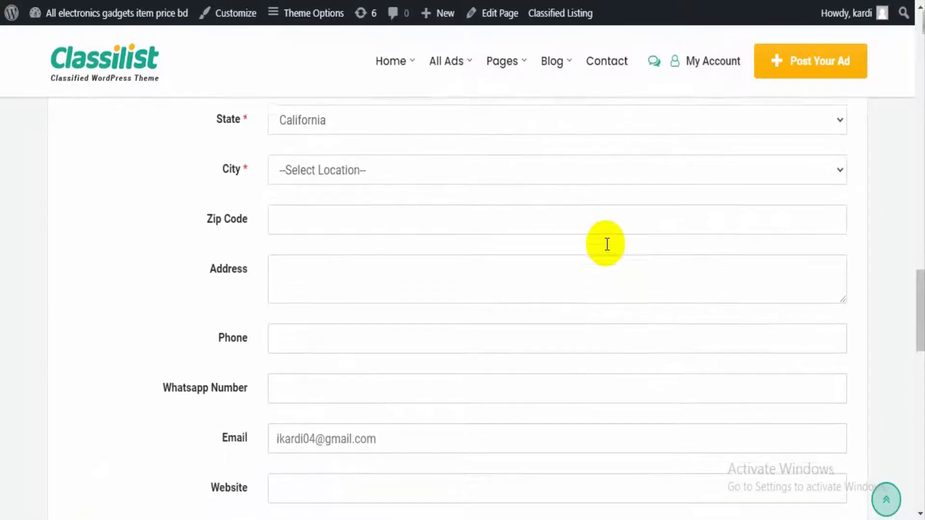
click(590, 160)
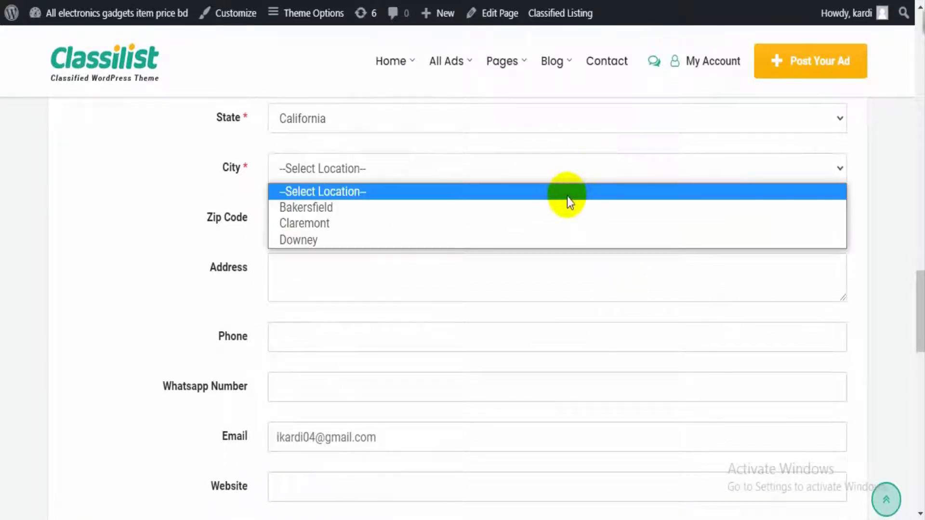
click(568, 209)
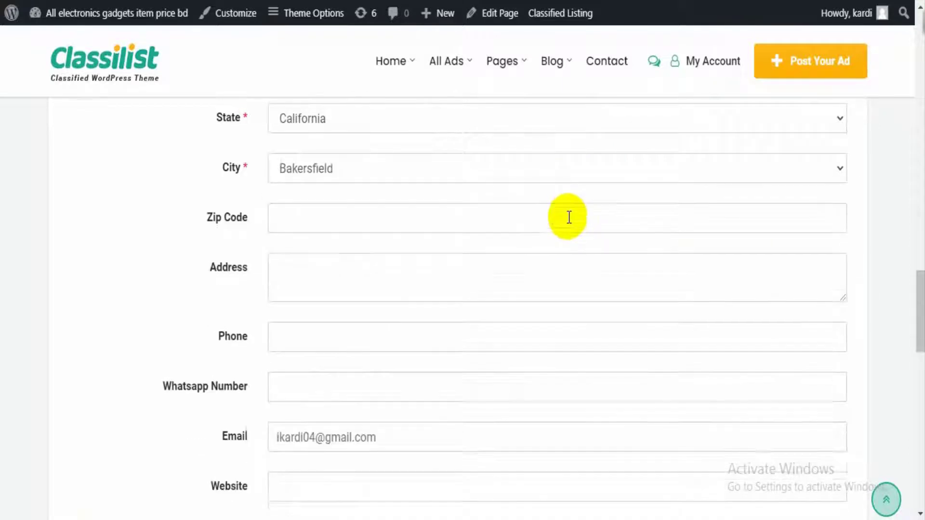
Submit the completed listing, dismiss the alert and submit it again to reach the checkout page.
scroll(568, 217, up, 1)
scroll(569, 218, down, 8)
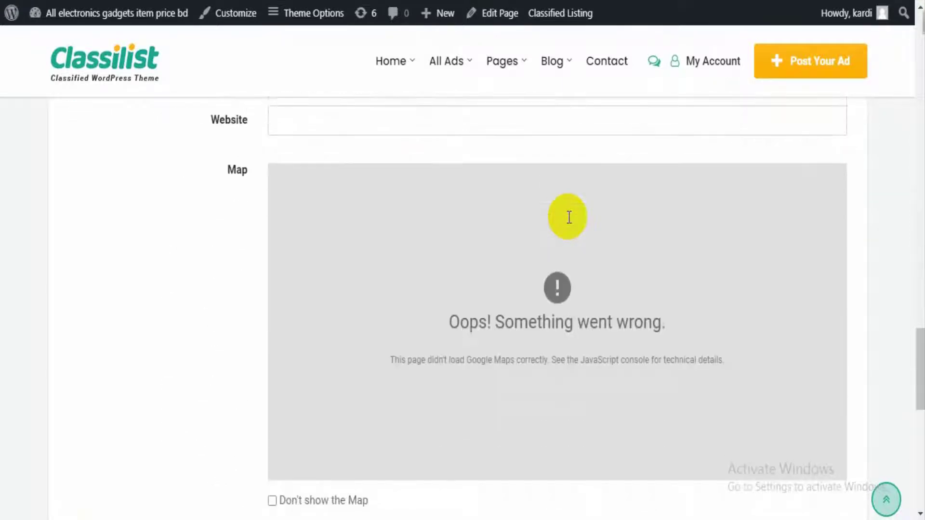
scroll(568, 217, down, 8)
scroll(569, 217, up, 1)
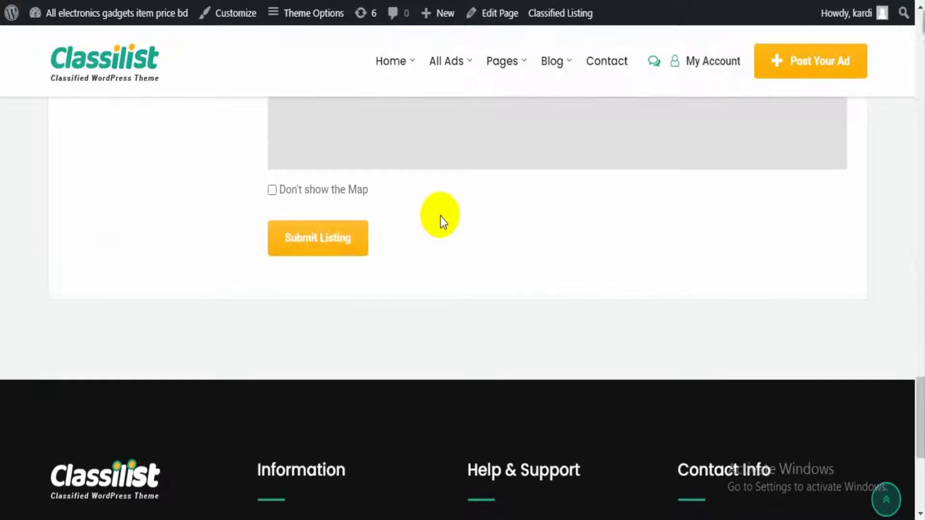
click(324, 241)
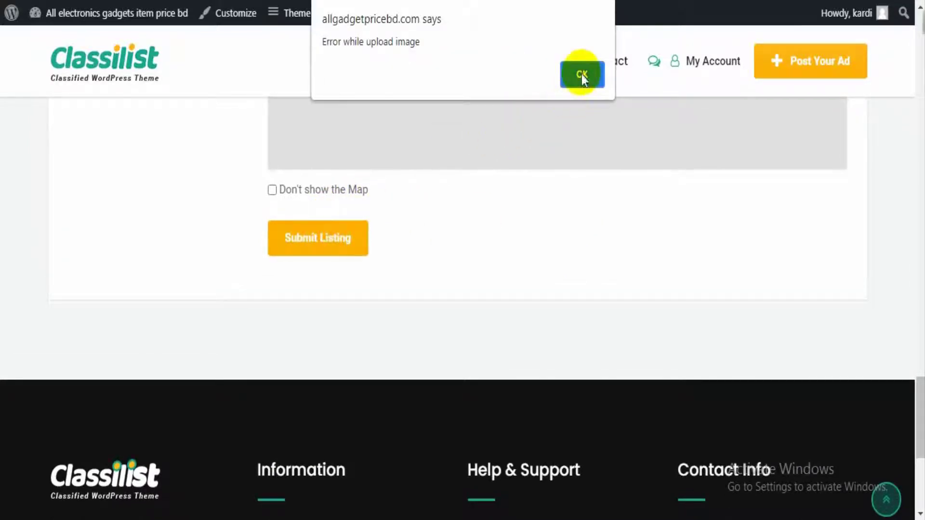
click(582, 73)
click(306, 236)
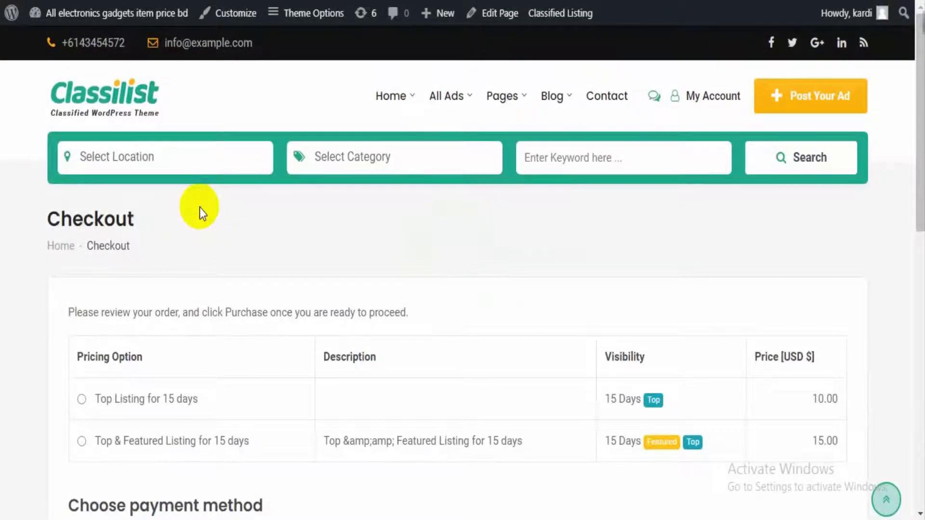
scroll(200, 208, down, 1)
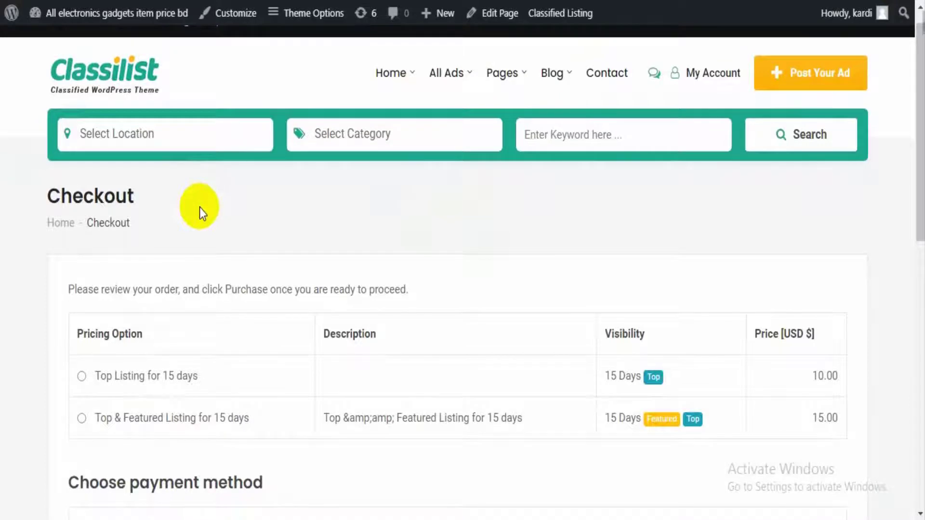
Choose the Top Listing for 15 days pricing option on the checkout page.
scroll(199, 207, down, 1)
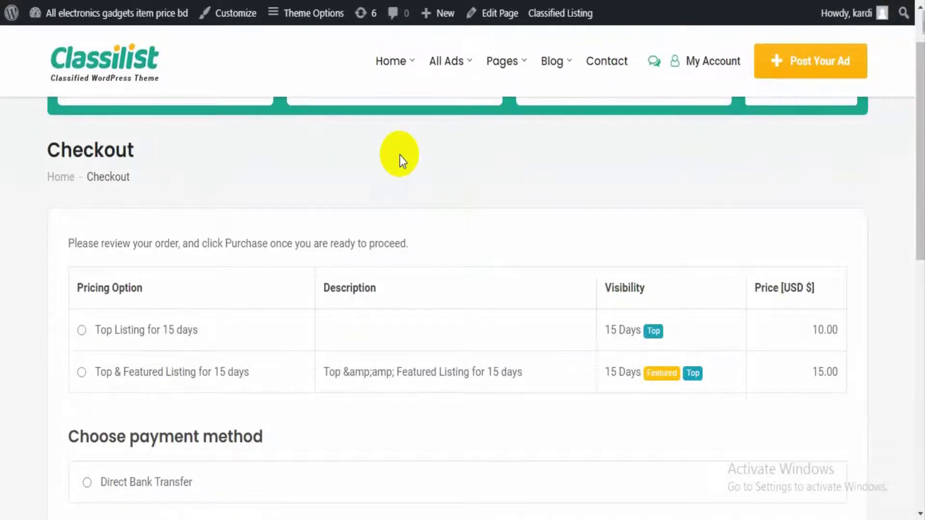
scroll(400, 155, up, 2)
scroll(400, 155, down, 3)
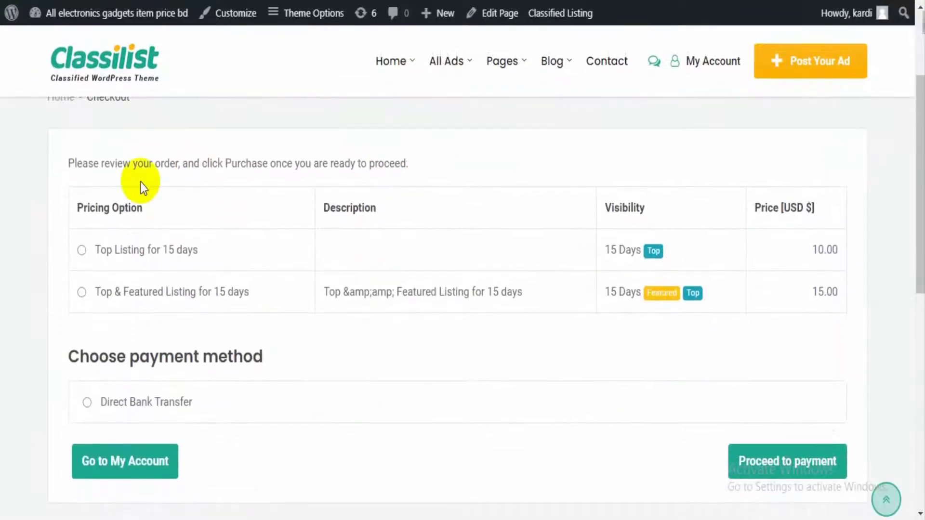
click(130, 251)
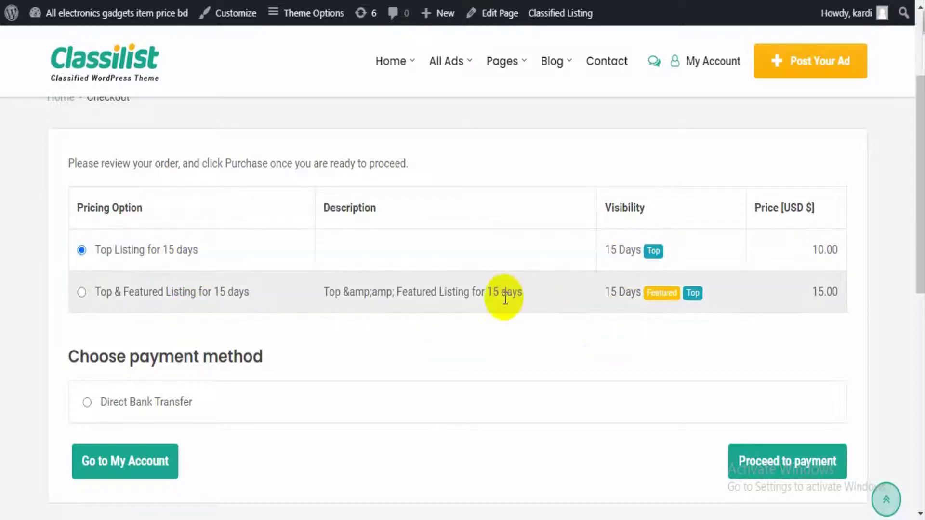
Compare the pricing options offered at checkout with the plans in the Classified Listing pricing list of the site admin.
scroll(481, 301, down, 1)
scroll(402, 293, up, 4)
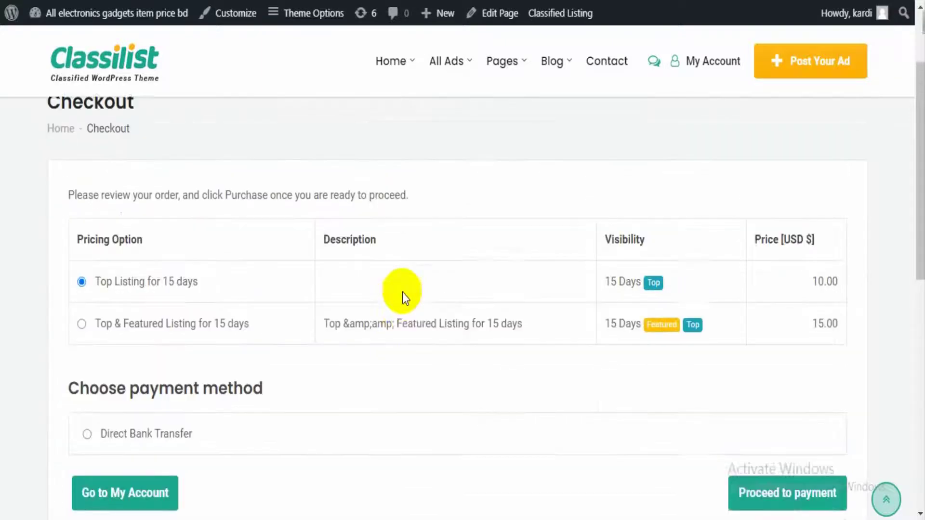
scroll(403, 293, down, 10)
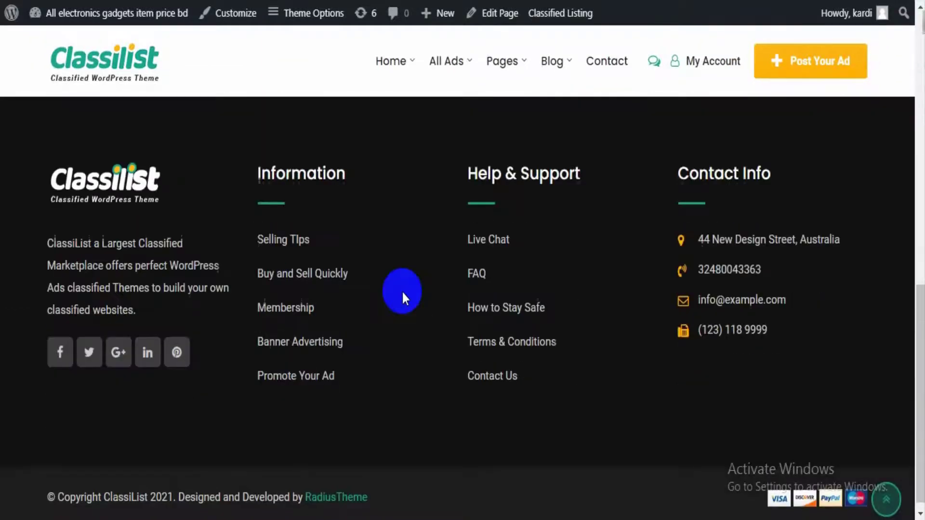
scroll(402, 291, up, 10)
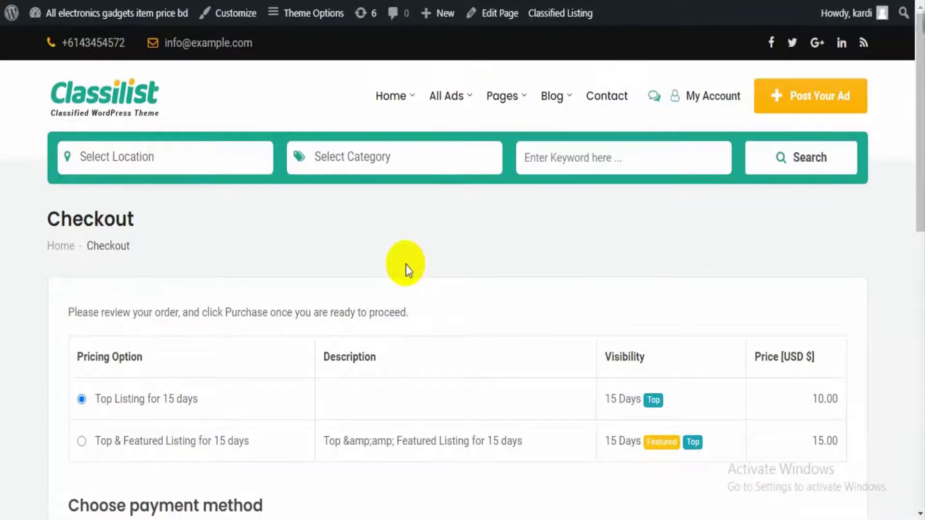
scroll(405, 264, down, 2)
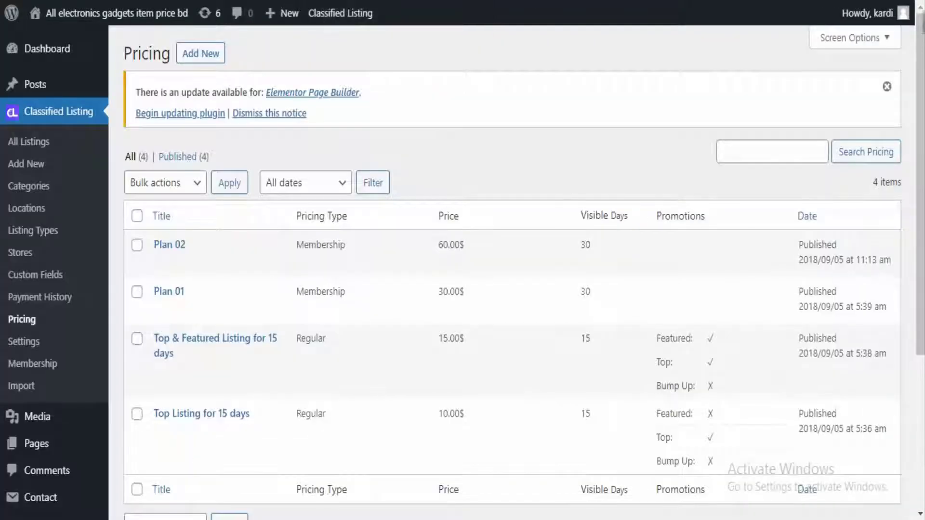
scroll(438, 126, down, 3)
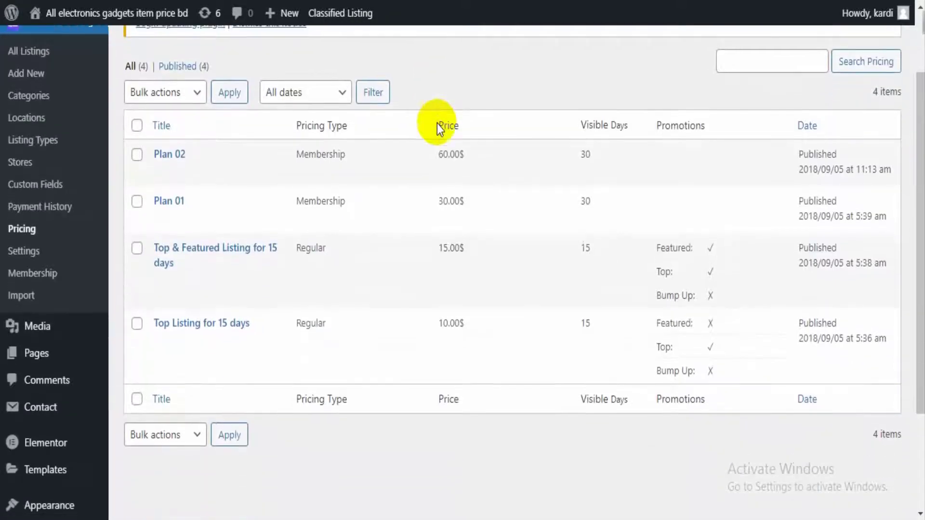
mouse_move(224, 233)
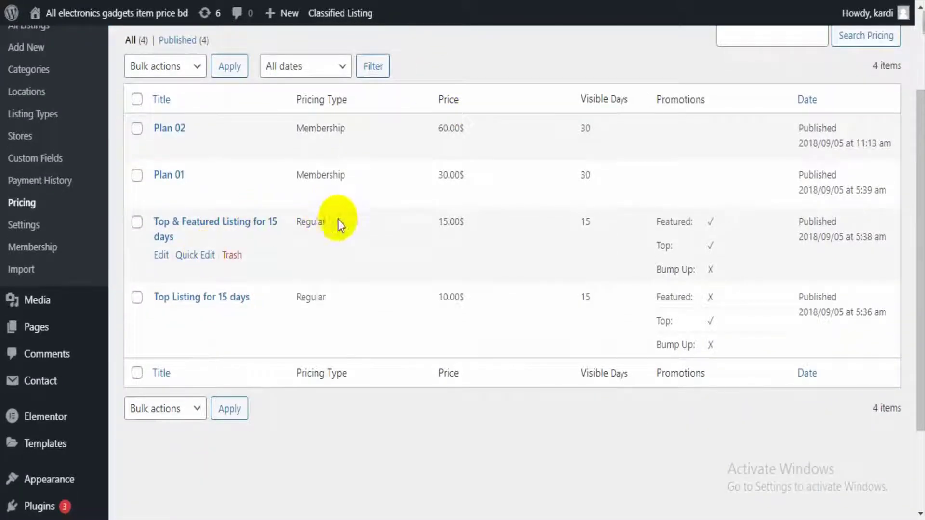
scroll(316, 241, up, 3)
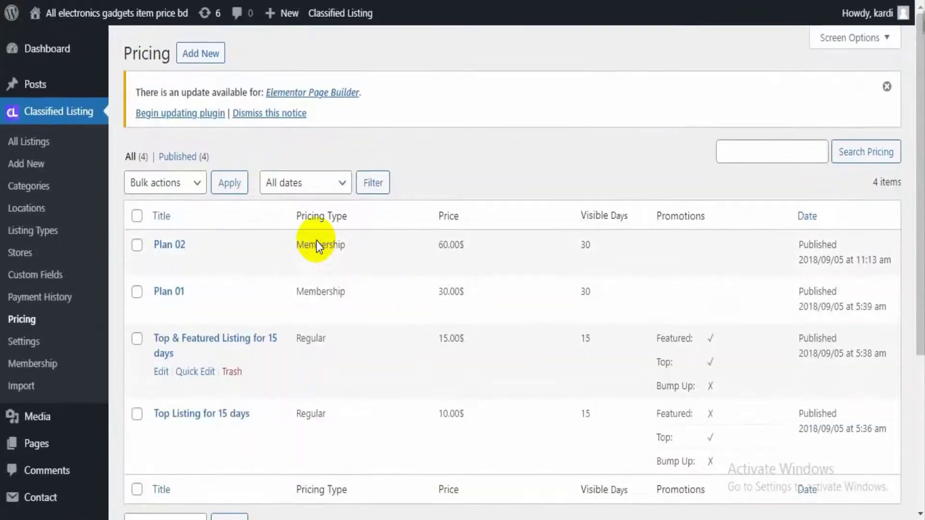
scroll(316, 241, down, 3)
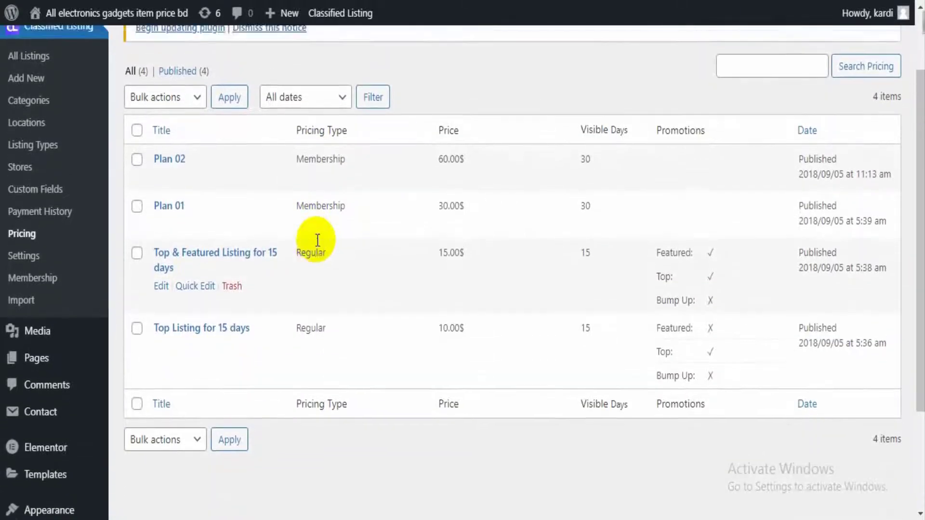
scroll(317, 241, up, 2)
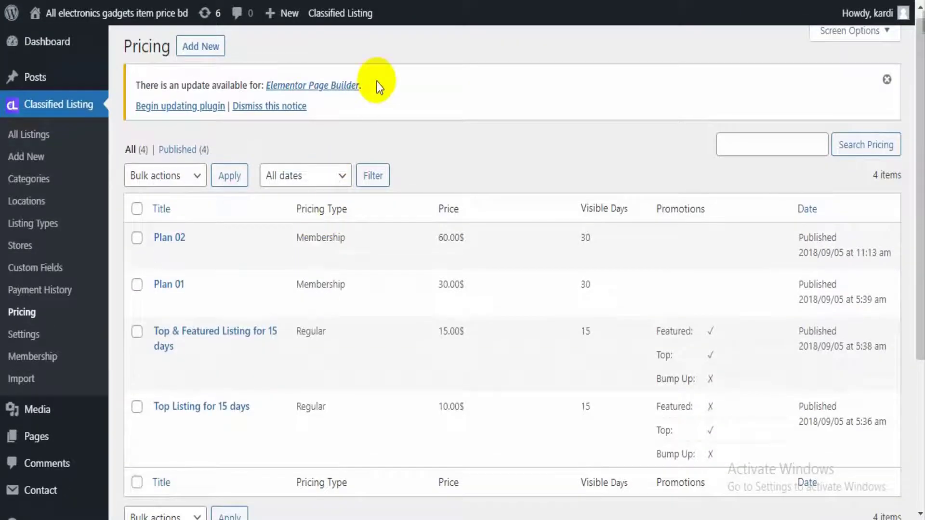
Start a new Classified Listing pricing plan titled TES.
click(157, 22)
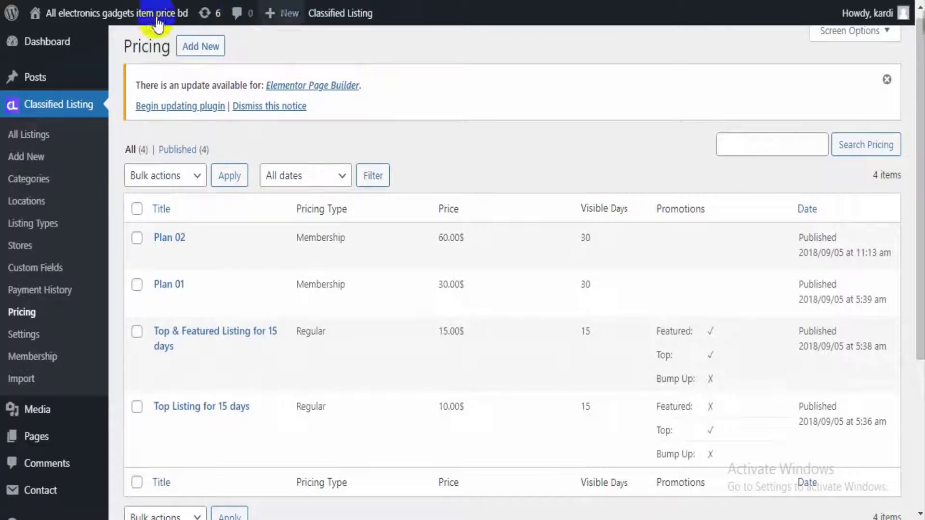
click(203, 48)
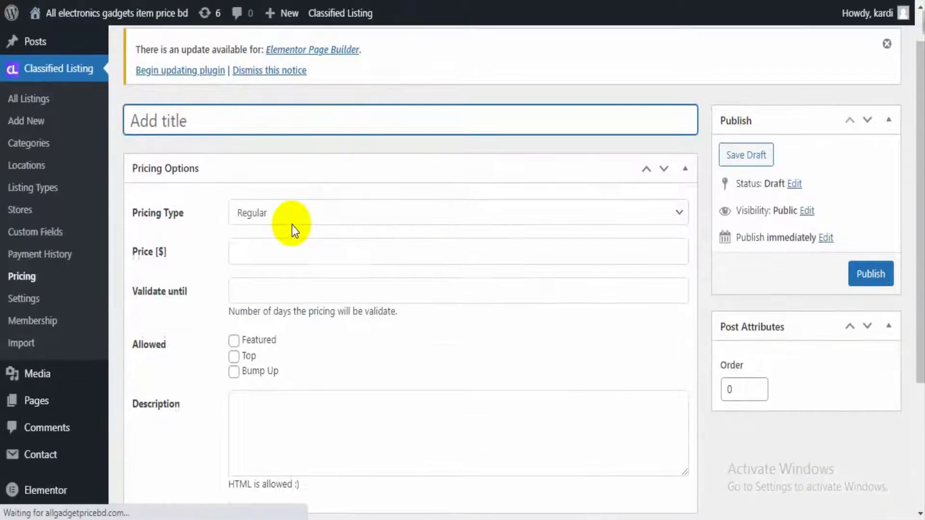
scroll(292, 224, down, 2)
text(TES)
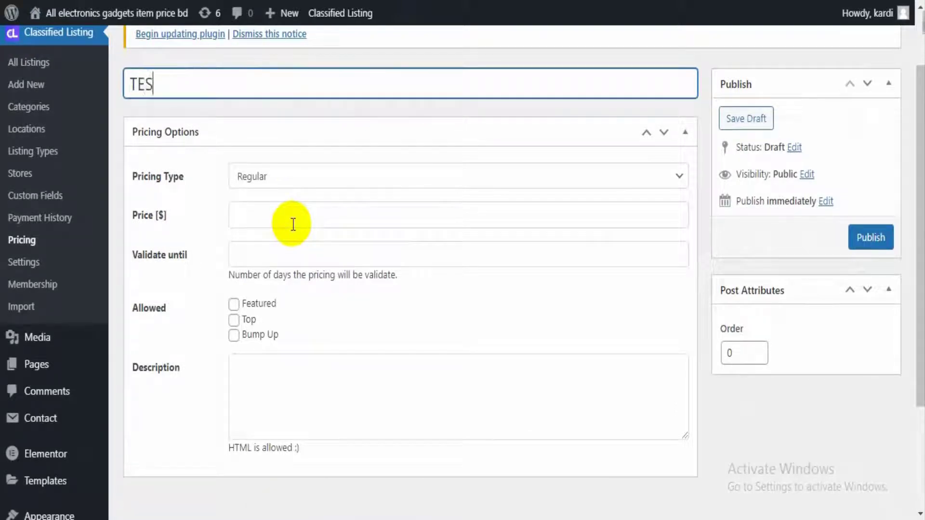
Switch the TES plan's pricing type to Membership and back to Regular.
click(354, 187)
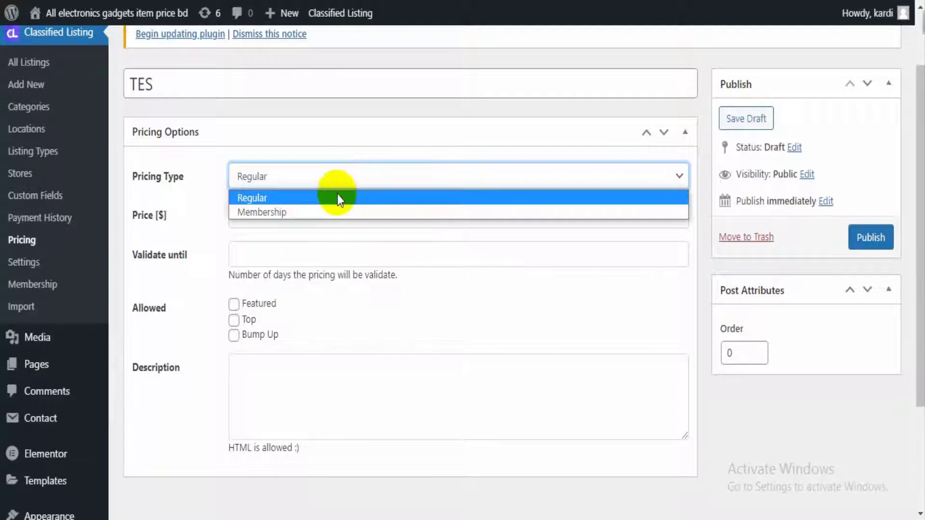
click(326, 213)
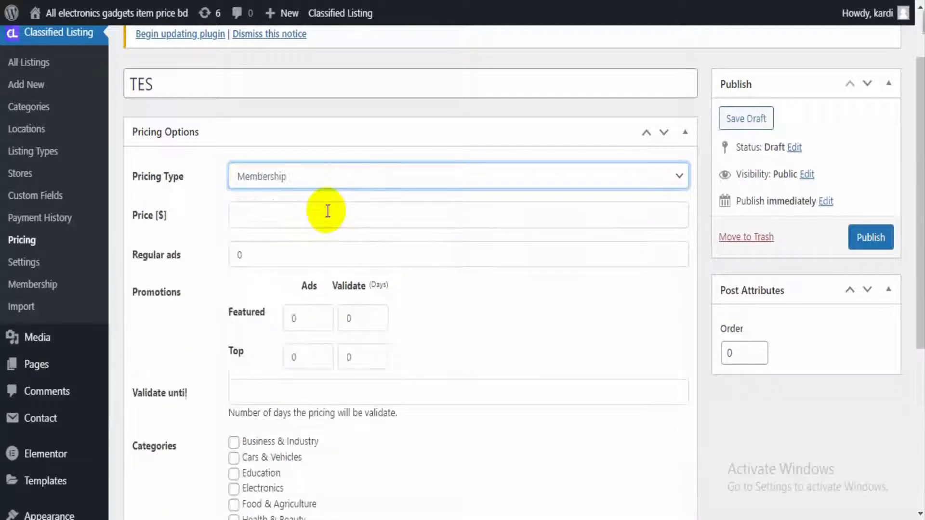
click(333, 185)
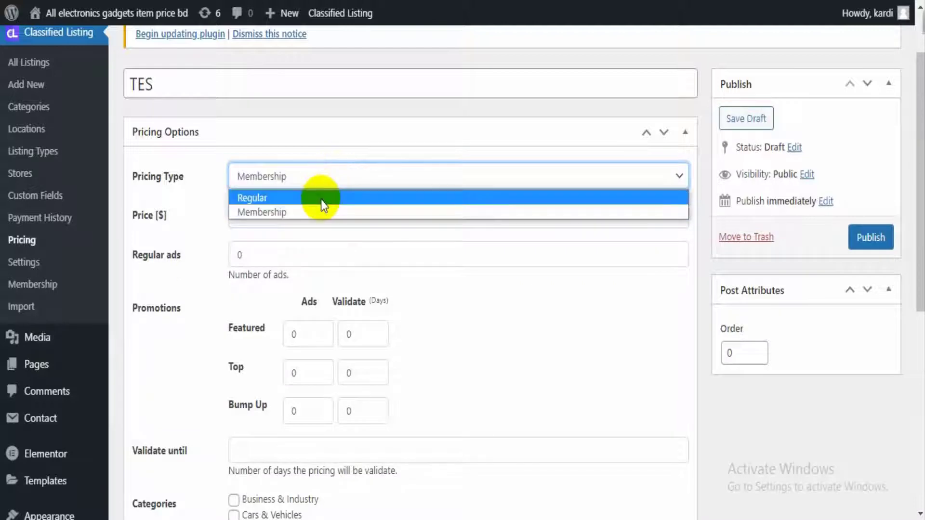
click(321, 199)
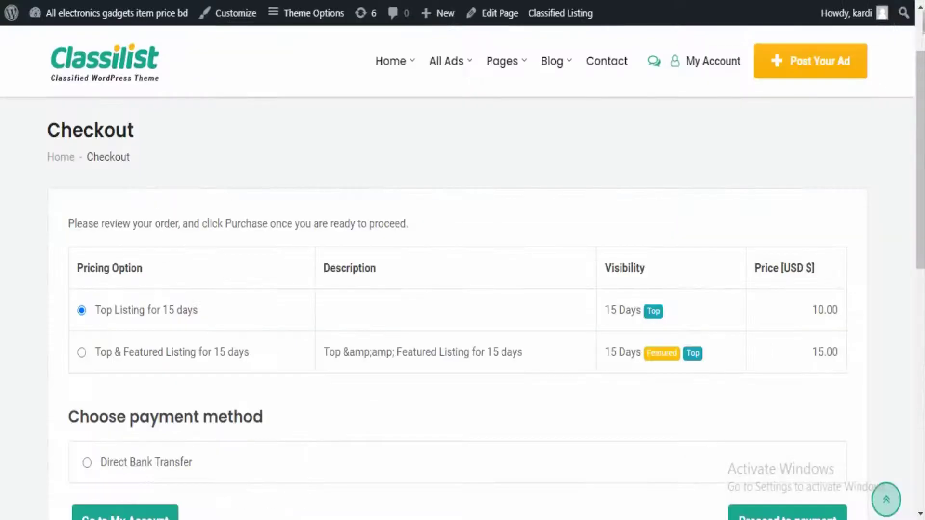
scroll(391, 278, down, 2)
scroll(390, 275, down, 2)
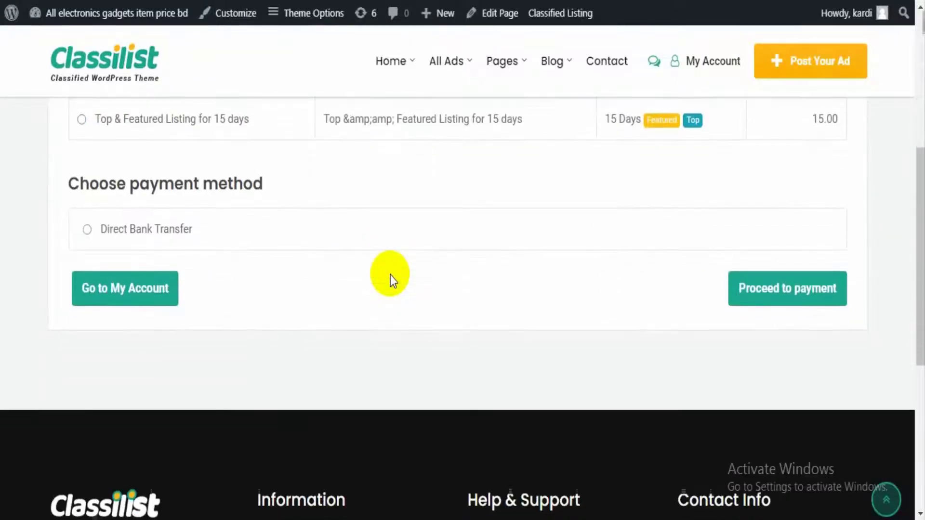
scroll(390, 276, up, 5)
scroll(390, 275, down, 1)
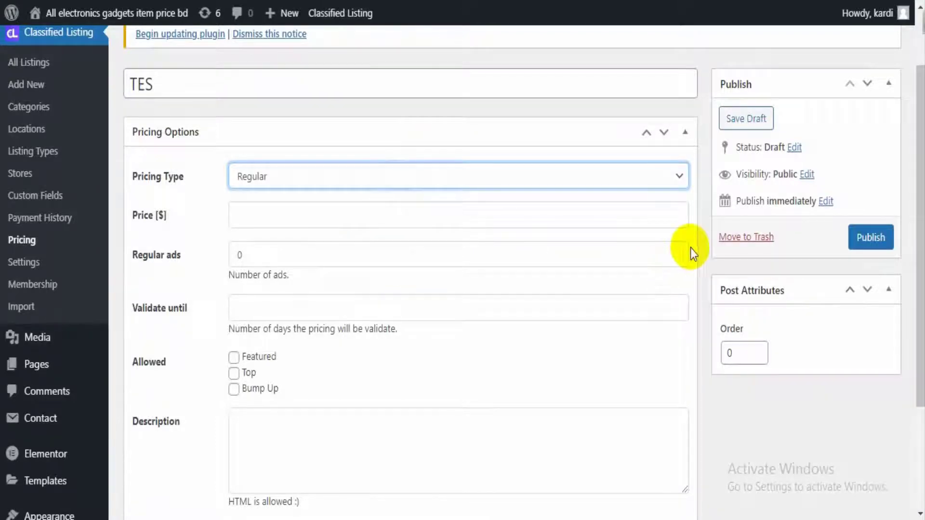
Allow the Featured, Top and Bump Up promotions for the TES pricing plan.
scroll(643, 276, down, 1)
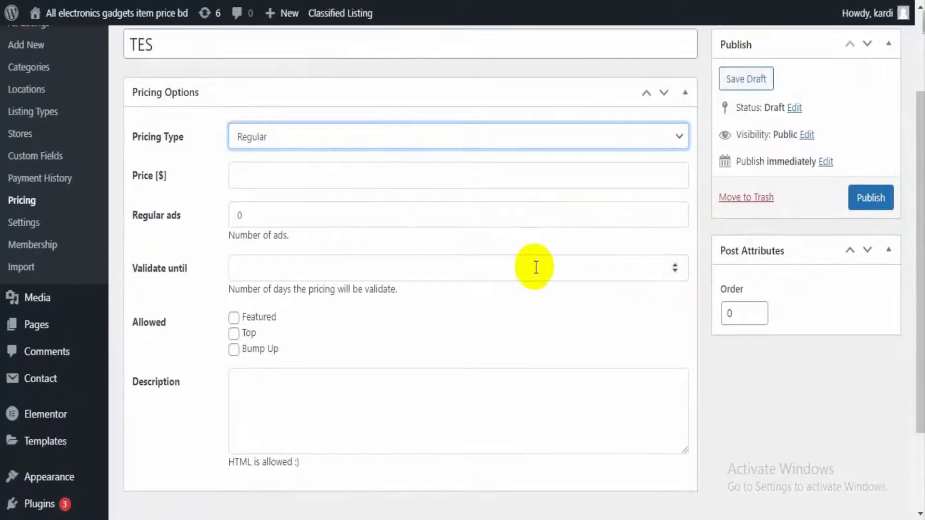
click(234, 318)
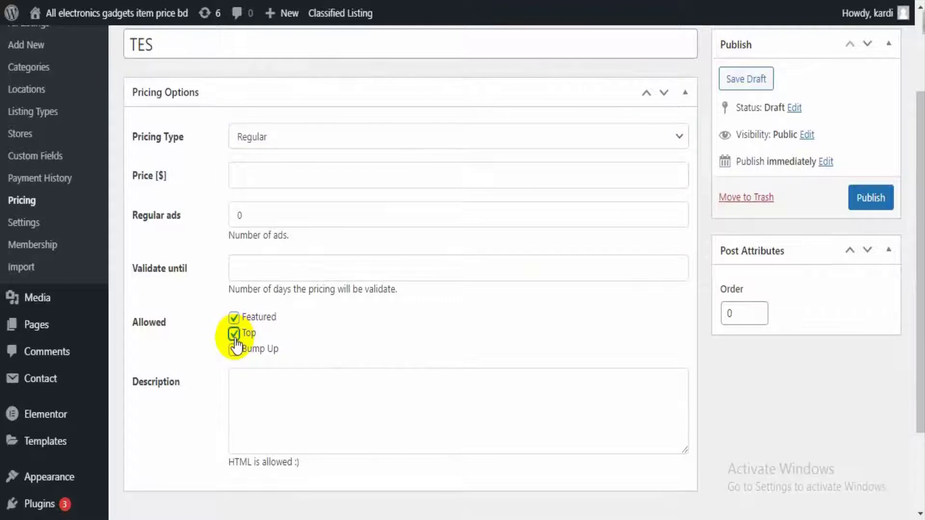
click(234, 350)
scroll(235, 357, down, 2)
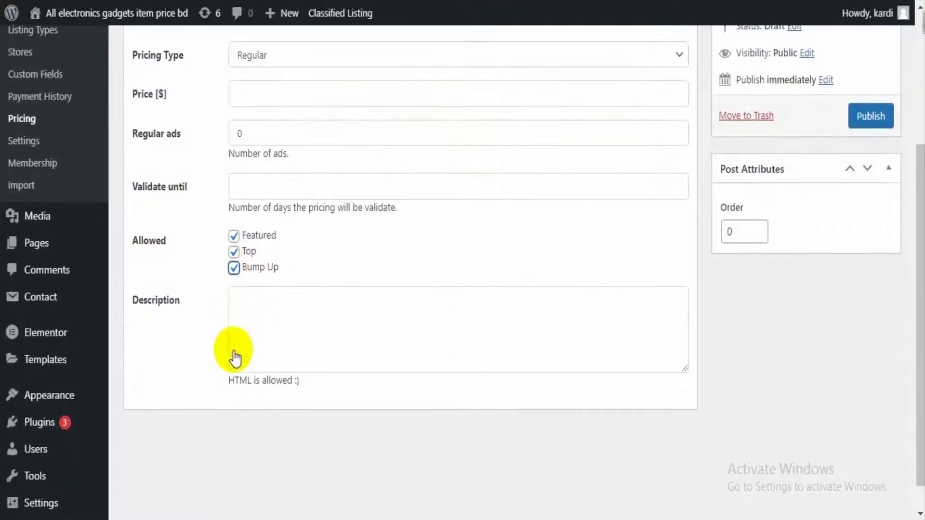
scroll(234, 350, up, 1)
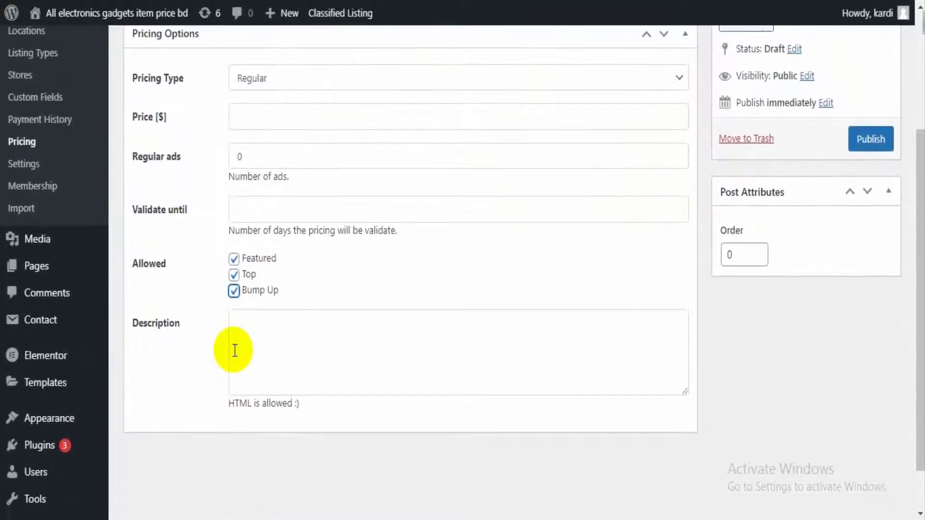
scroll(235, 350, up, 2)
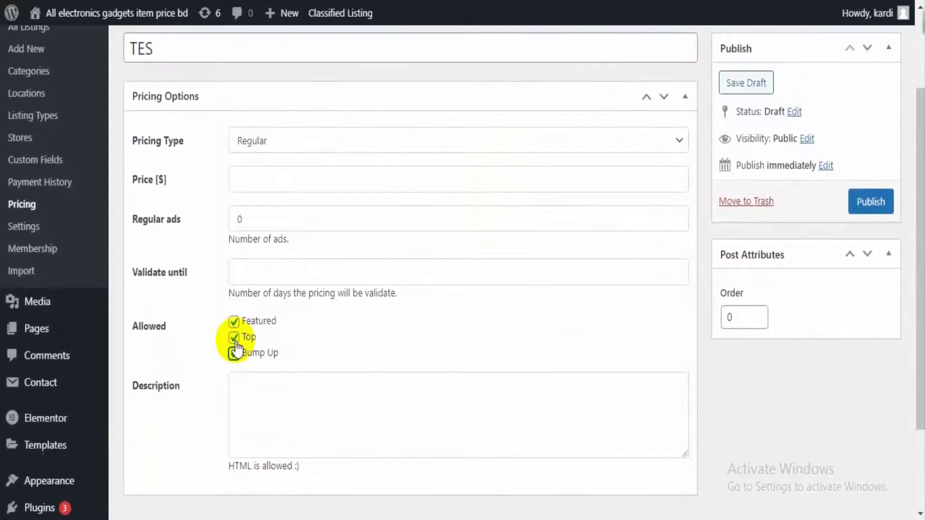
Set the TES plan's price to 52 dollars and try to publish the plan.
click(297, 199)
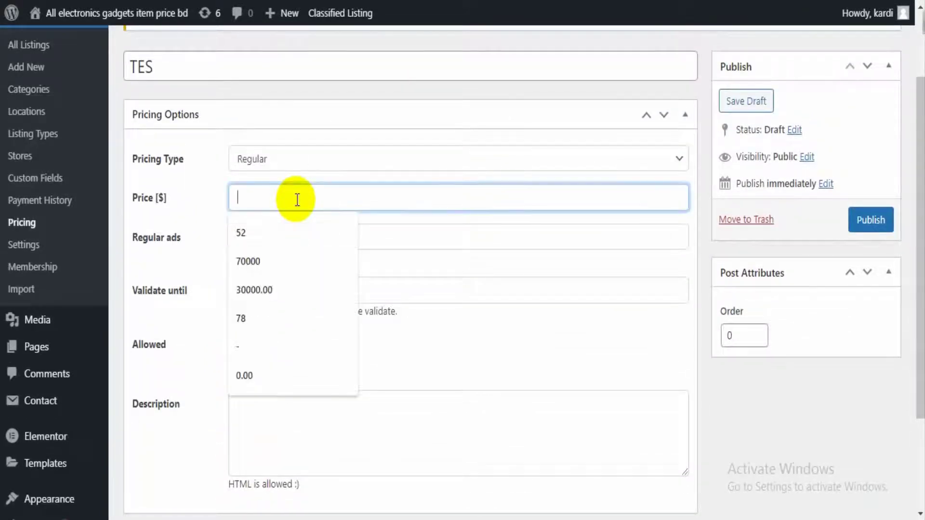
click(285, 240)
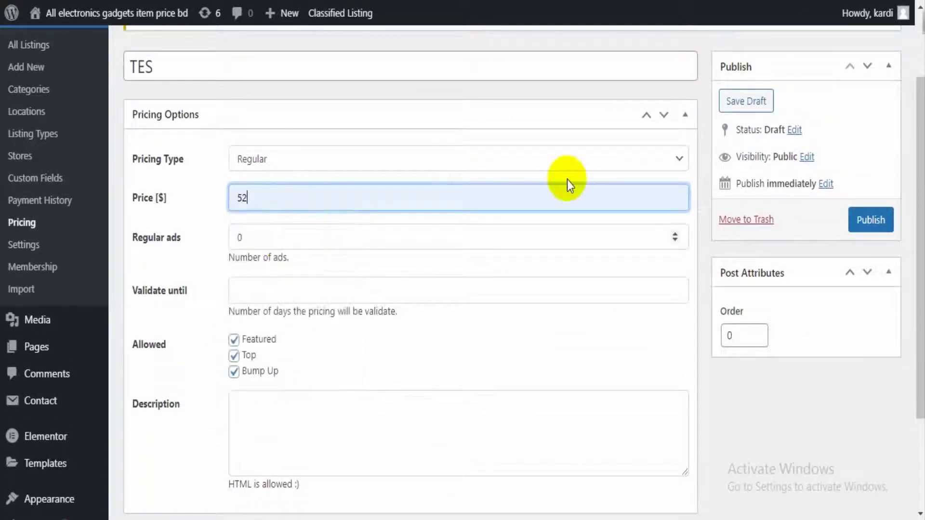
scroll(595, 184, up, 1)
scroll(595, 184, down, 3)
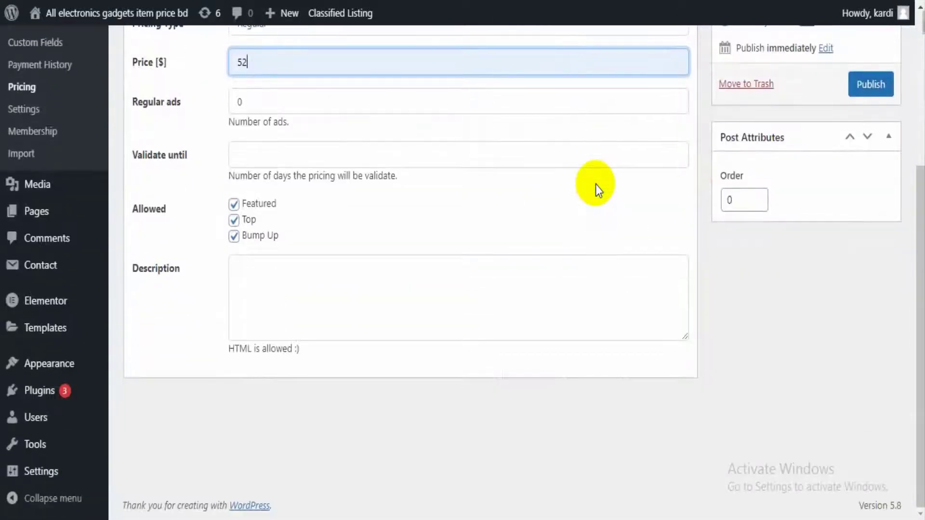
scroll(596, 184, up, 1)
scroll(595, 184, up, 3)
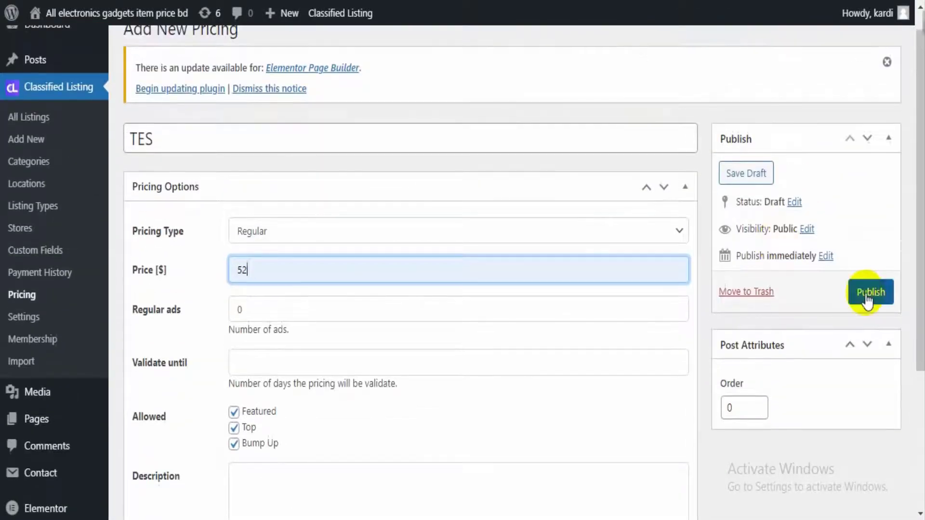
click(867, 292)
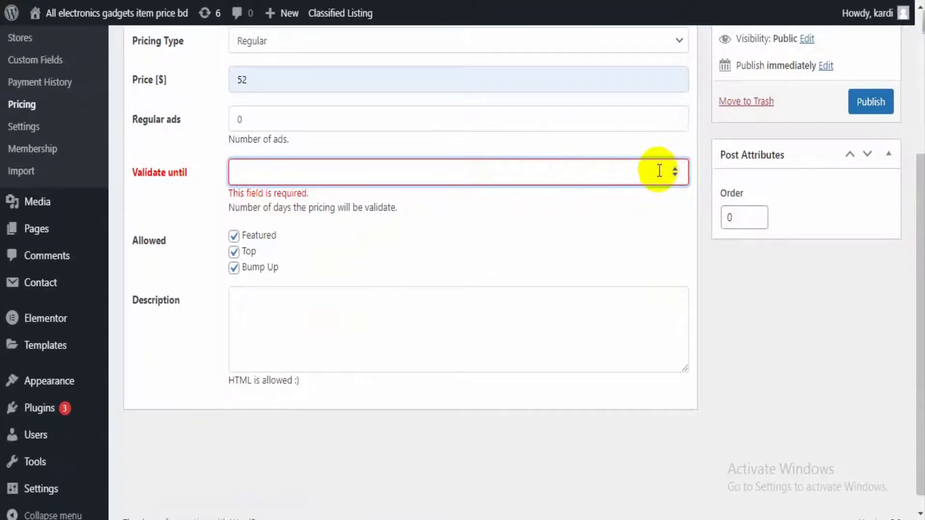
Set the plan's validity period to 2 days and publish the TES pricing plan.
click(674, 169)
click(675, 168)
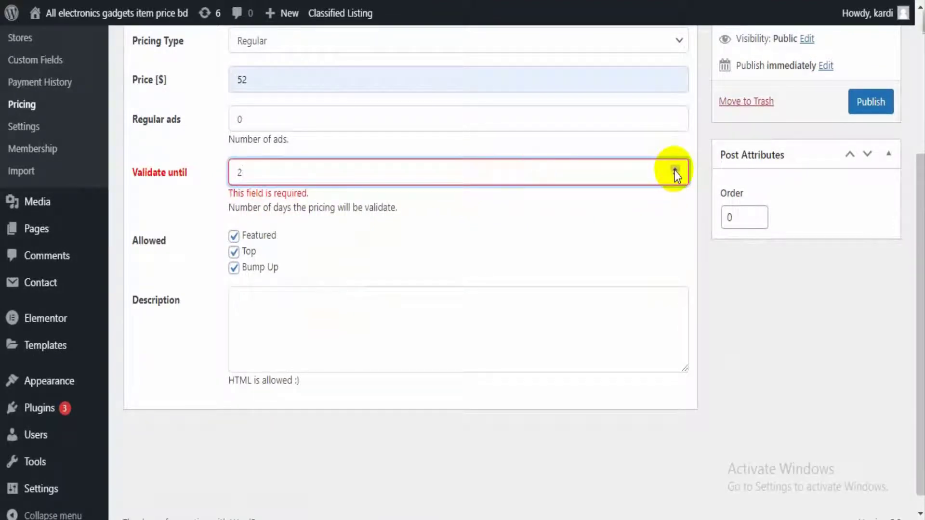
click(879, 105)
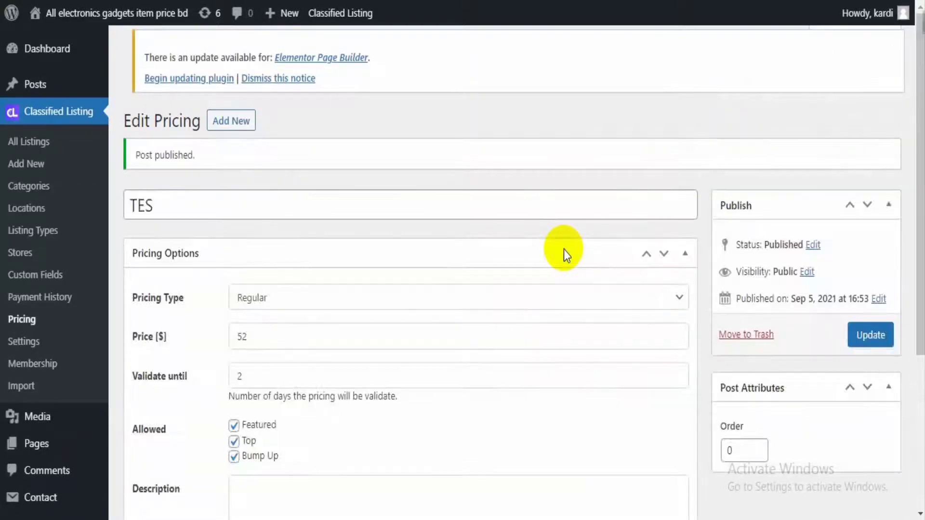
scroll(544, 242, down, 2)
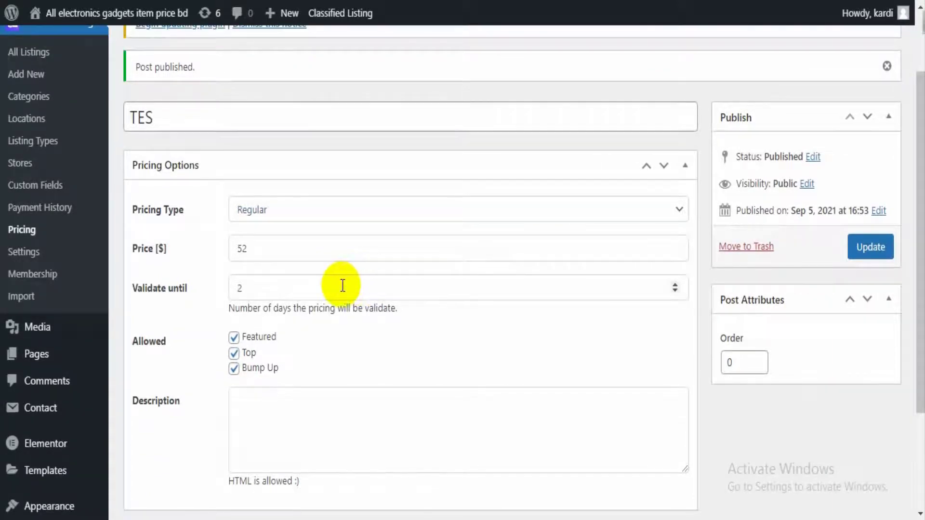
click(342, 286)
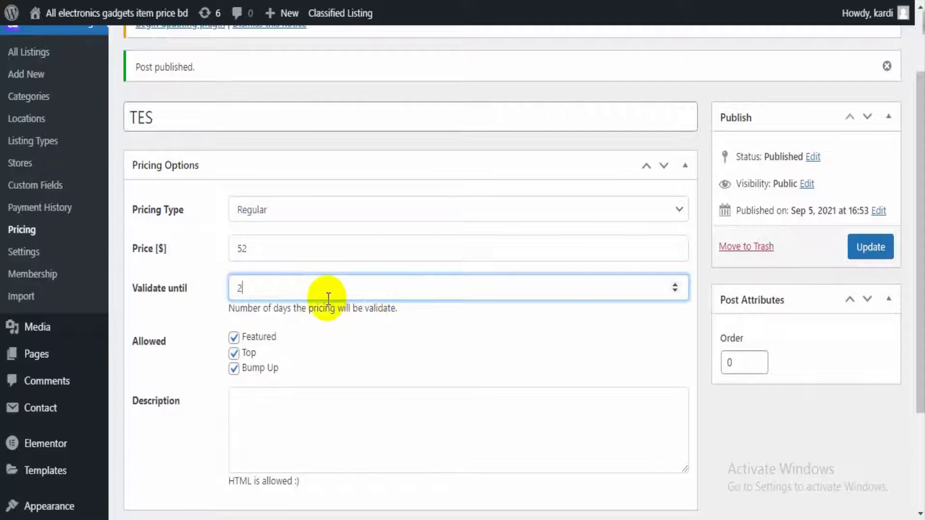
scroll(349, 303, down, 1)
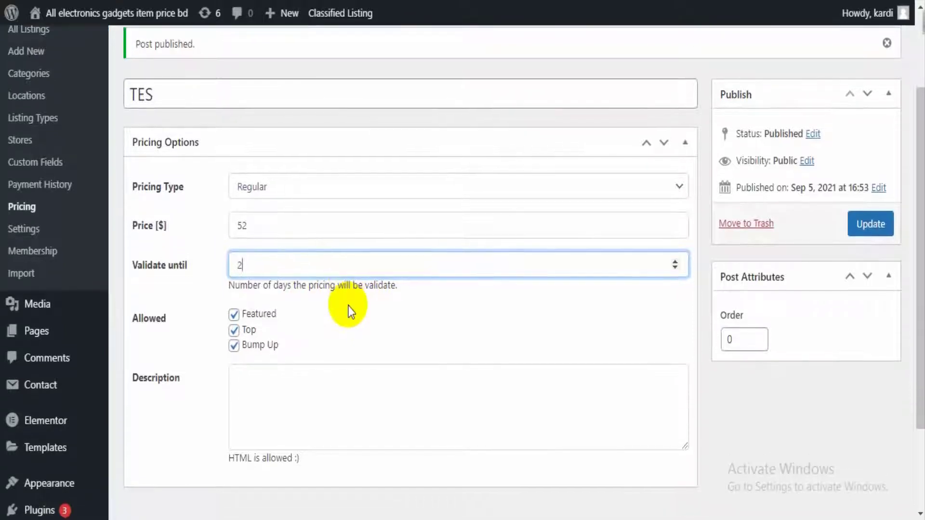
scroll(346, 306, up, 3)
scroll(350, 311, down, 1)
scroll(349, 310, down, 4)
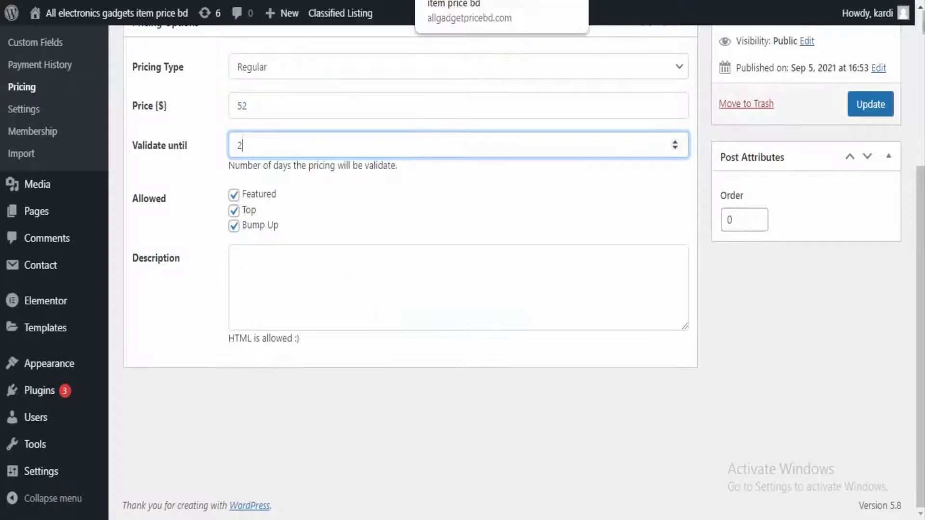
Switch to the front-end site and open the account dashboard to view the membership report.
key(ctrl+Tab)
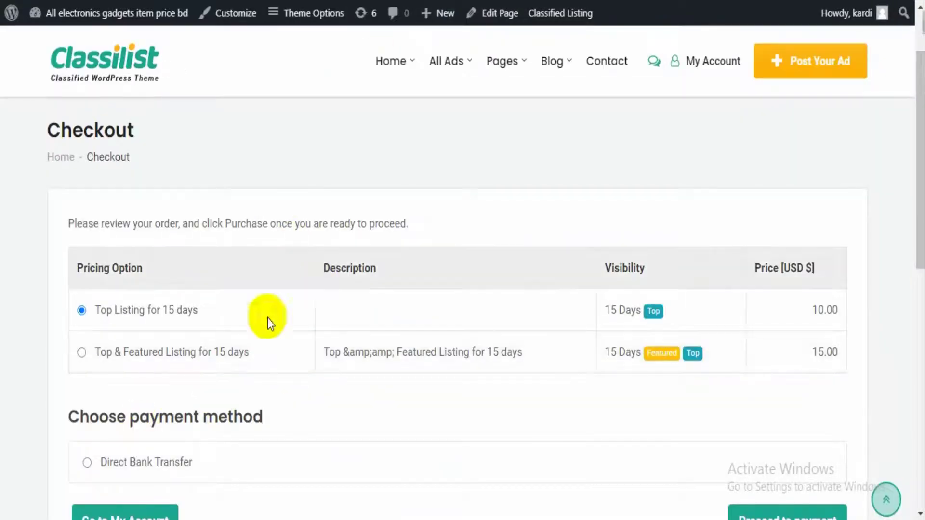
scroll(334, 220, up, 2)
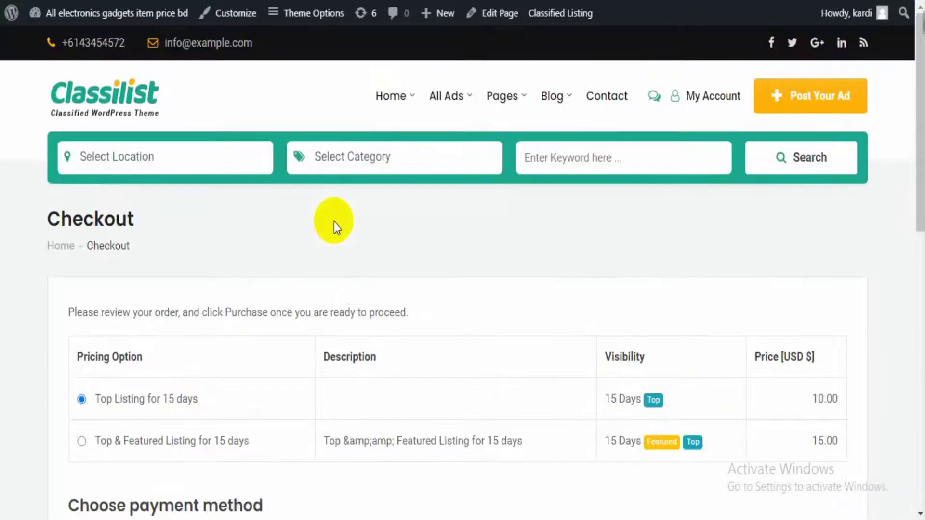
click(692, 98)
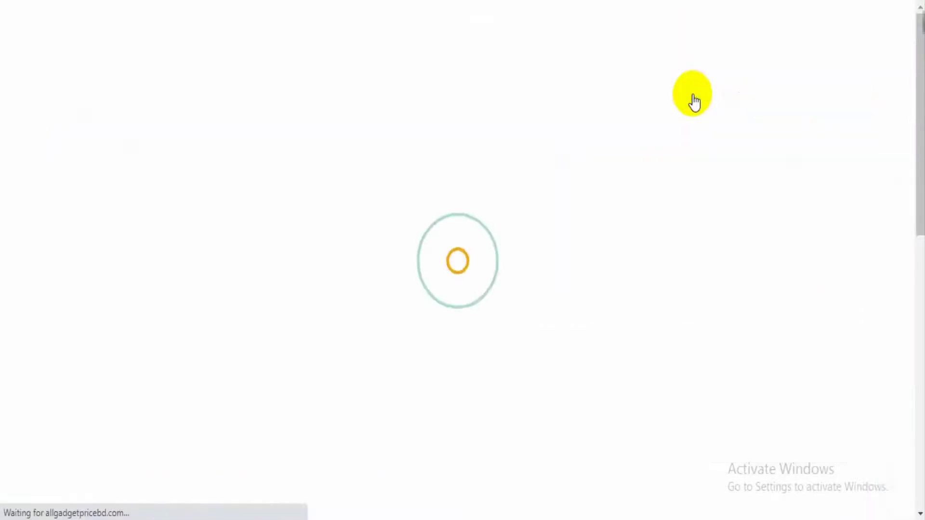
scroll(290, 176, down, 6)
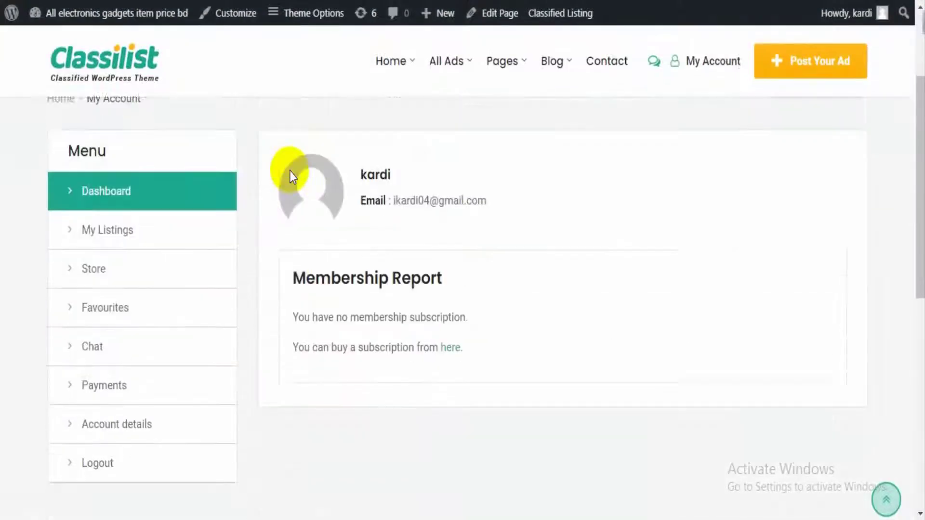
scroll(290, 176, up, 2)
scroll(290, 172, up, 1)
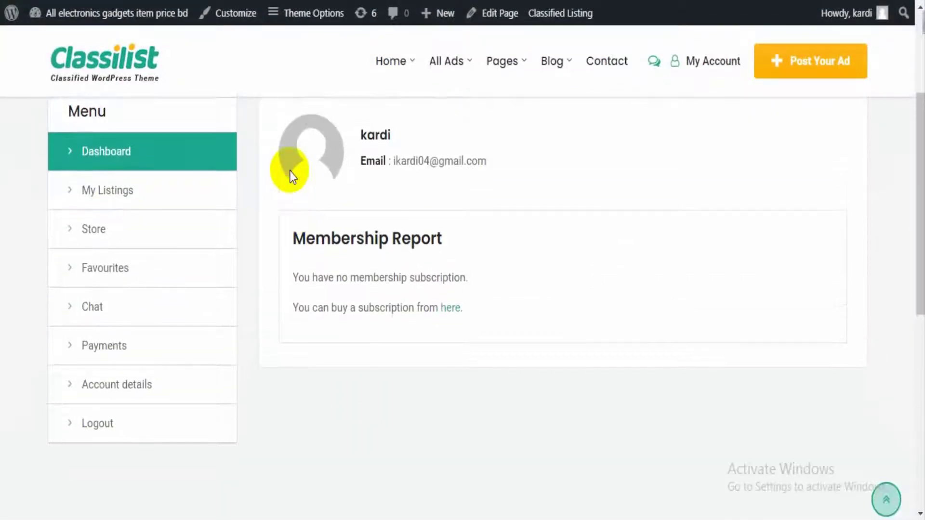
Open the membership subscription checkout from the membership report and examine the offered plans.
click(450, 309)
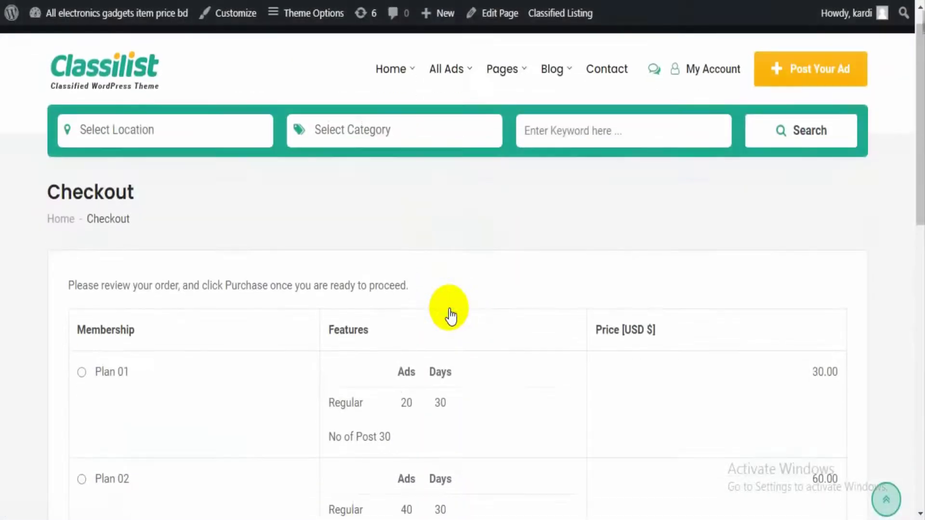
scroll(450, 315, down, 2)
scroll(451, 316, down, 1)
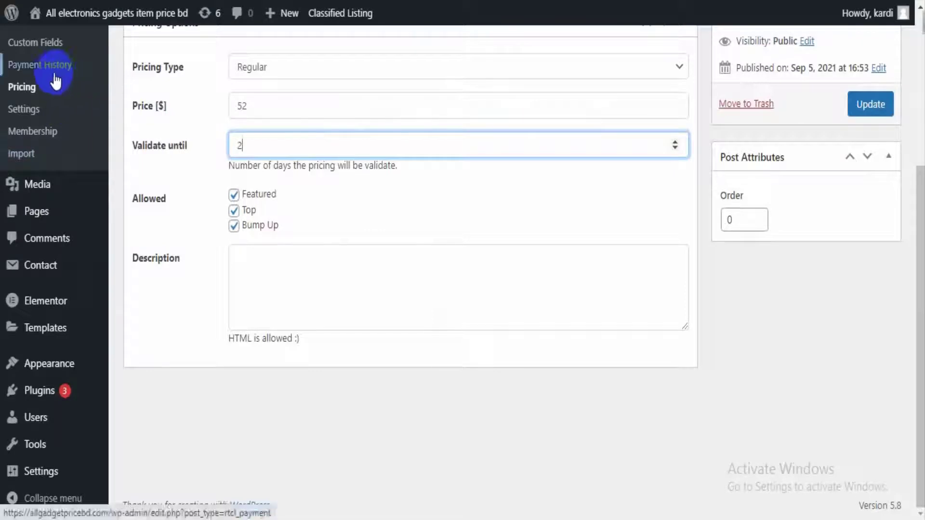
Switch the TES plan's pricing type to Membership and compare its ad, promotion and category options with the checkout's membership plans.
scroll(159, 106, up, 2)
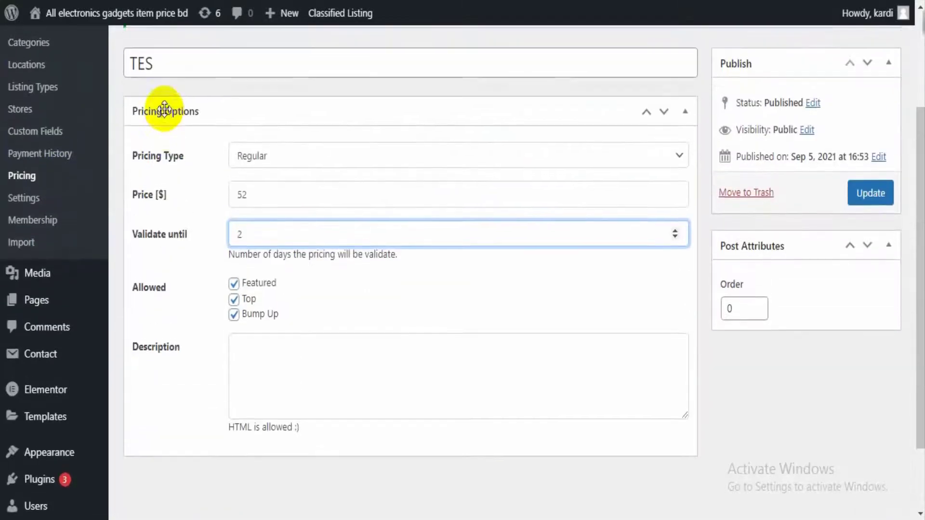
scroll(164, 109, up, 1)
scroll(164, 109, up, 1)
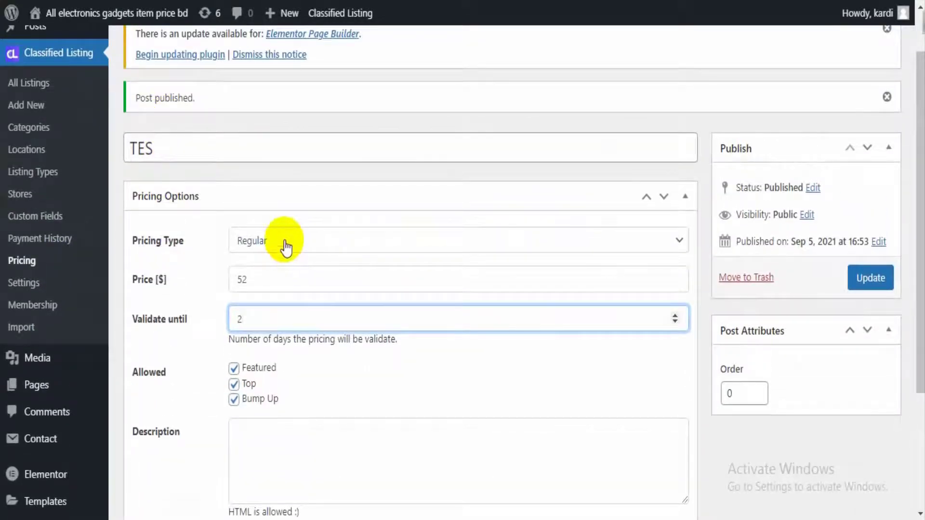
click(286, 246)
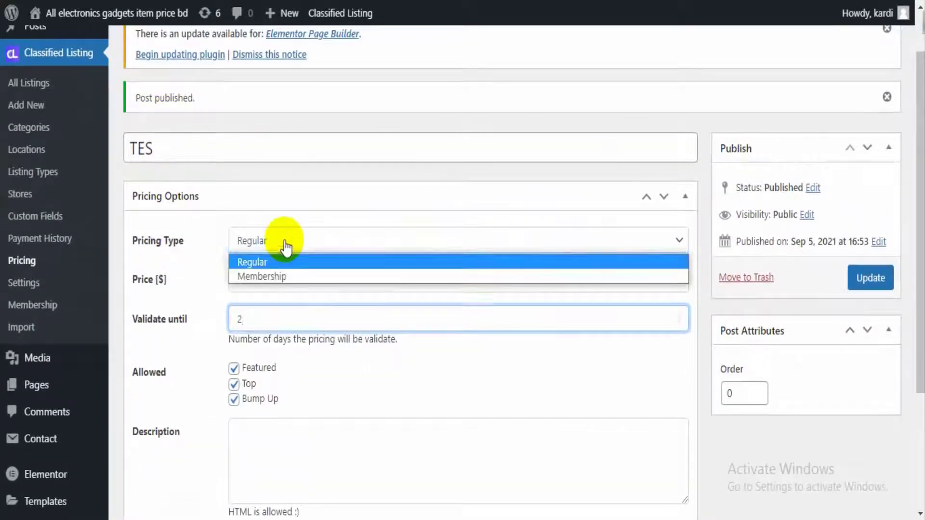
click(279, 273)
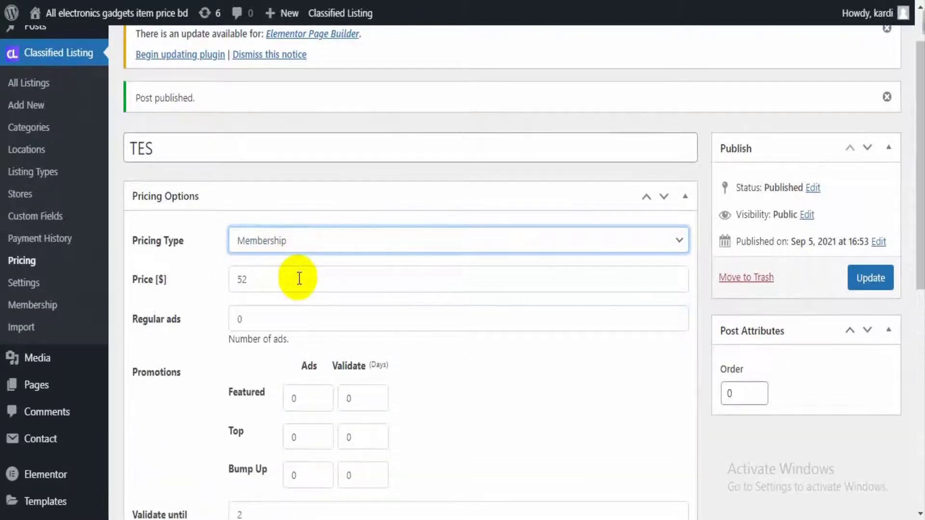
scroll(299, 278, down, 6)
scroll(299, 279, up, 3)
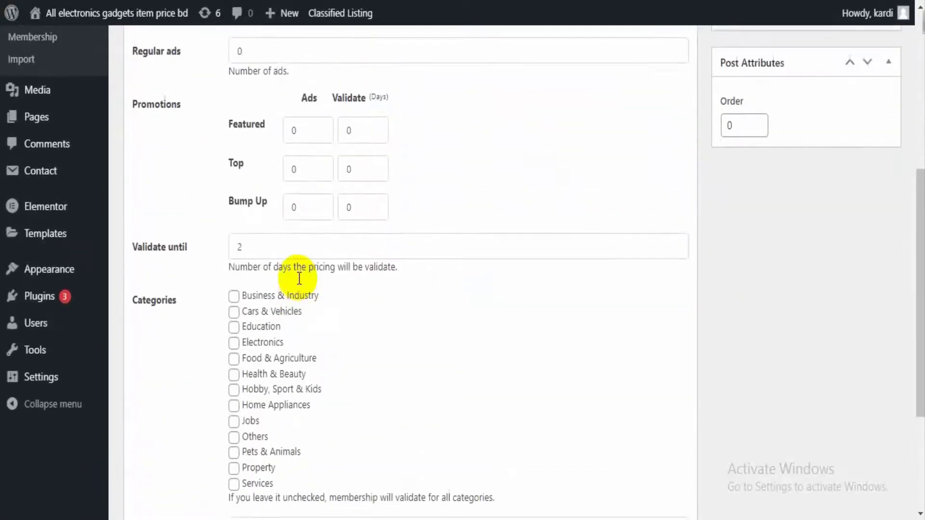
scroll(299, 278, up, 1)
scroll(297, 279, down, 2)
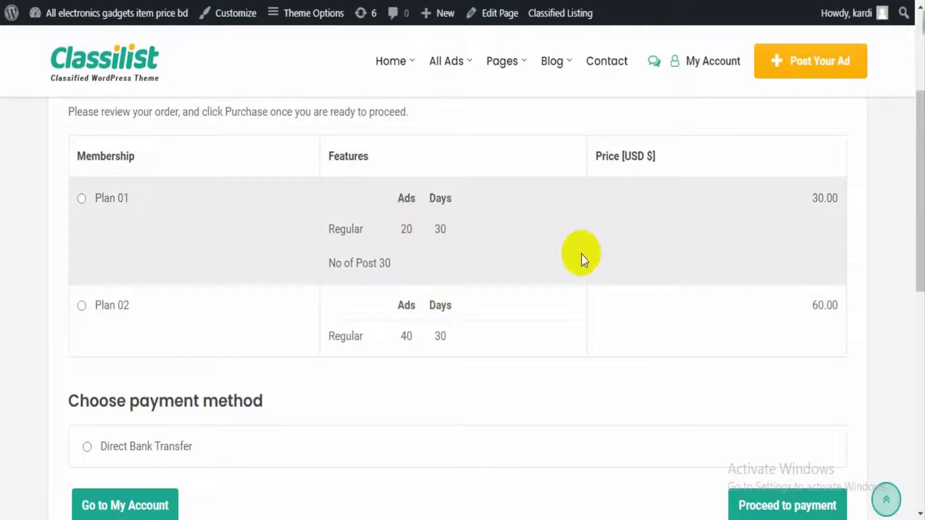
scroll(567, 300, up, 1)
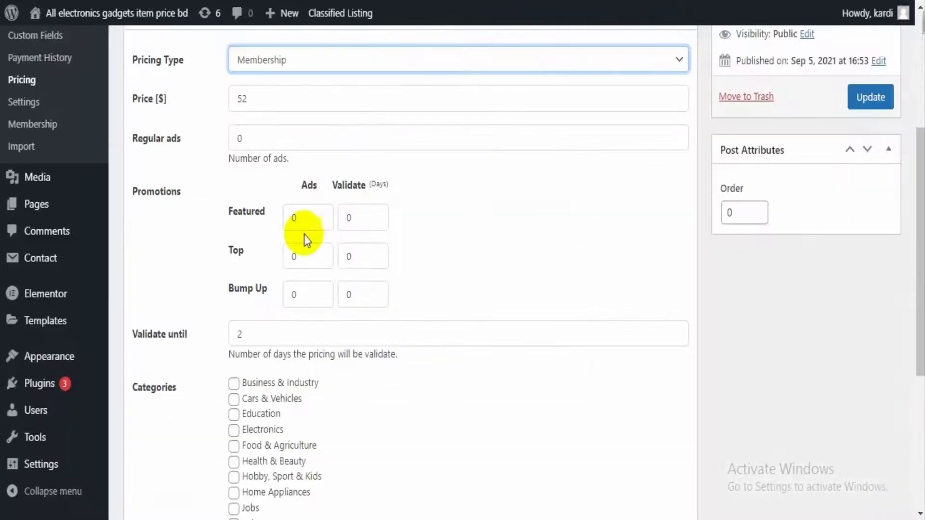
Open the list of pricing plans and review each plan's type, price, visible days and promotions.
scroll(289, 212, up, 3)
click(23, 173)
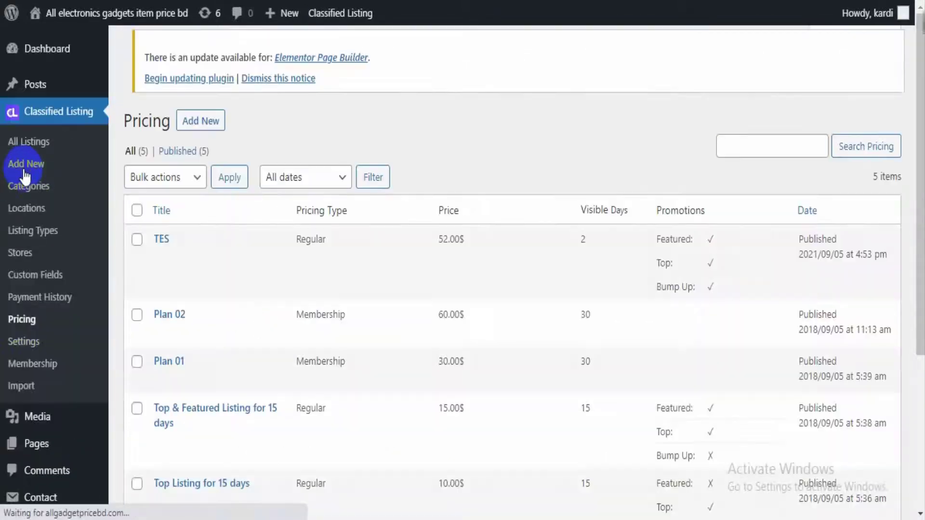
scroll(213, 227, down, 4)
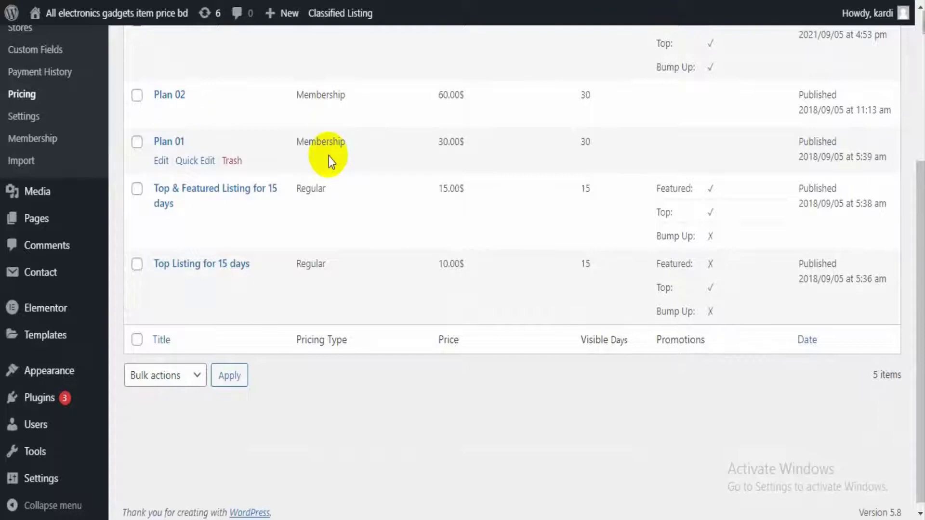
scroll(329, 156, up, 5)
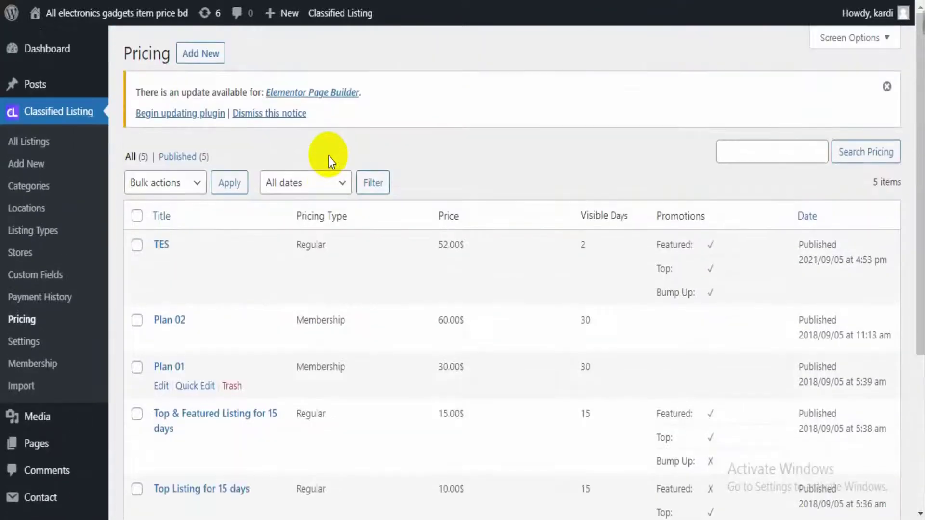
Return to the front-end site's account page and look over its dashboard and available account sections.
key(XF86AudioRaiseVolume)
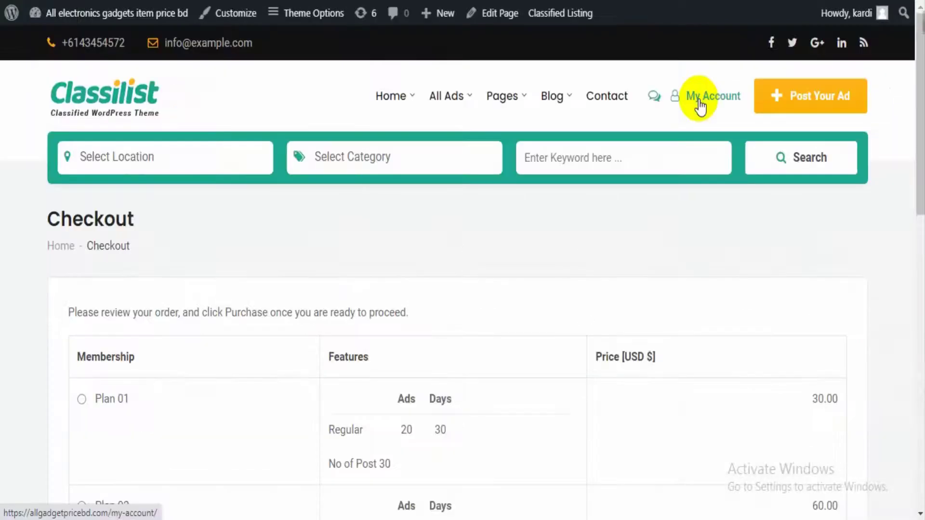
click(700, 104)
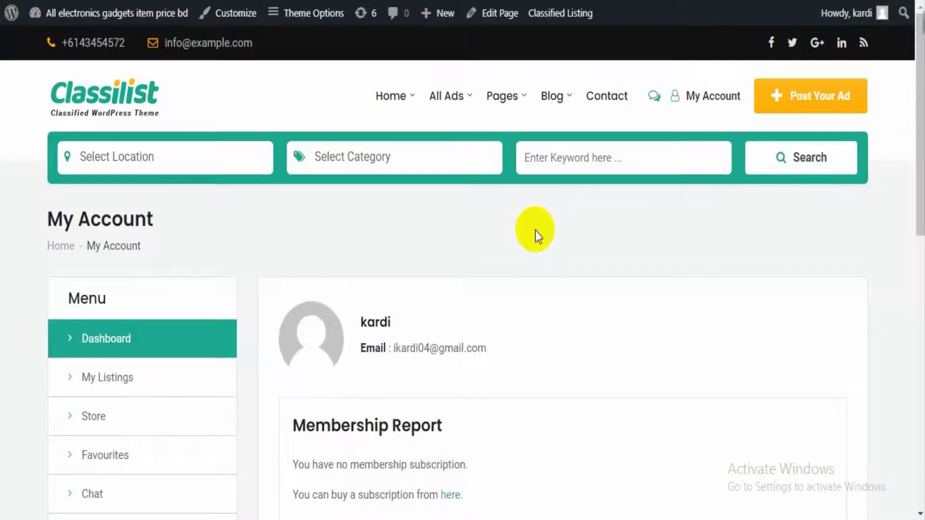
scroll(536, 230, down, 2)
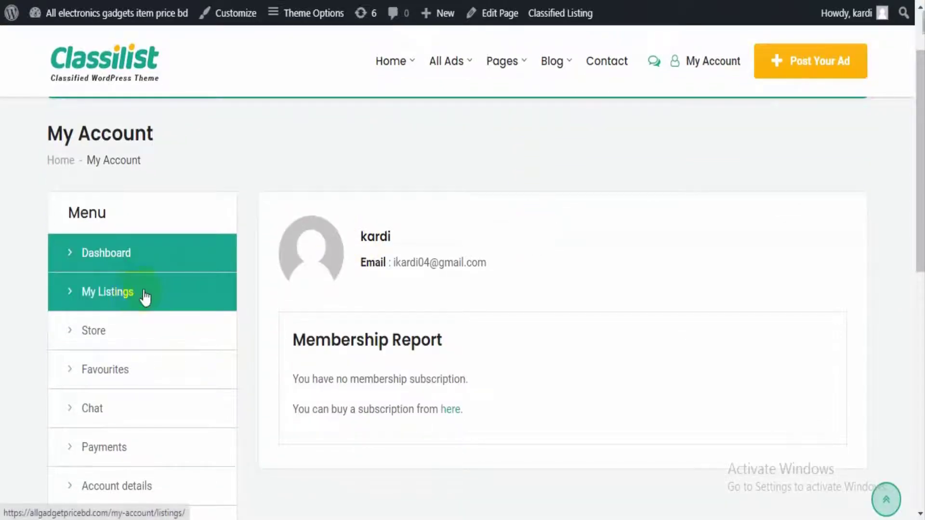
scroll(144, 296, down, 1)
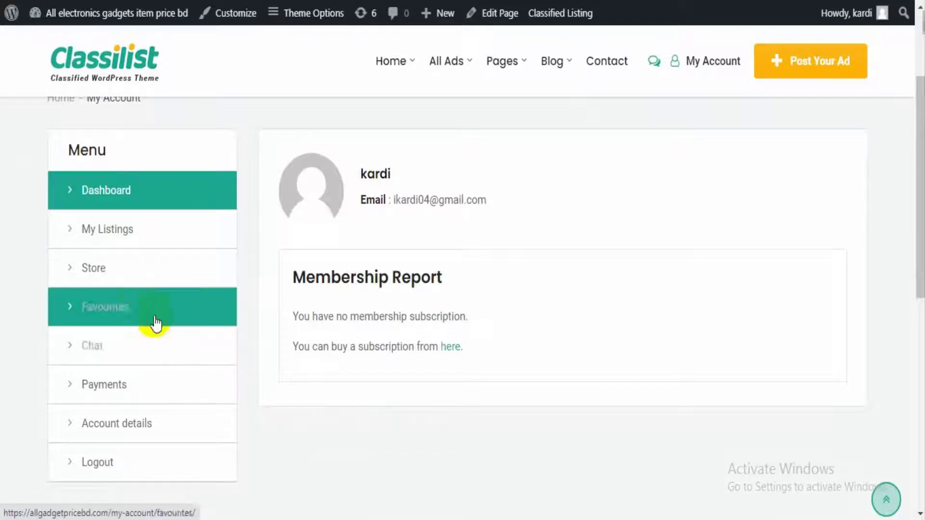
scroll(156, 322, down, 1)
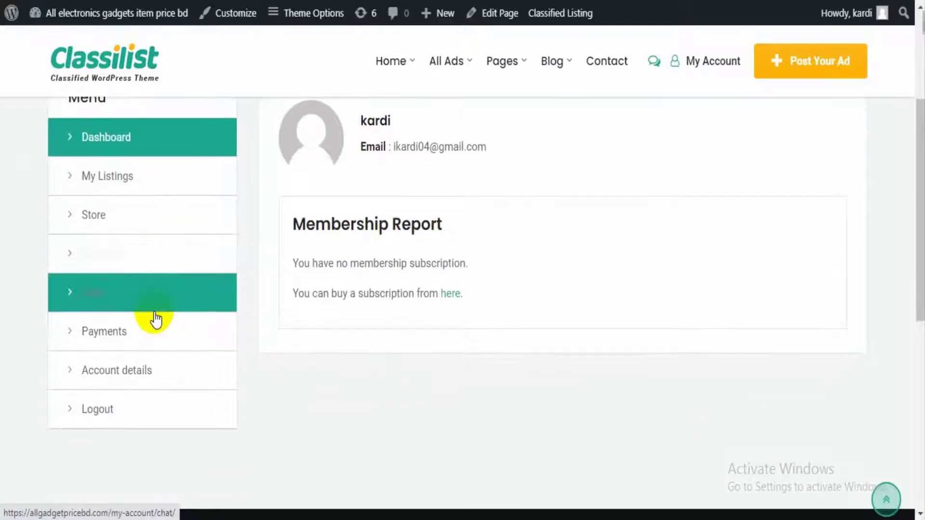
Open the account's own listings and review the posted ads with their status and expiry dates.
click(160, 195)
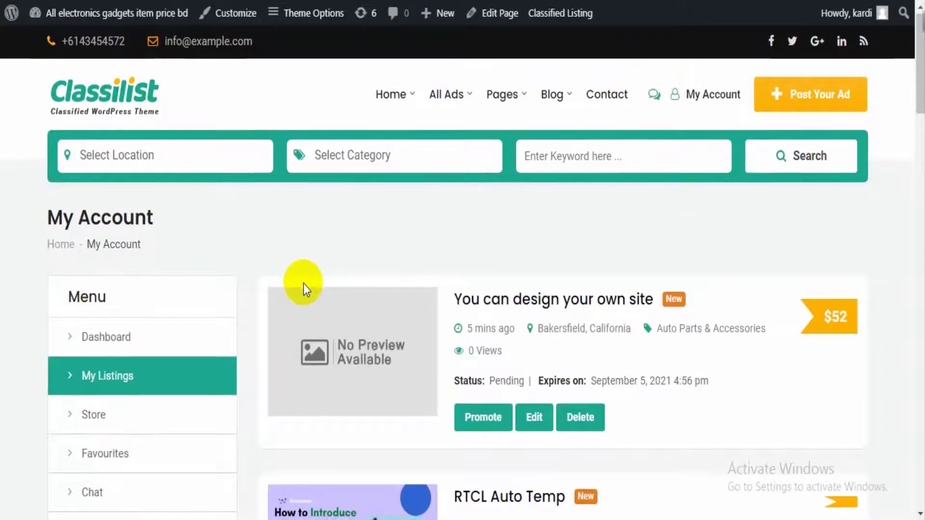
scroll(303, 285, down, 2)
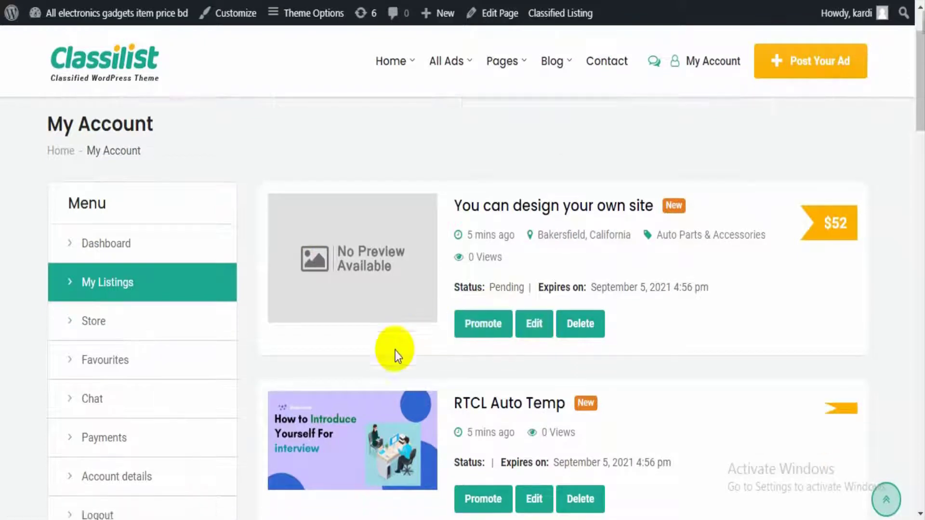
scroll(395, 350, down, 4)
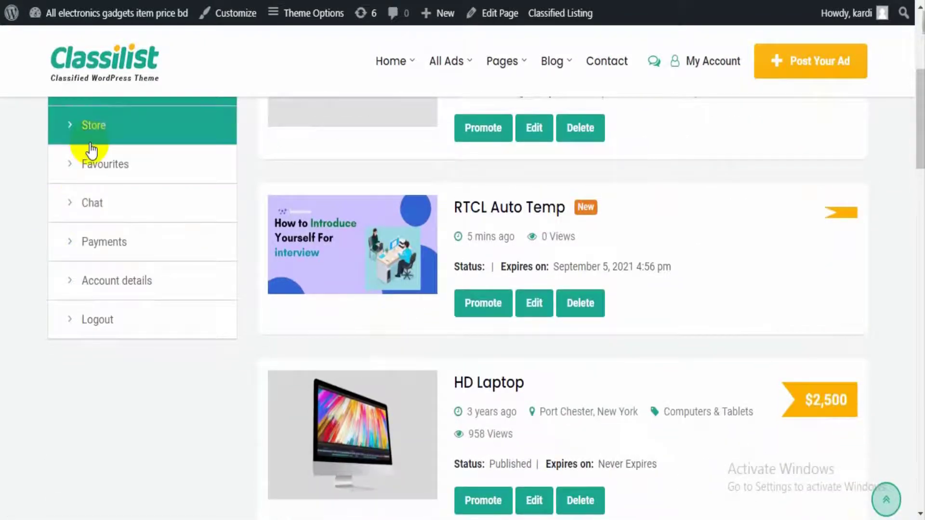
Open the account's store settings and examine the banner, logo and opening schedule sections.
click(90, 144)
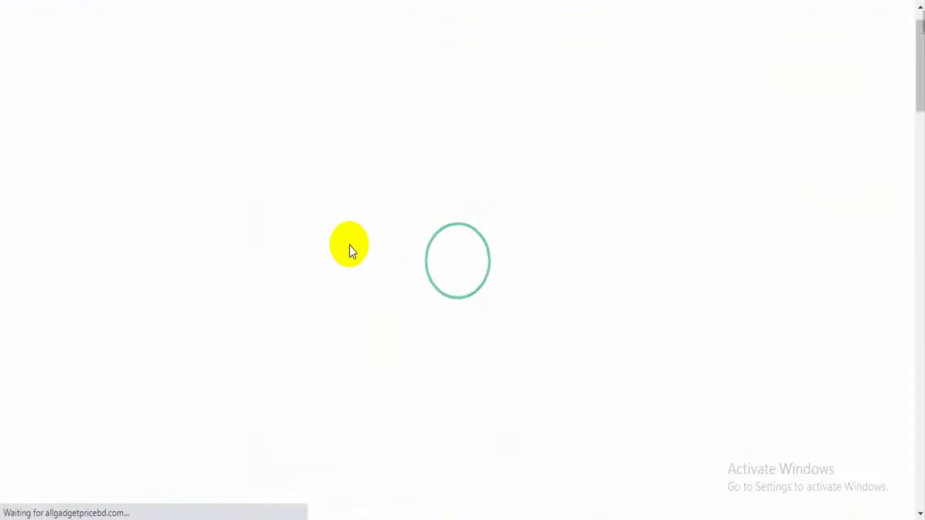
scroll(349, 245, down, 10)
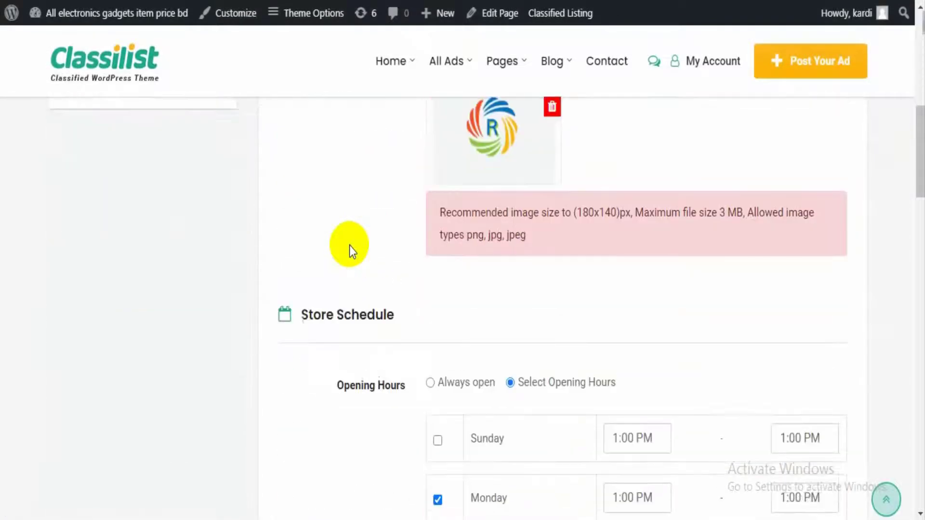
scroll(348, 245, up, 8)
scroll(348, 245, up, 2)
scroll(349, 245, down, 4)
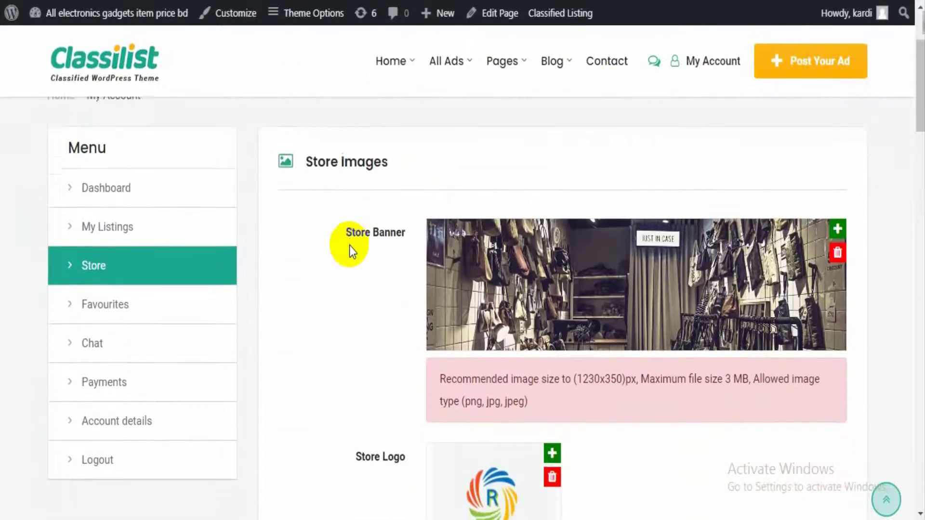
scroll(348, 244, down, 2)
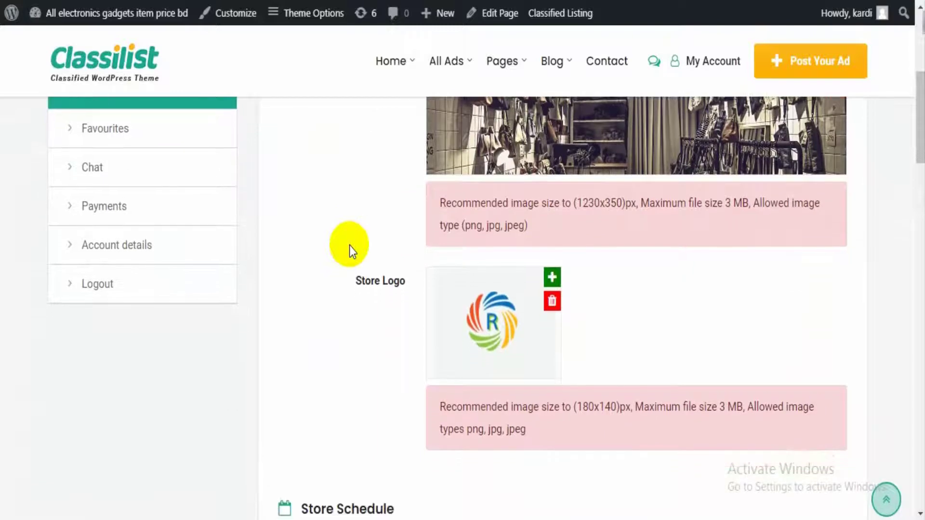
scroll(348, 244, down, 10)
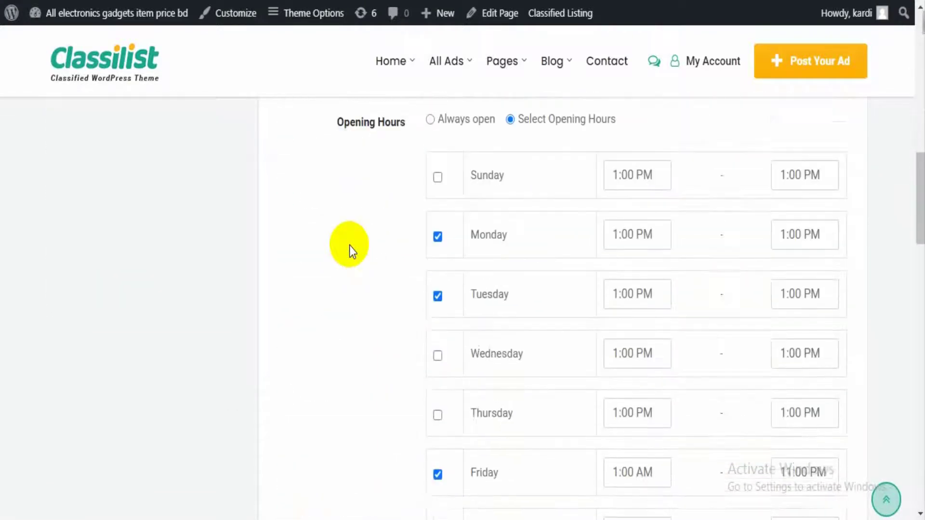
Set the store's opening hours to Always open and go to the store information fields.
scroll(360, 244, up, 3)
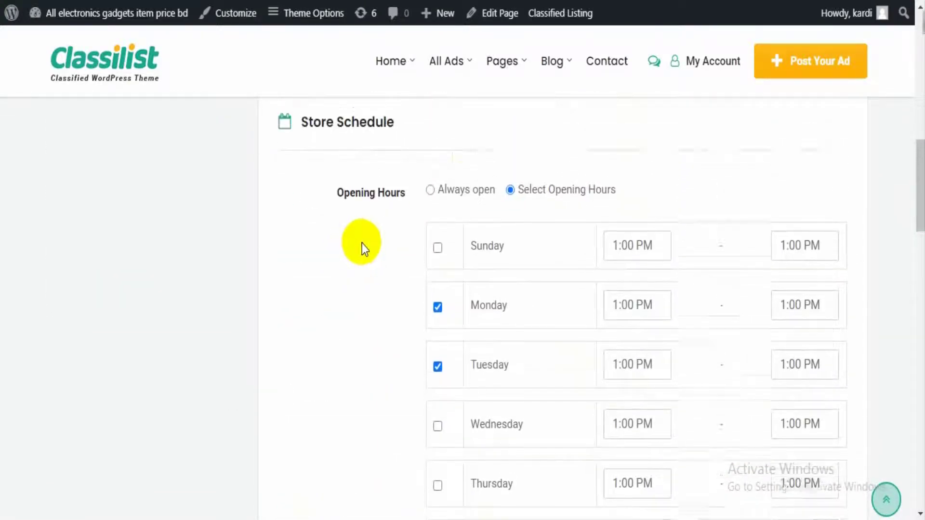
click(451, 205)
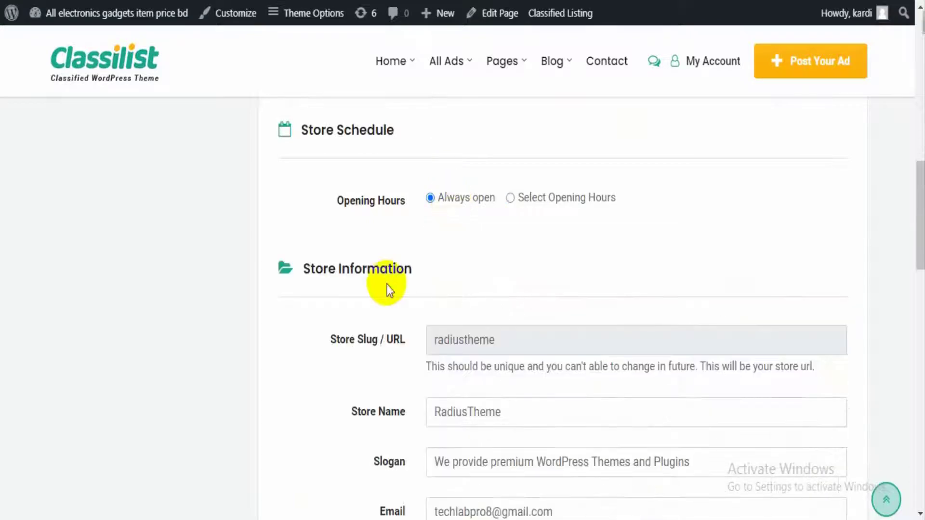
scroll(386, 286, down, 3)
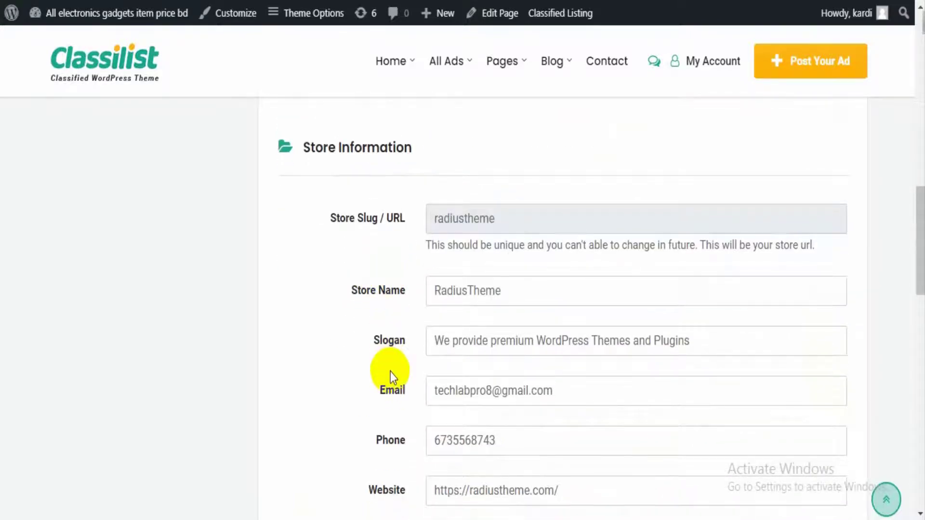
Review the store information fields through to the end of the form, including the contact details and social links.
scroll(390, 371, down, 10)
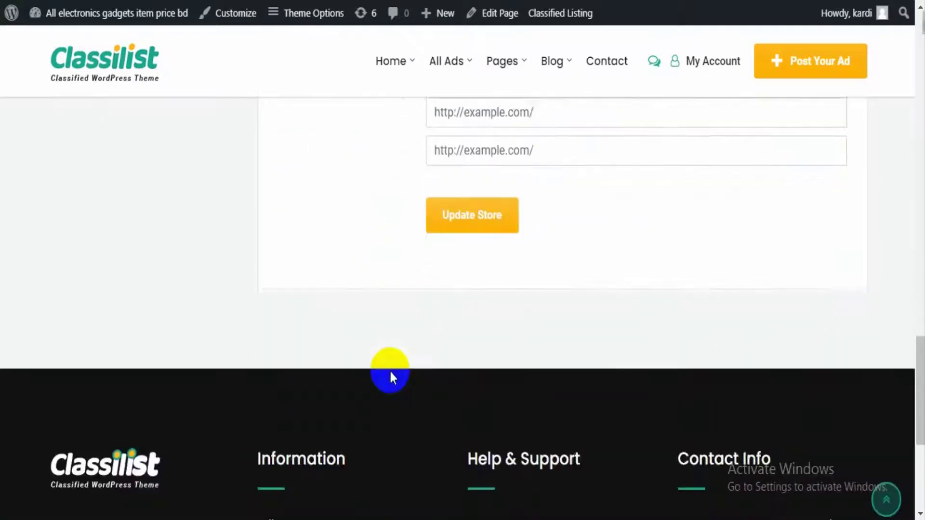
scroll(389, 369, down, 3)
scroll(390, 372, up, 15)
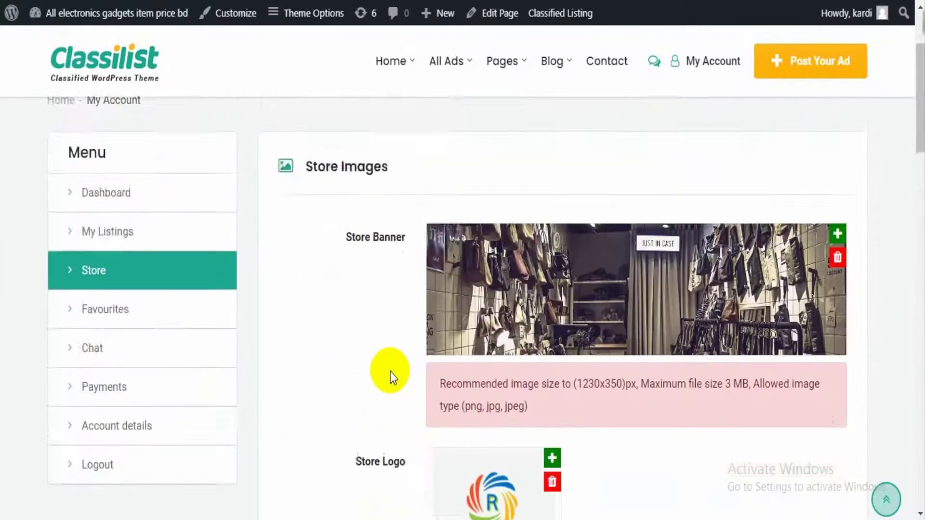
scroll(390, 371, up, 3)
scroll(390, 372, down, 2)
scroll(390, 372, down, 2)
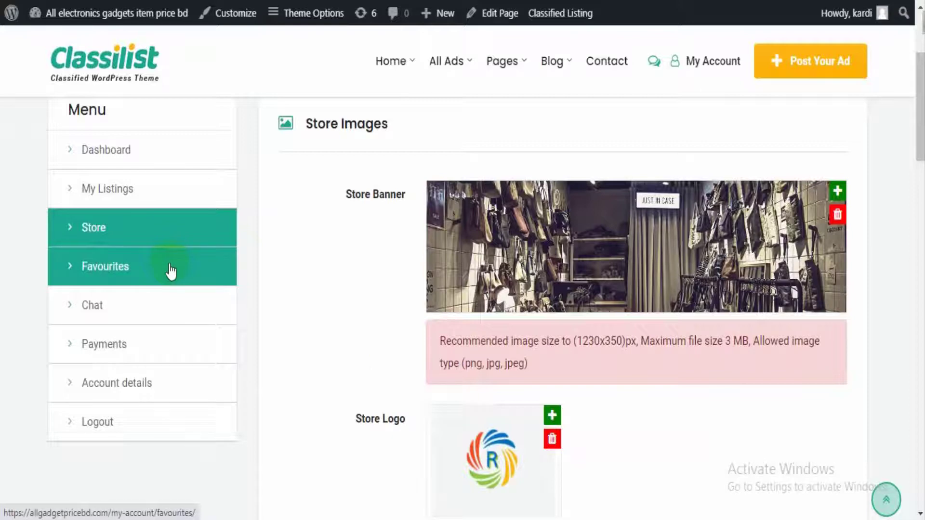
Open the account's Favourites section and its Chat section to check for saved ads and conversations.
click(171, 272)
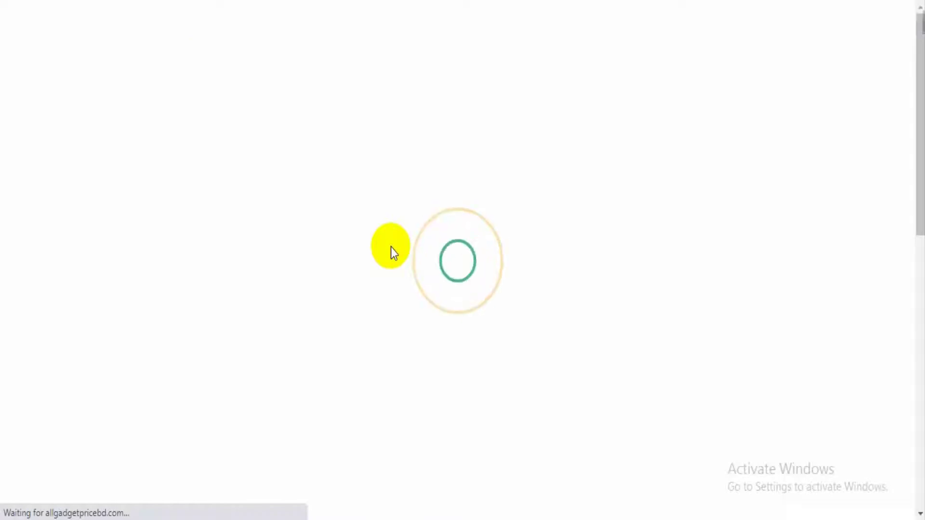
scroll(392, 248, down, 10)
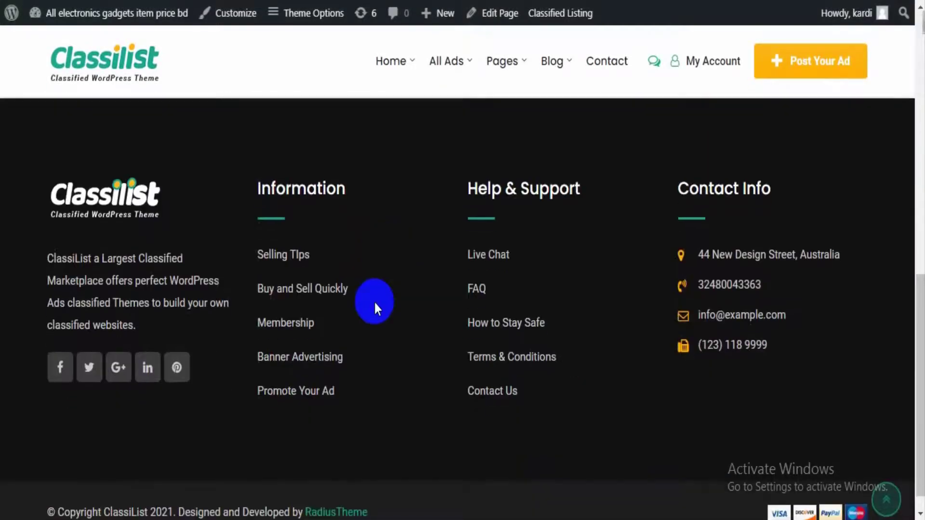
scroll(374, 304, up, 5)
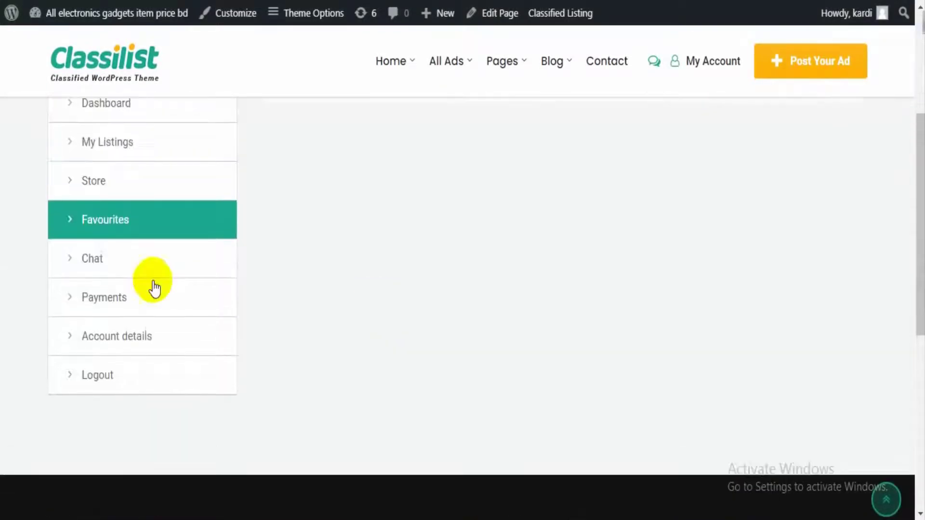
click(125, 271)
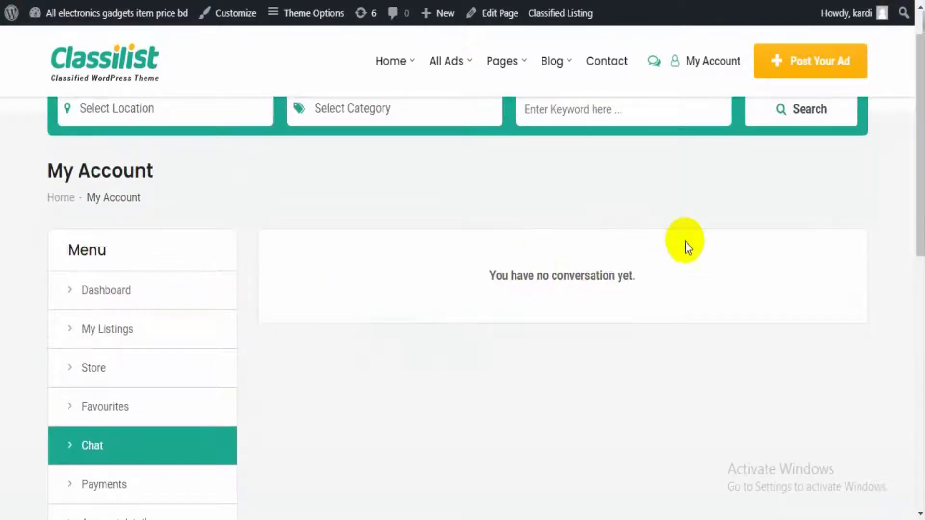
click(650, 70)
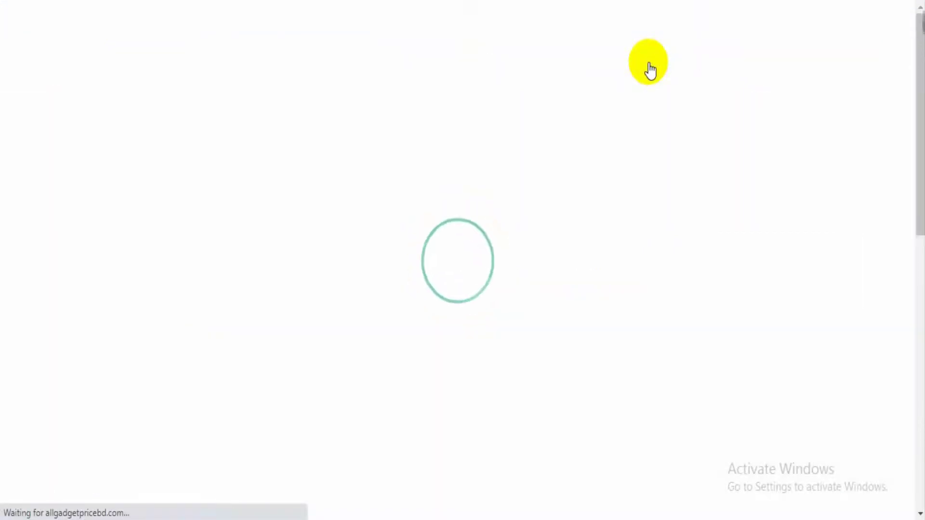
Go through the site's homepage and open it for editing with Elementor in a new tab.
scroll(398, 162, down, 15)
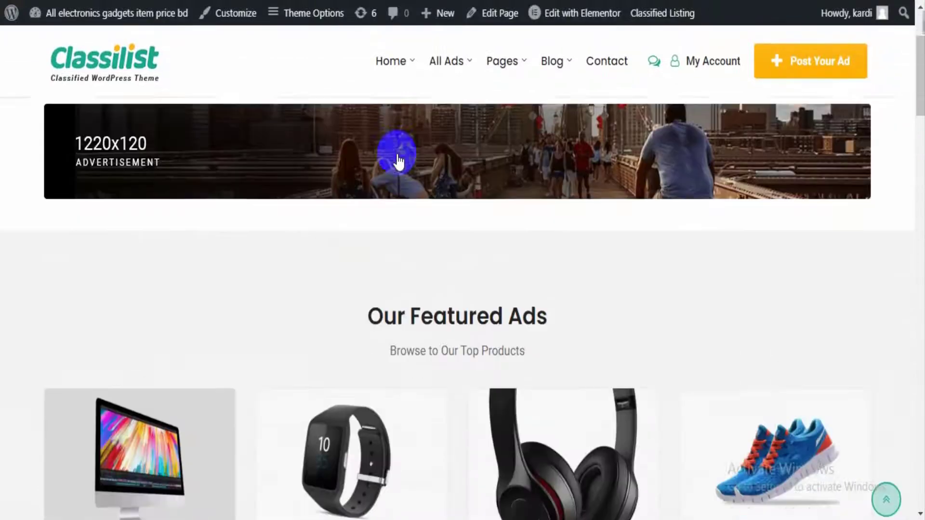
scroll(398, 162, down, 20)
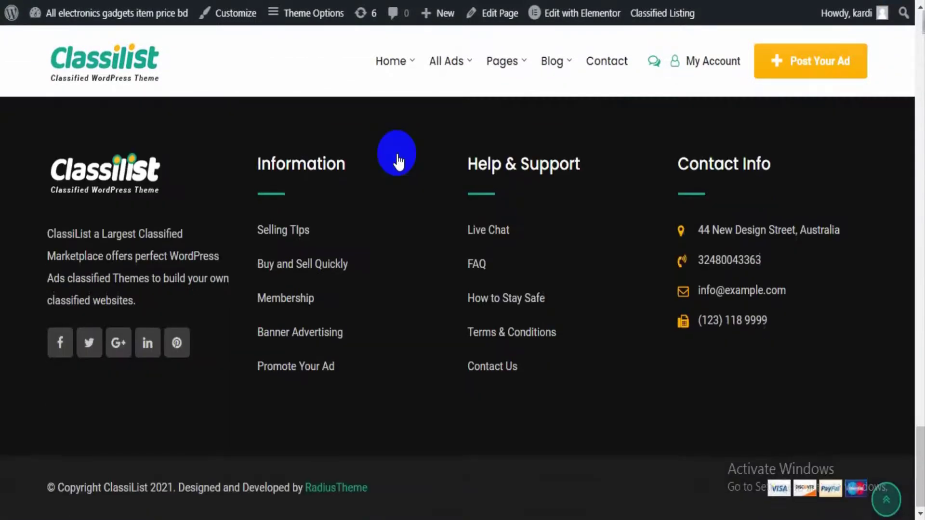
scroll(398, 162, up, 20)
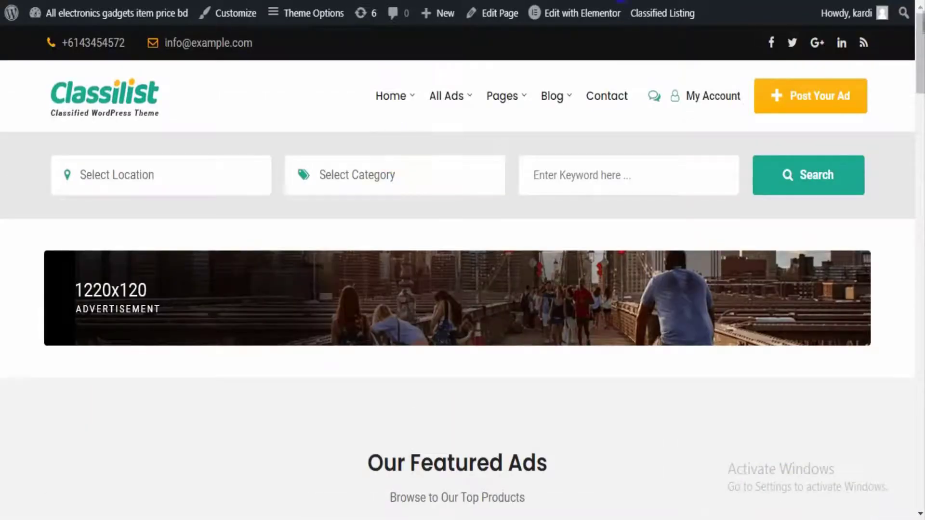
right_click(573, 10)
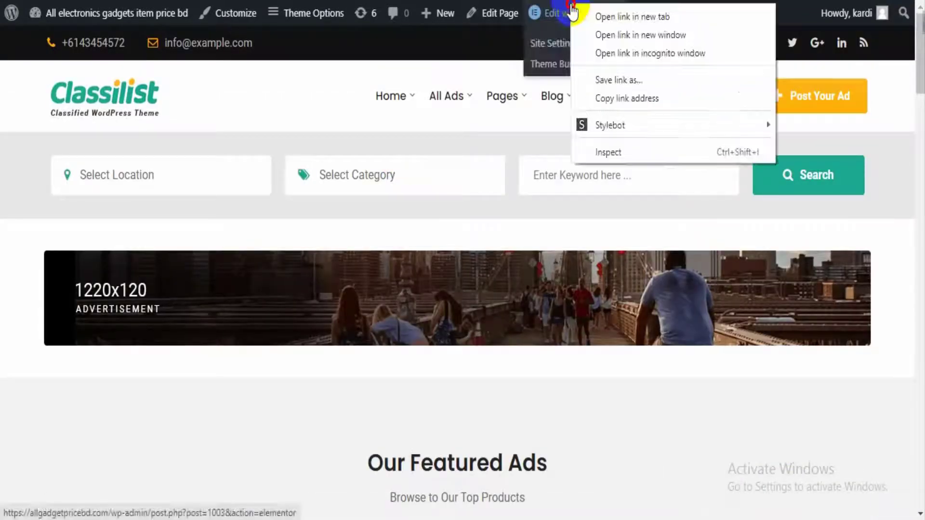
click(600, 17)
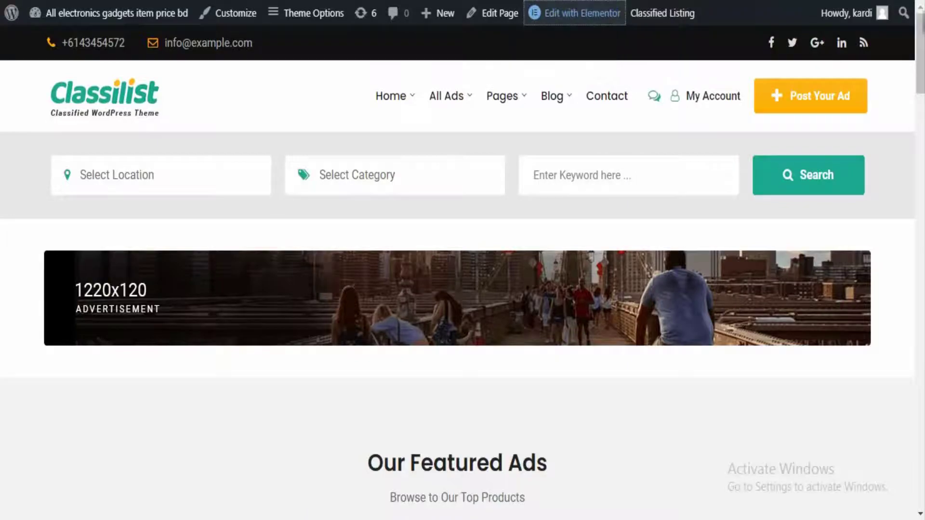
key(ctrl+Tab)
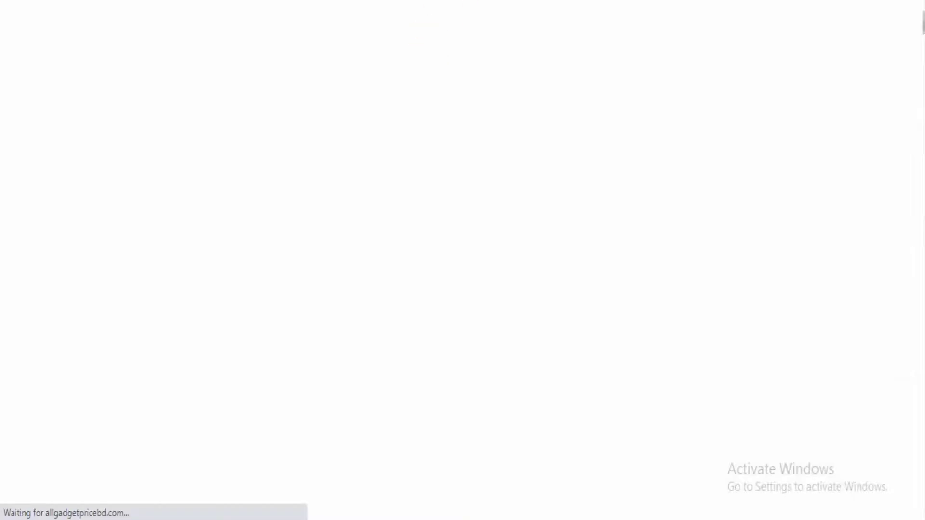
key(ctrl+shift+Tab)
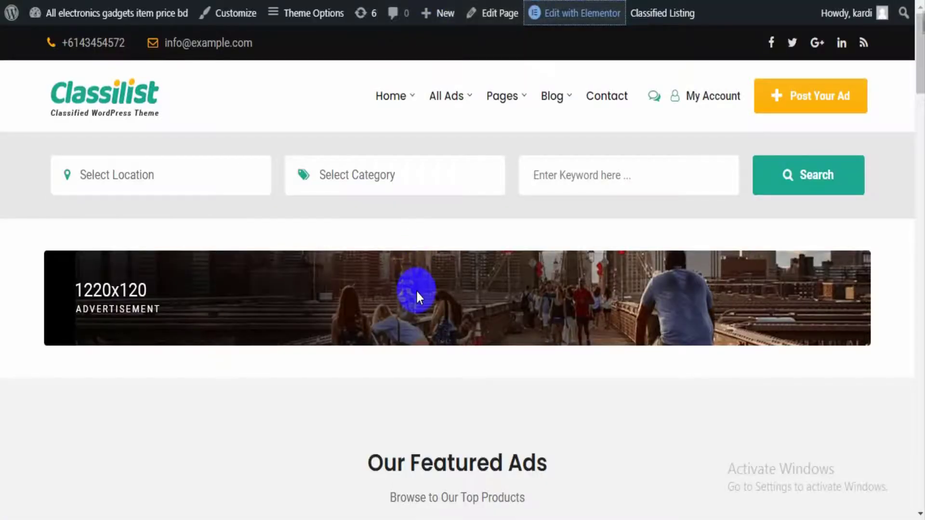
Examine the homepage's sections, including featured ads, top categories, the post-your-ad banner and the selling steps.
scroll(416, 290, down, 15)
scroll(416, 291, down, 7)
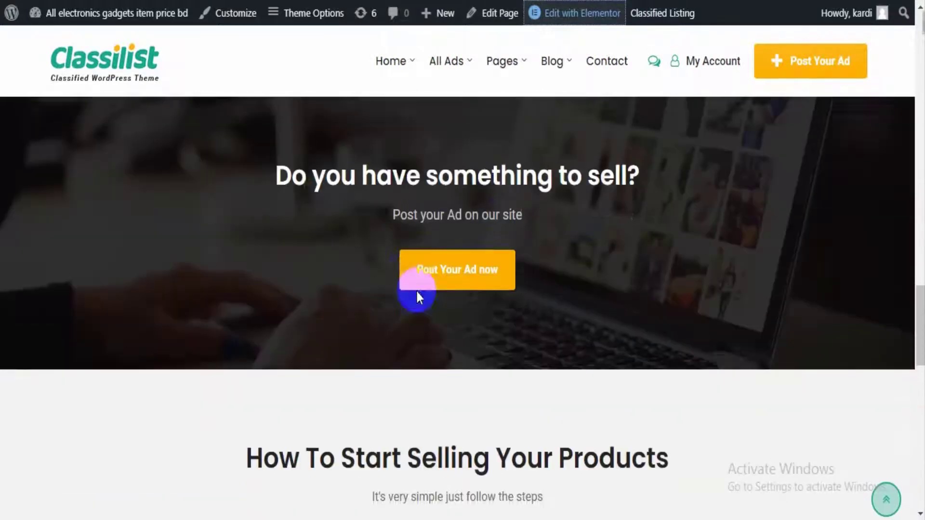
scroll(416, 291, up, 7)
scroll(398, 347, up, 6)
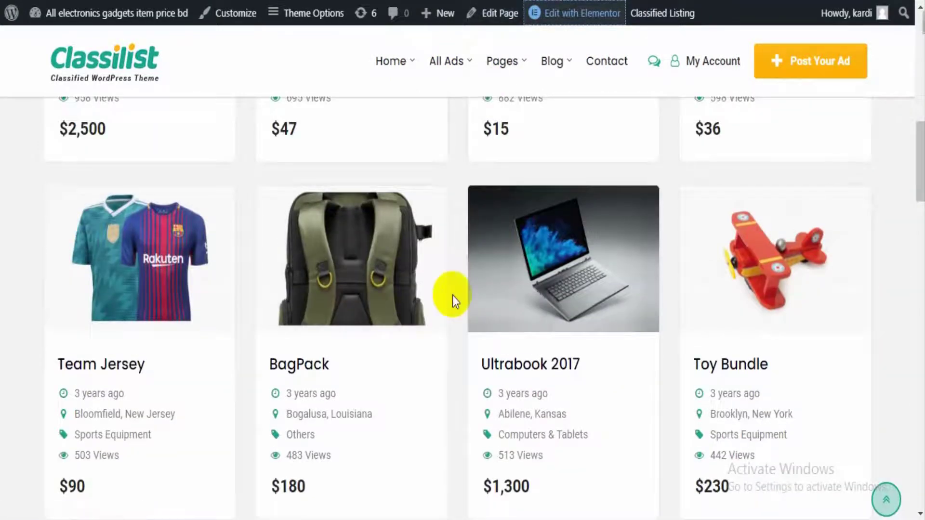
scroll(452, 296, up, 10)
scroll(452, 296, up, 3)
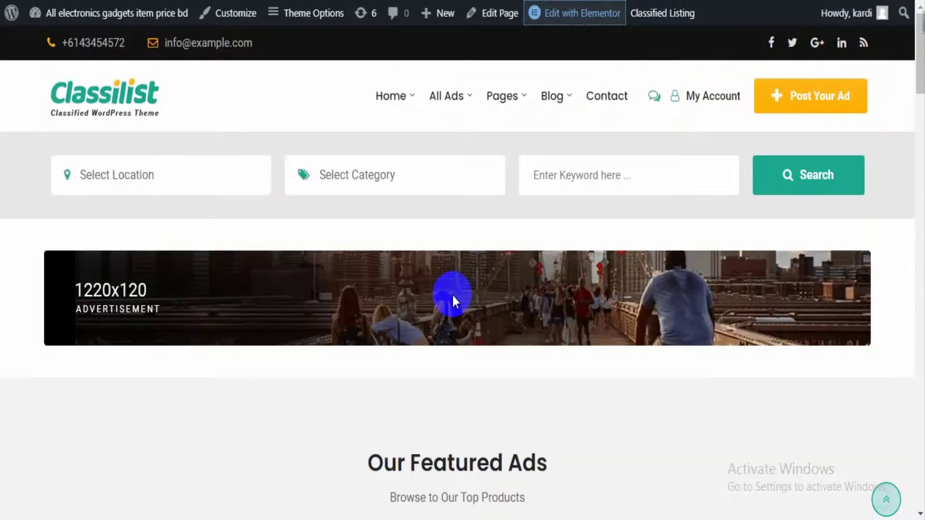
scroll(452, 296, down, 6)
scroll(452, 295, down, 15)
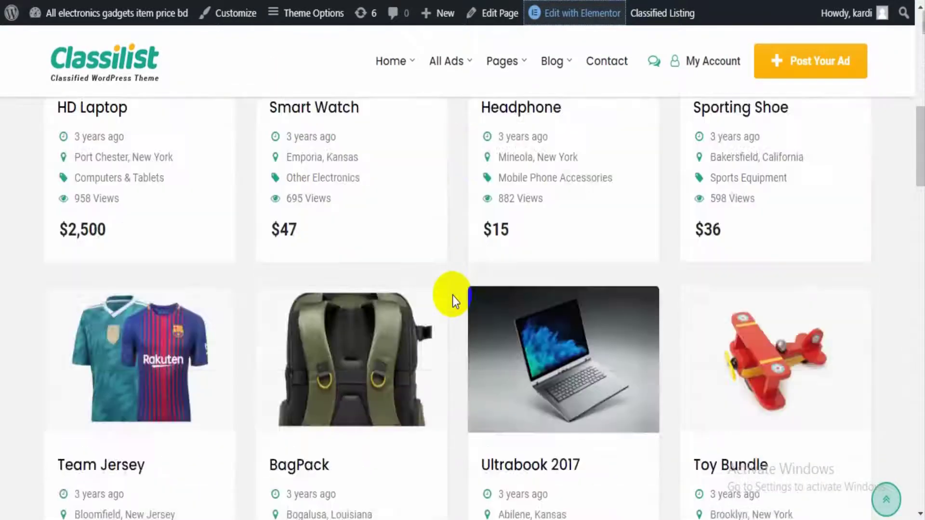
scroll(453, 295, up, 15)
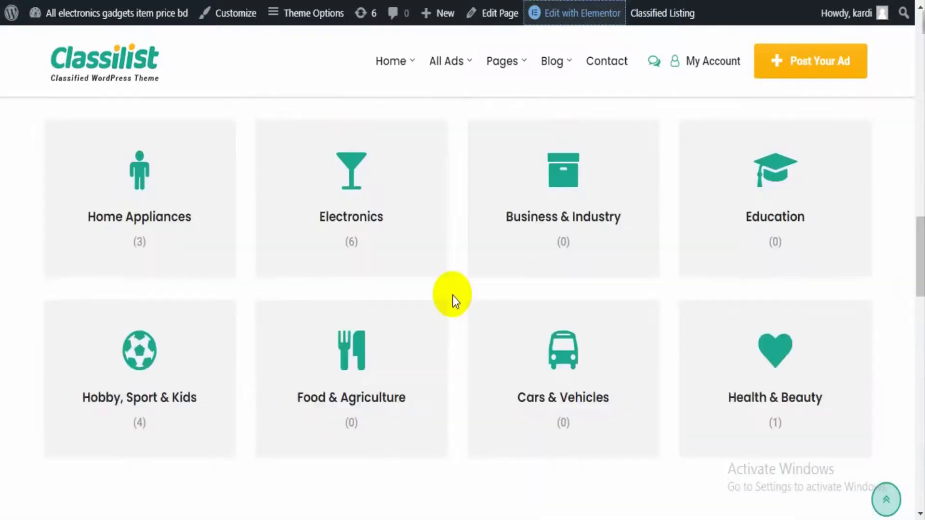
scroll(452, 296, down, 5)
scroll(452, 296, down, 7)
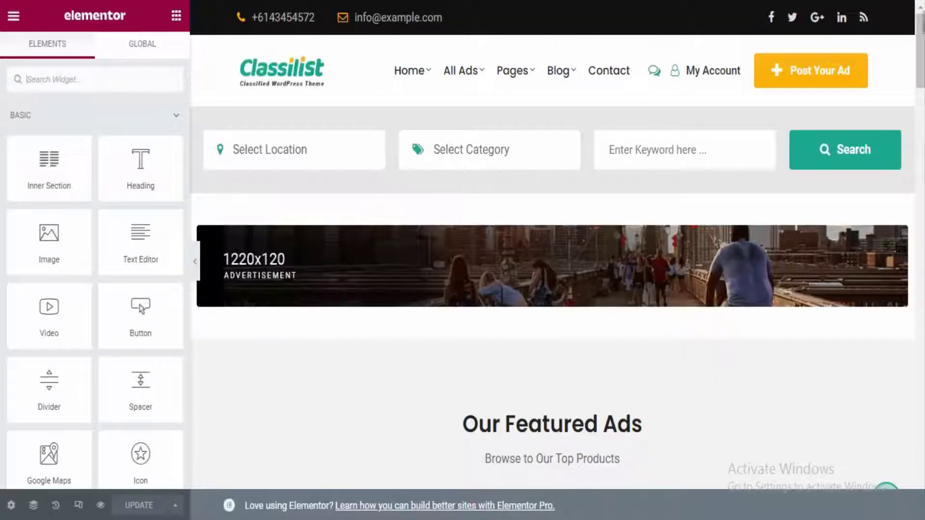
In the Elementor editor, select the 1220x120 advertisement banner to view its image settings.
scroll(302, 347, down, 1)
click(385, 206)
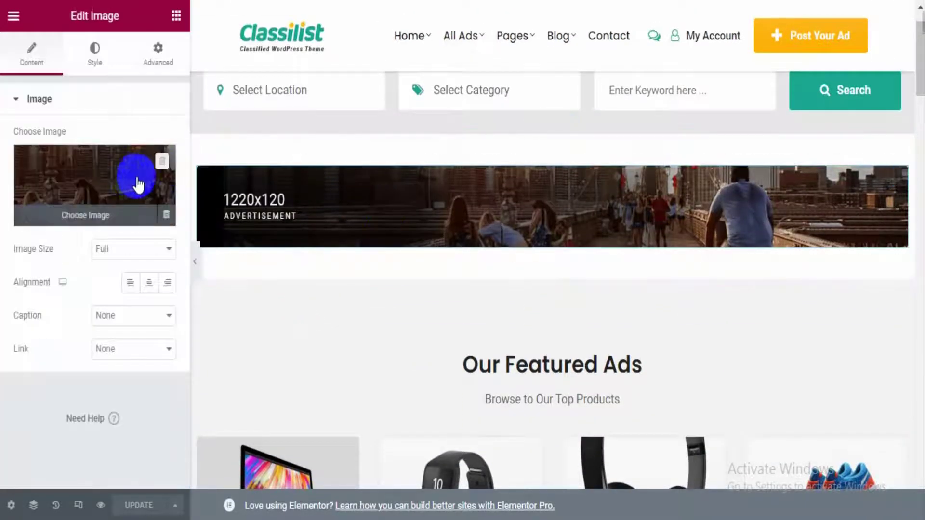
scroll(437, 166, up, 2)
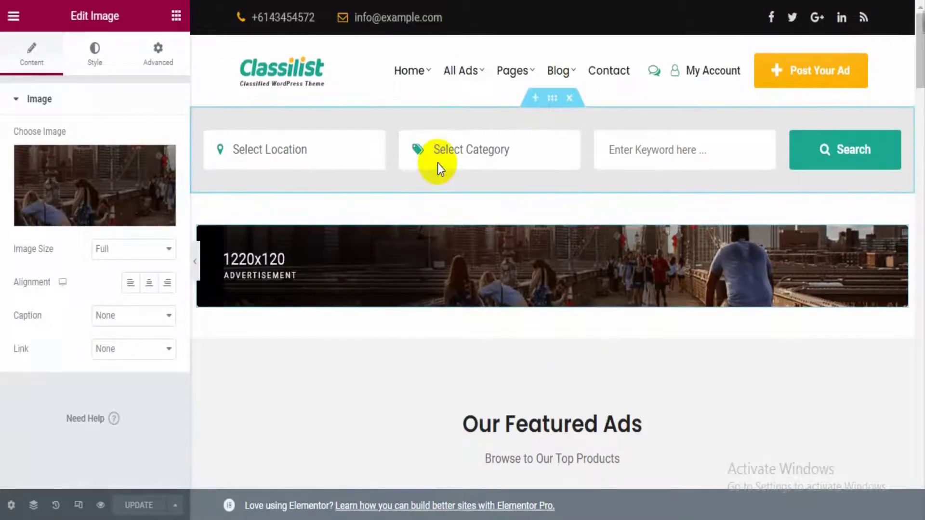
Look over the header navigation and homepage sections in the editor, down to the empty area below Download Our App.
mouse_move(462, 71)
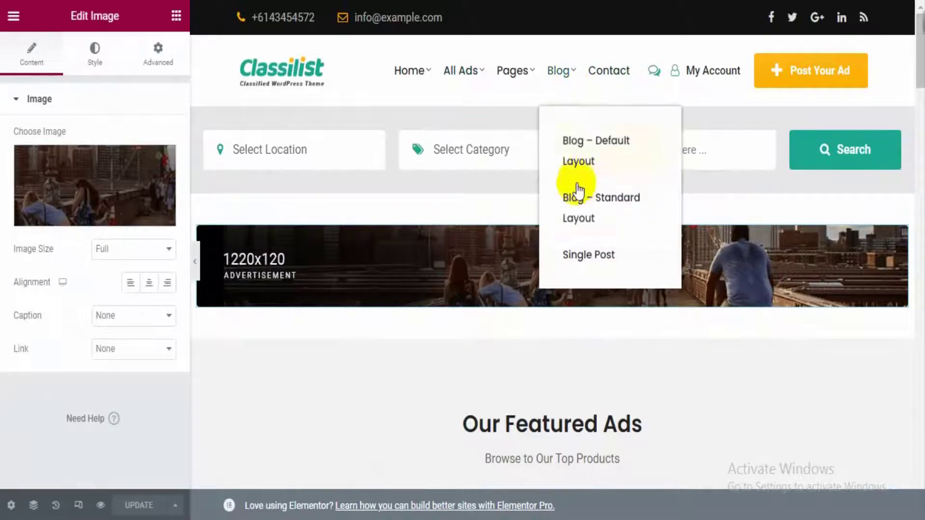
scroll(484, 376, down, 3)
scroll(484, 375, down, 10)
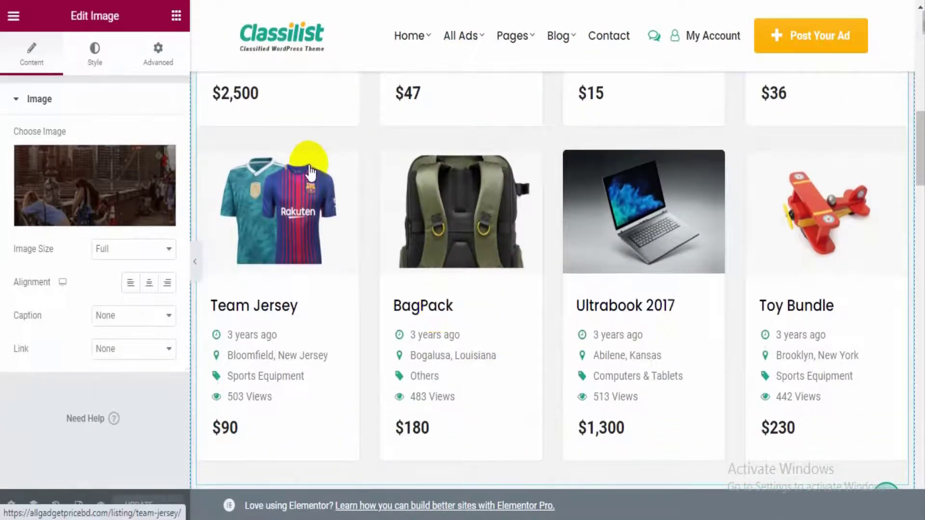
scroll(309, 160, up, 1)
scroll(310, 169, down, 7)
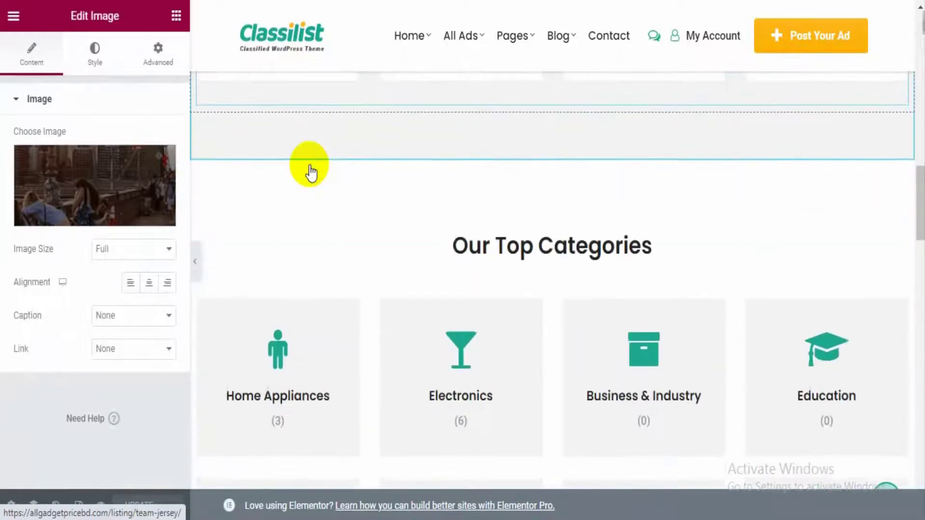
scroll(311, 171, down, 4)
scroll(309, 168, down, 15)
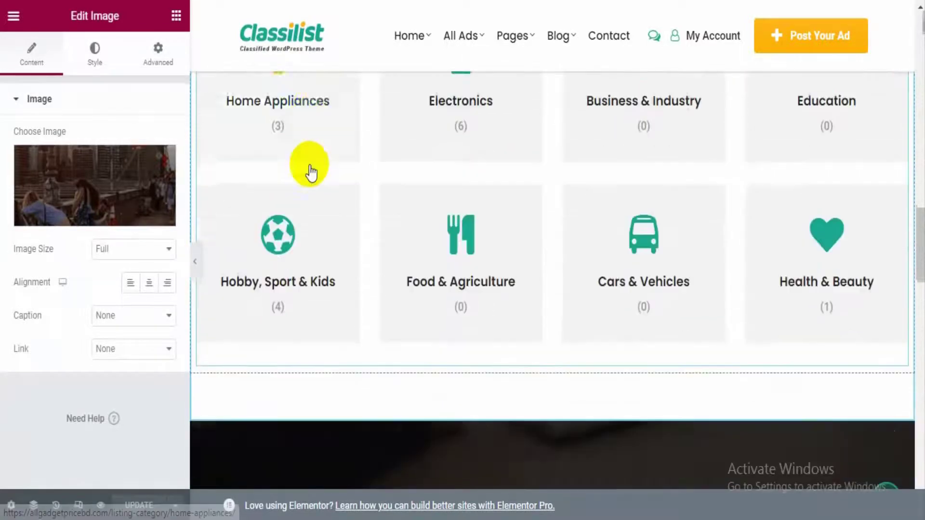
scroll(309, 169, down, 5)
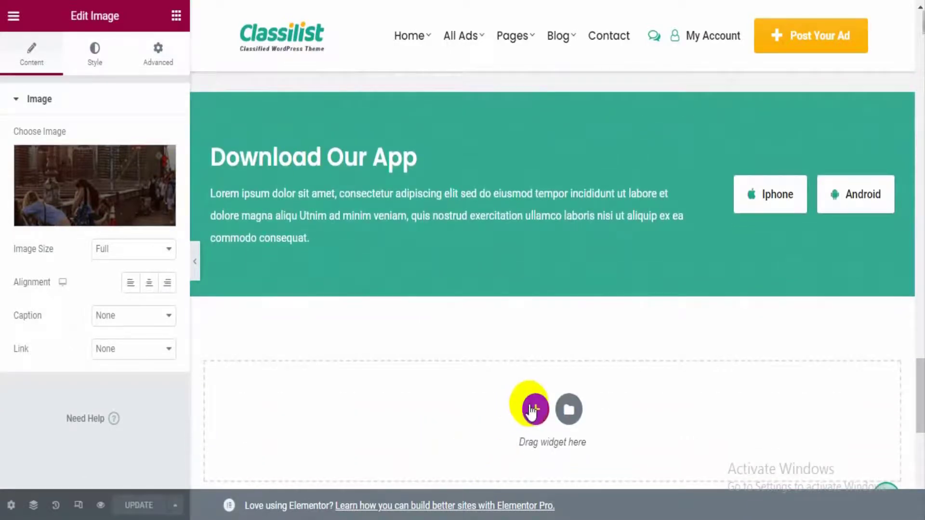
Add a single-column section below the Download Our App banner and bring up the available widgets.
click(533, 410)
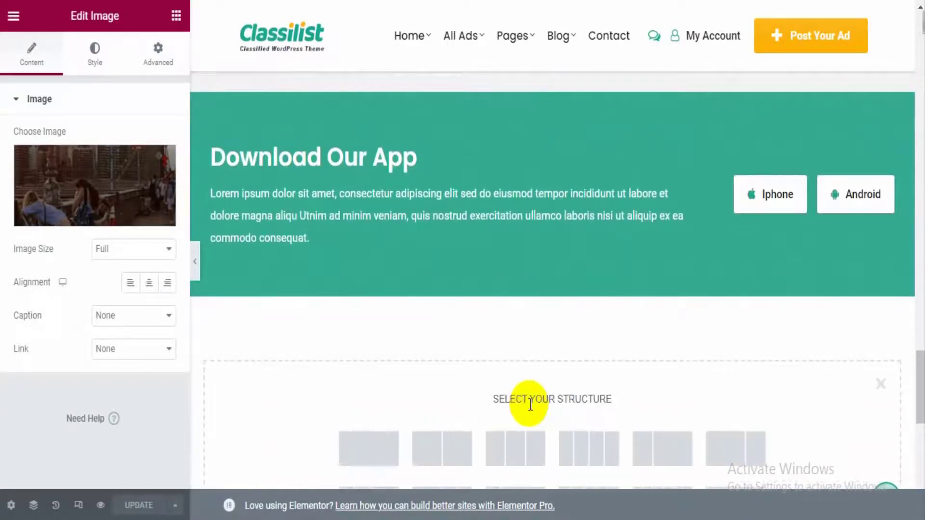
click(380, 441)
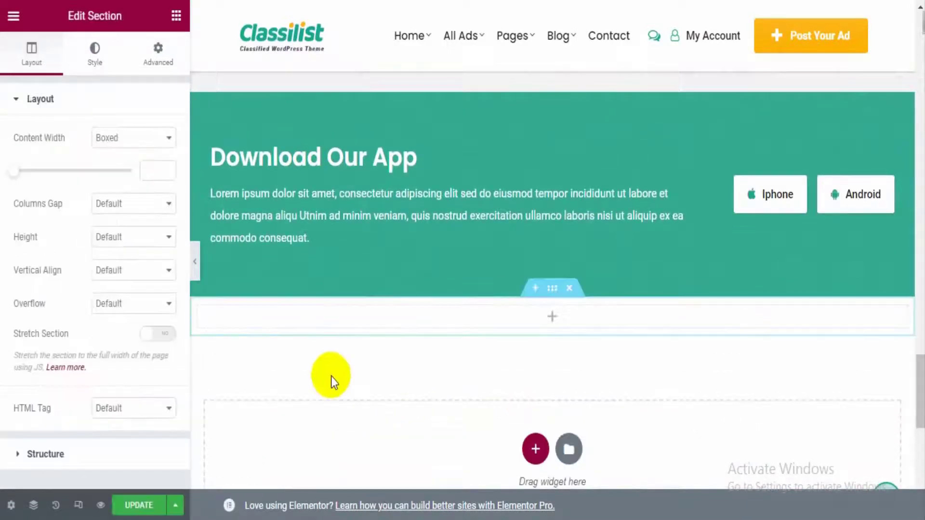
click(176, 16)
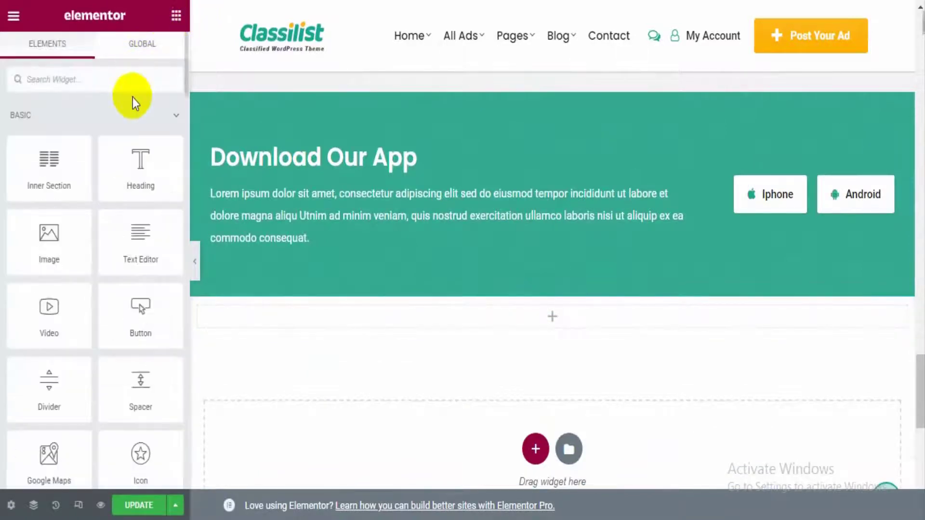
Place the RadiusTheme Listing Grid widget in the empty section below the Download Our App banner.
scroll(132, 99, down, 10)
scroll(134, 103, down, 15)
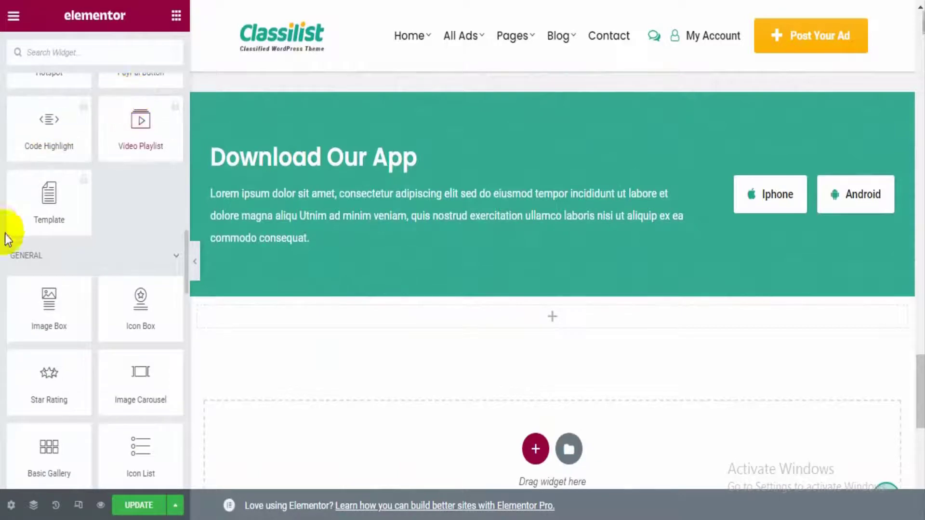
scroll(82, 310, down, 11)
scroll(81, 330, down, 10)
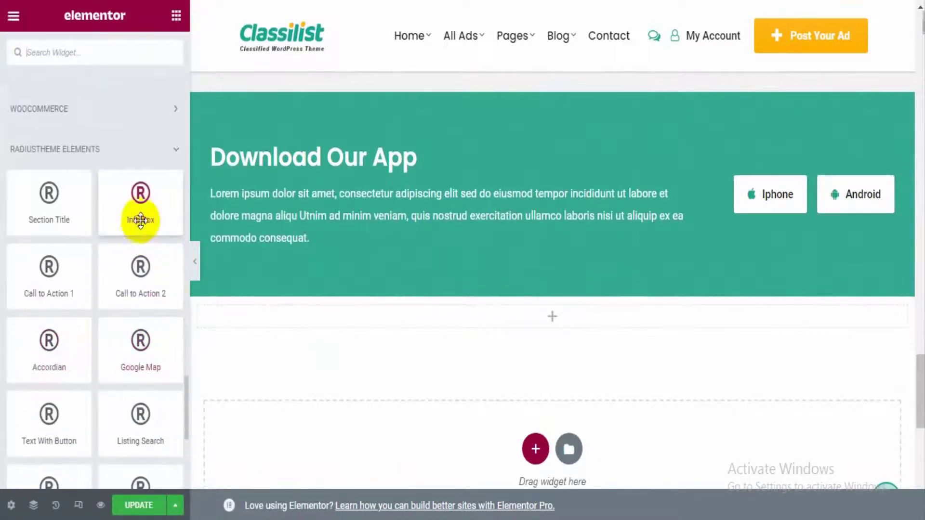
drag(138, 218, 339, 331)
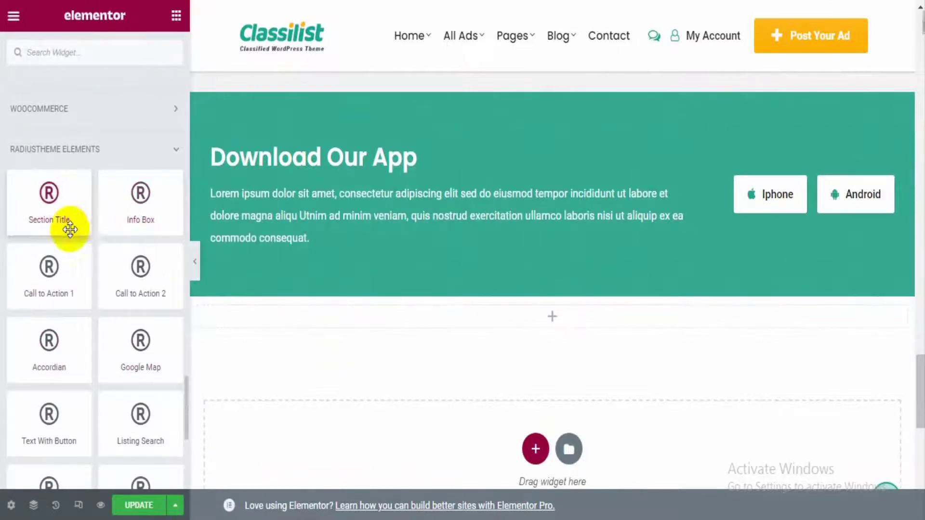
scroll(139, 291, down, 2)
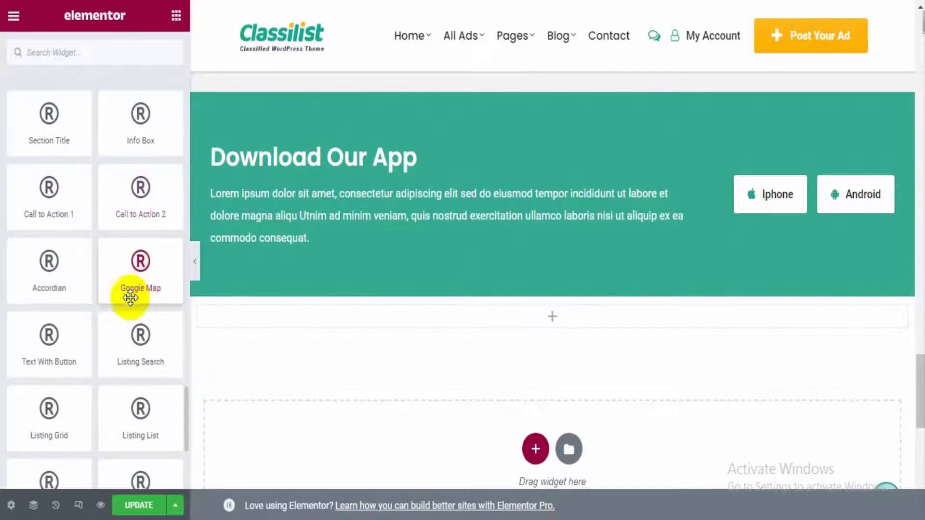
scroll(42, 299, down, 4)
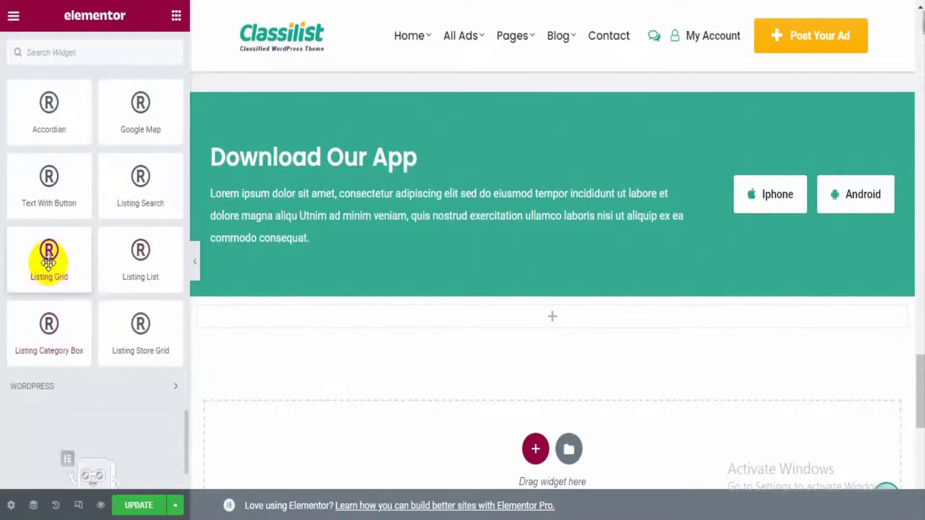
drag(46, 252, 361, 313)
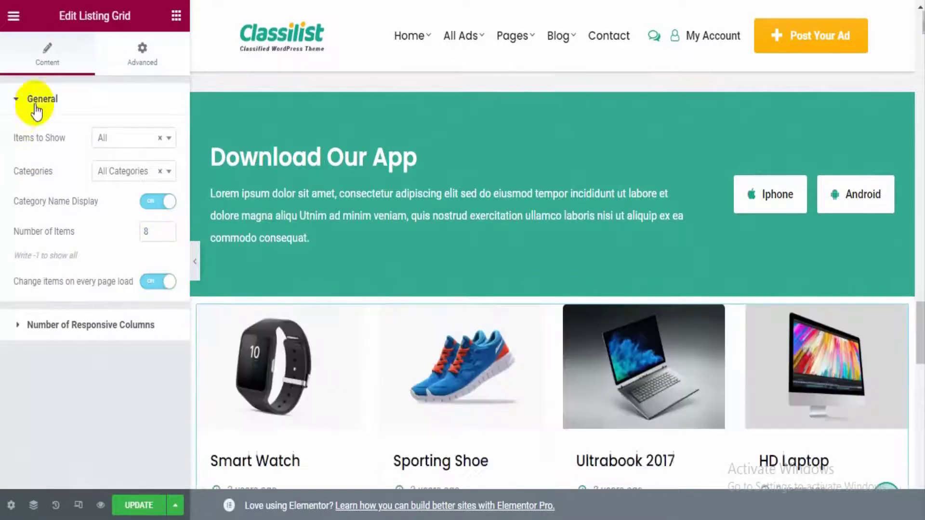
Look over the placed listing grid and set its Items to Show option to Featured.
scroll(346, 398, down, 10)
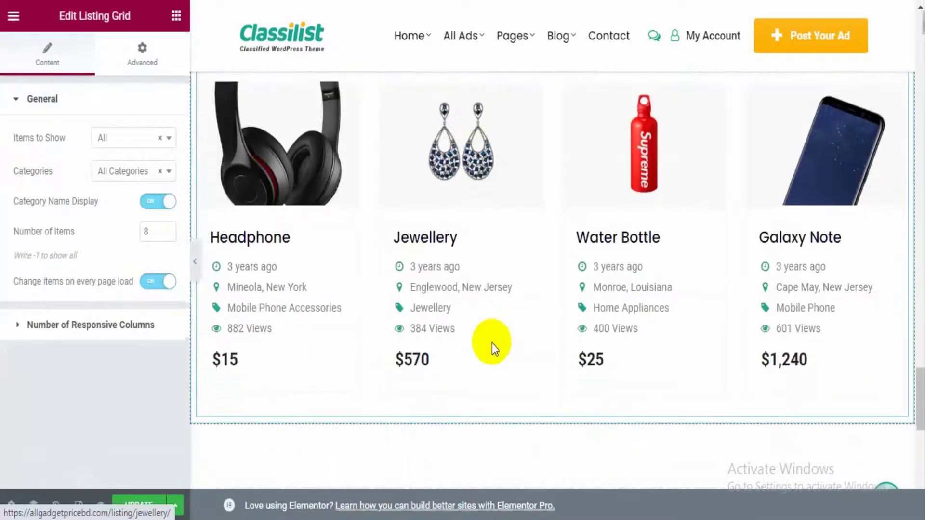
scroll(473, 340, up, 4)
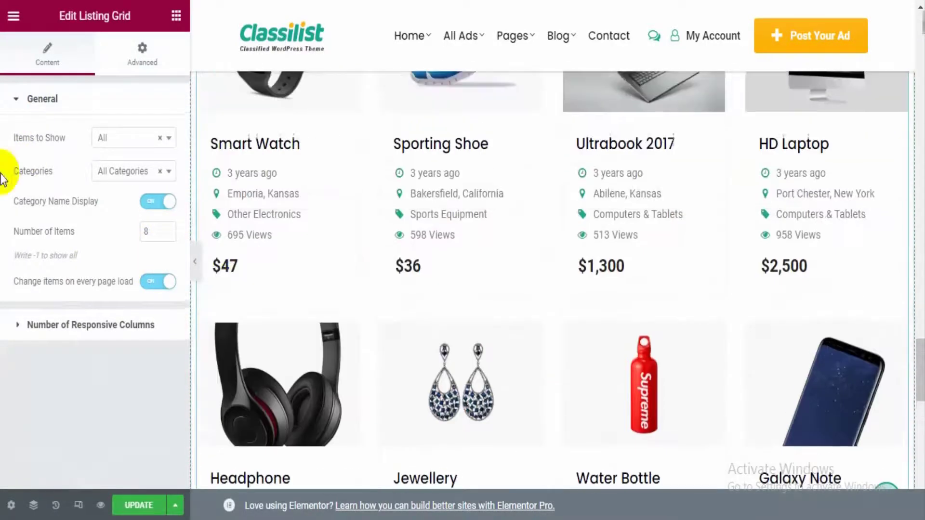
click(113, 139)
click(114, 202)
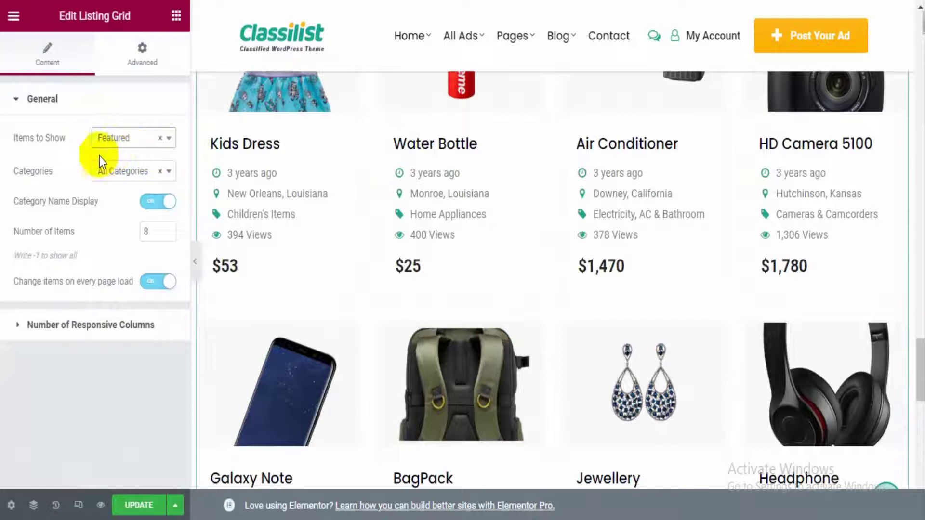
Check the listing grid's category choices and its number of responsive columns for desktops, tablets and phones.
click(120, 169)
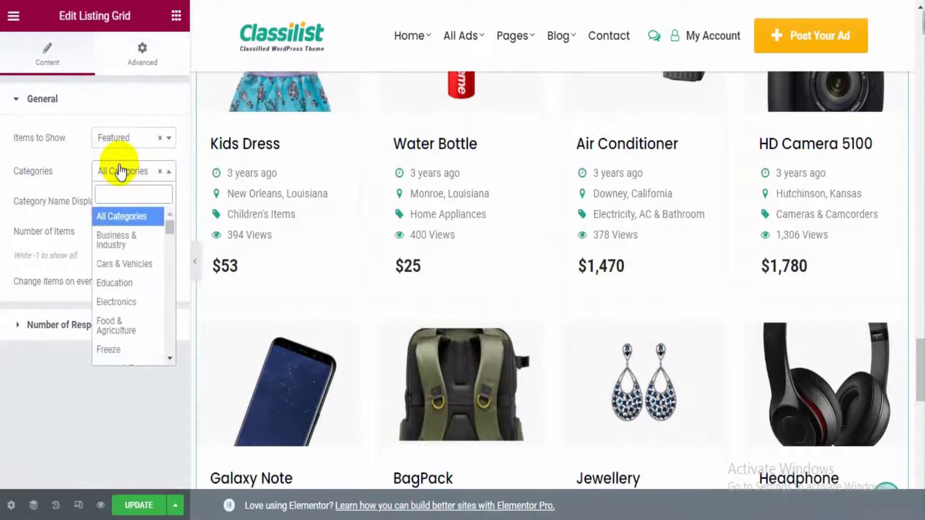
click(71, 170)
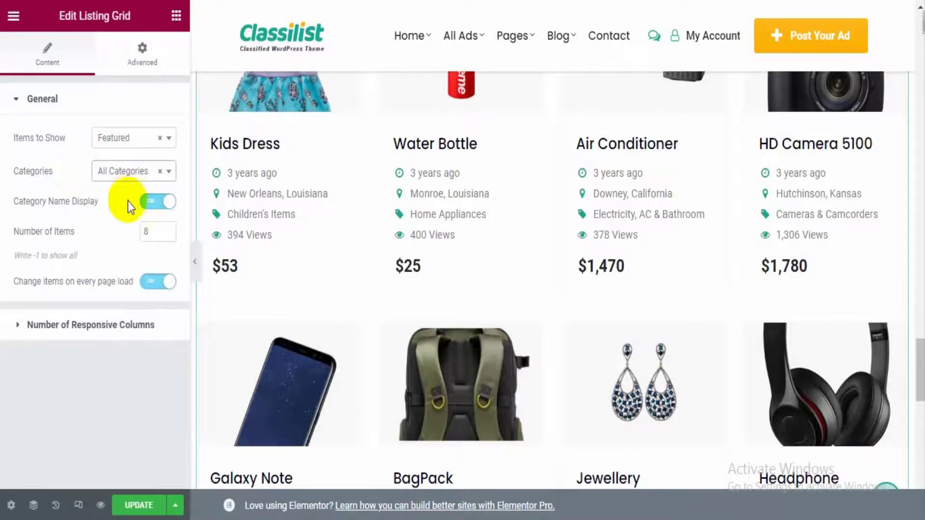
click(79, 328)
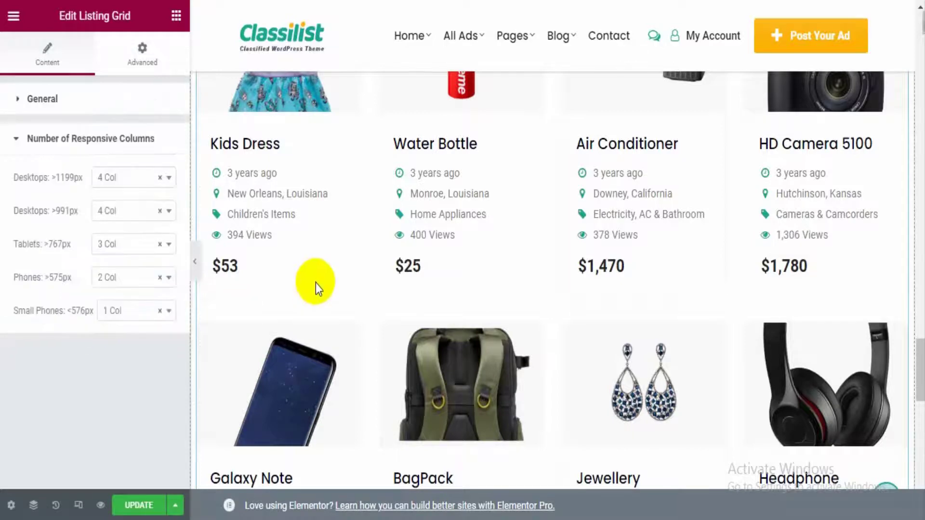
scroll(316, 284, down, 3)
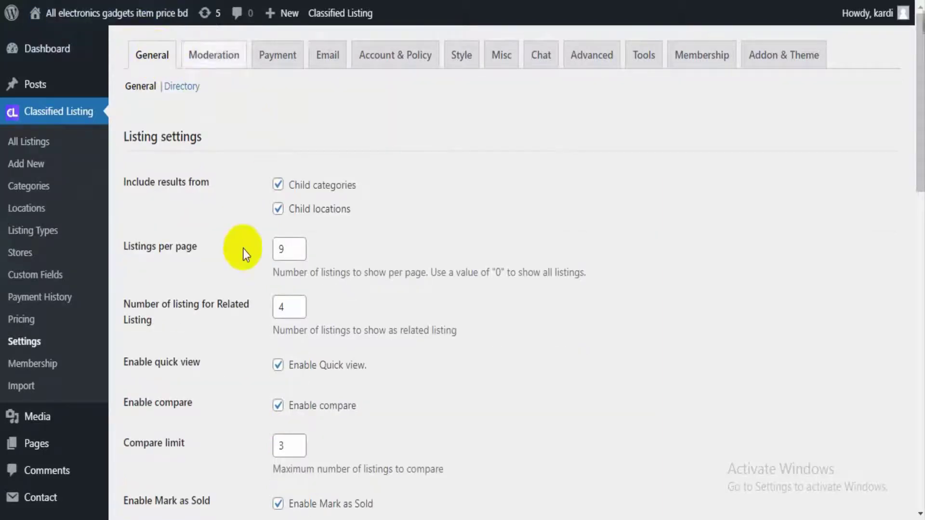
Review the Classified Listing plugin's General settings, covering listing, location and currency options.
scroll(242, 249, down, 3)
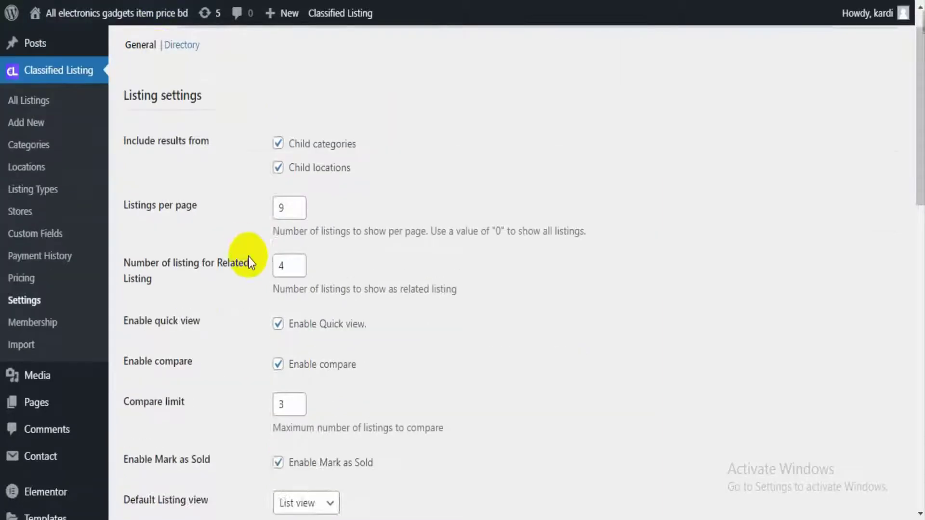
scroll(320, 231, up, 3)
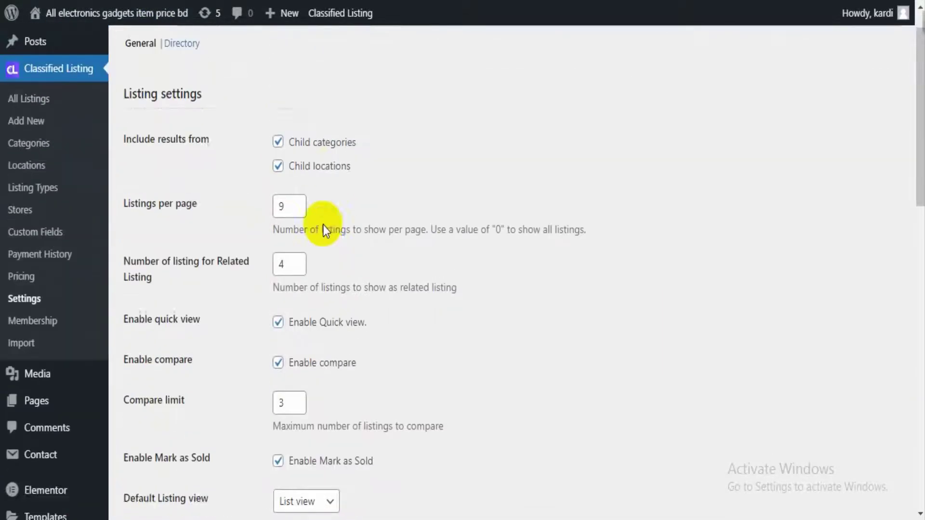
scroll(331, 215, down, 7)
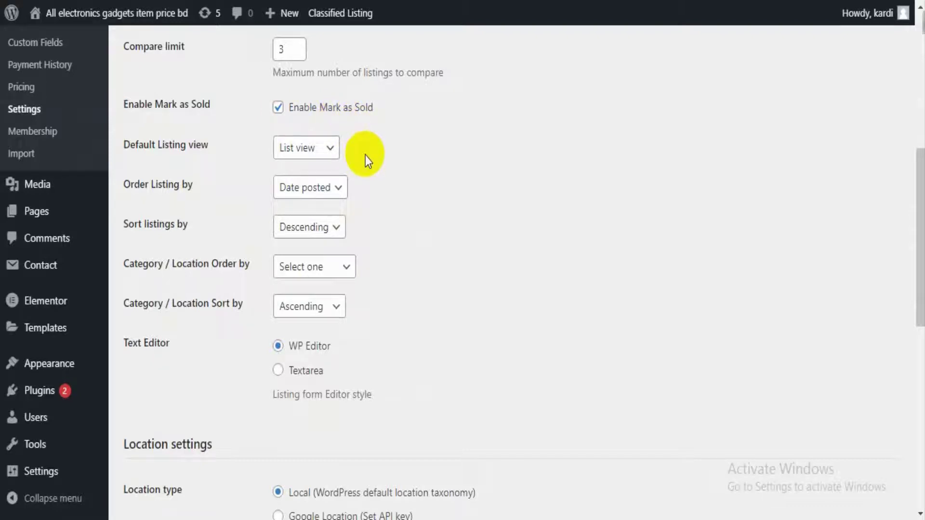
scroll(365, 155, down, 5)
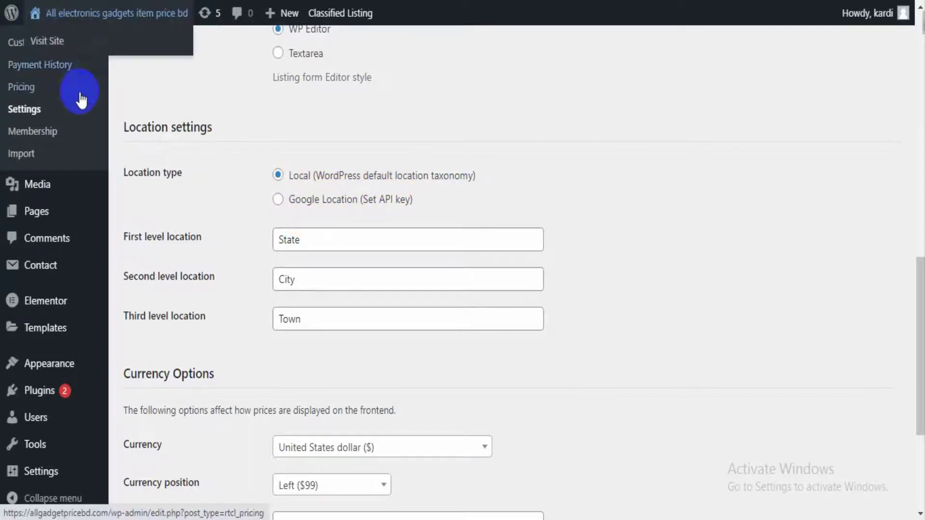
scroll(284, 337, down, 3)
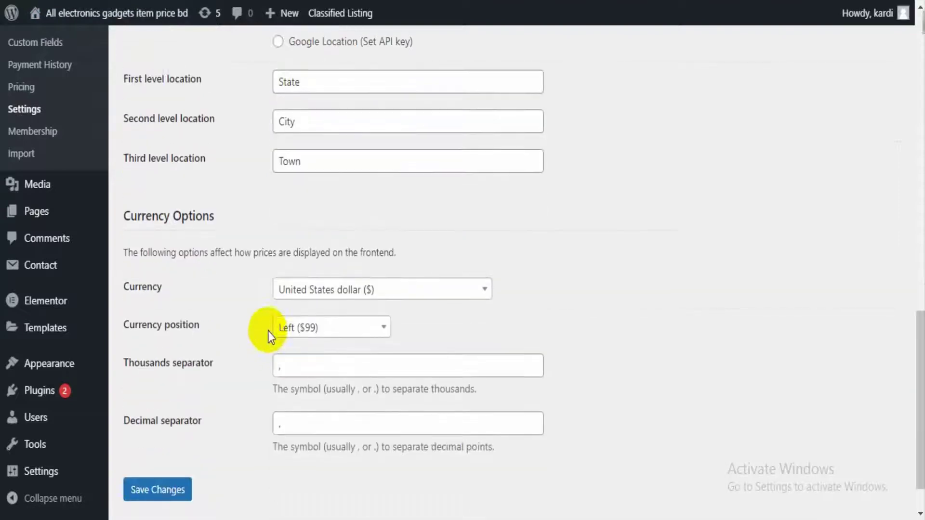
scroll(250, 337, up, 15)
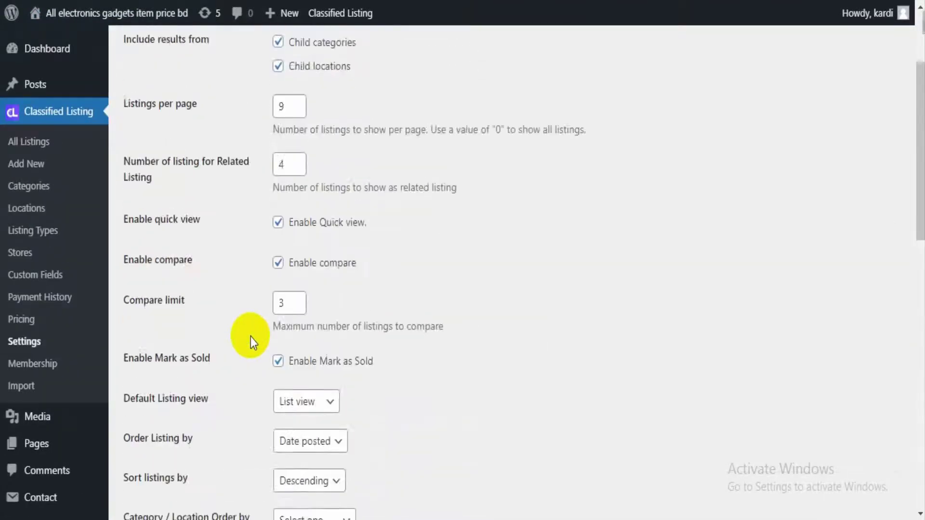
Examine the Moderation settings, from listing duration and label texts through listing display options to the form and redirect options.
click(211, 56)
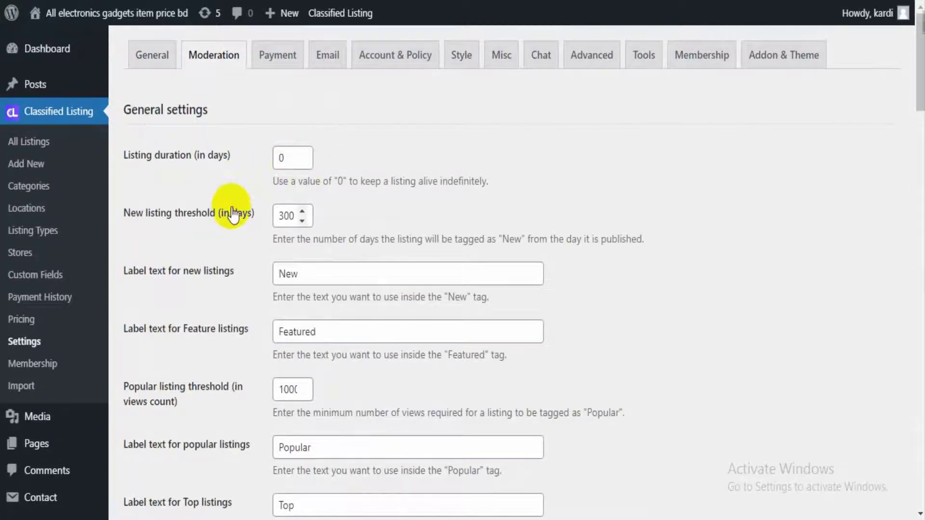
scroll(233, 210, down, 2)
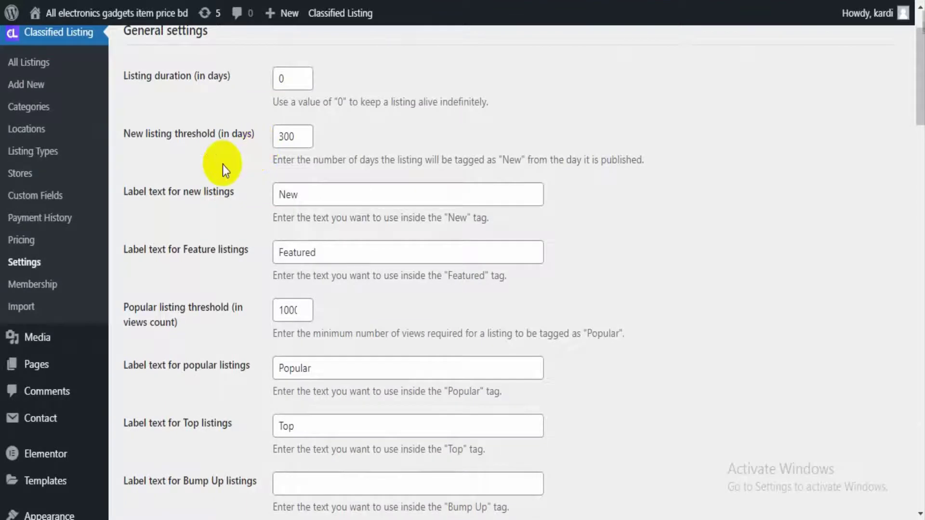
scroll(222, 165, down, 2)
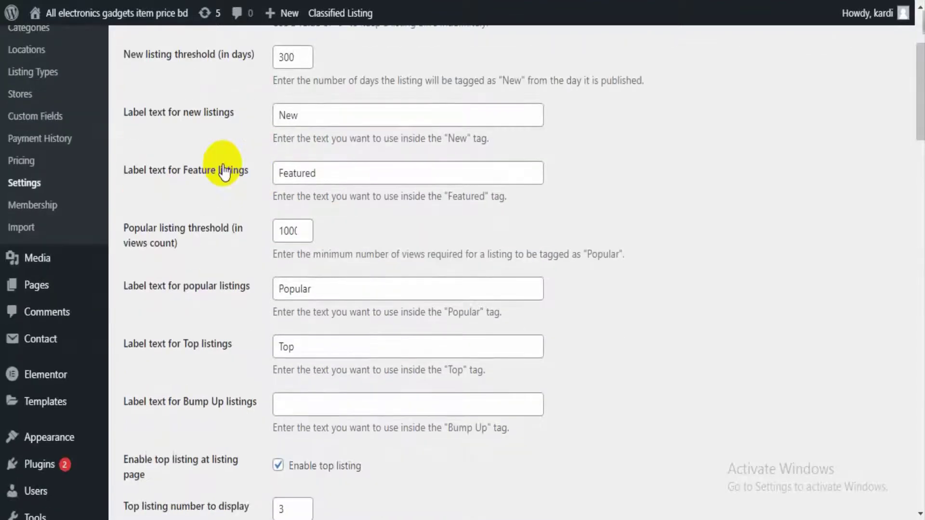
scroll(222, 165, down, 3)
scroll(222, 165, down, 3)
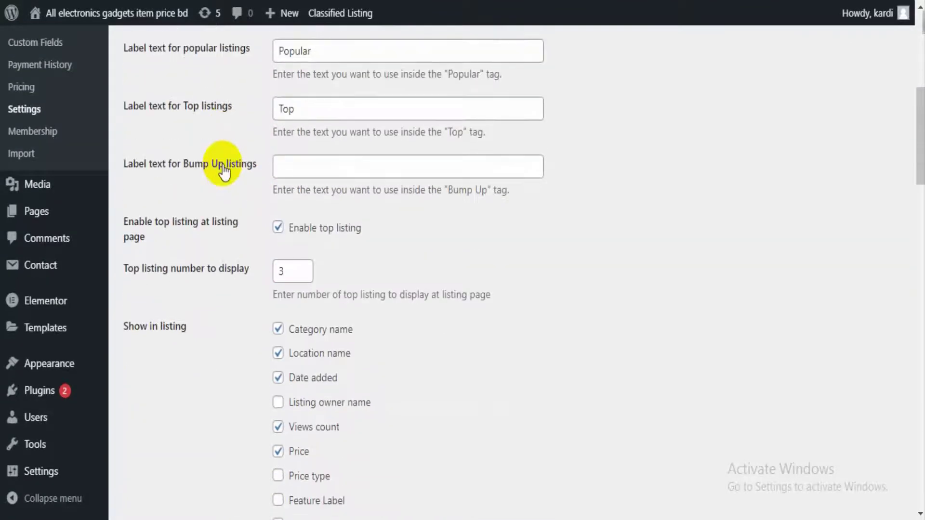
scroll(223, 165, down, 6)
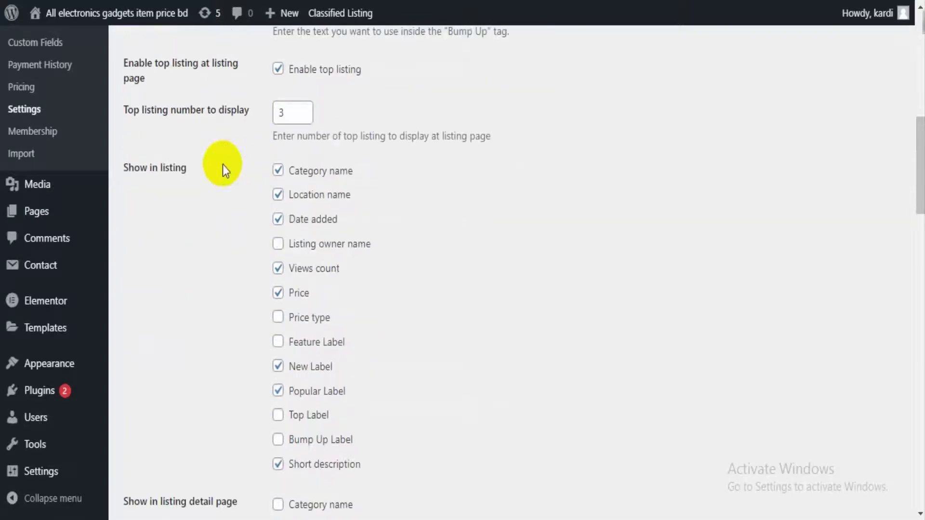
scroll(222, 165, down, 14)
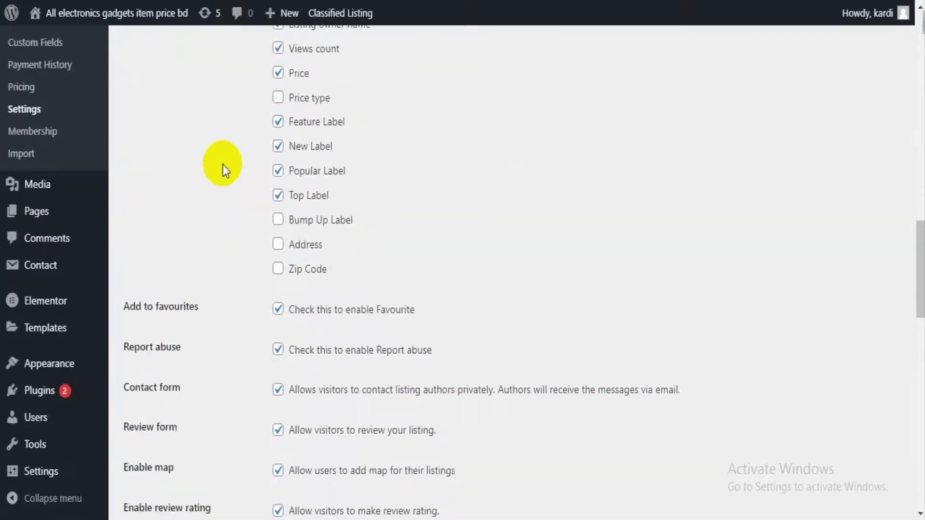
scroll(223, 164, down, 4)
scroll(223, 165, down, 8)
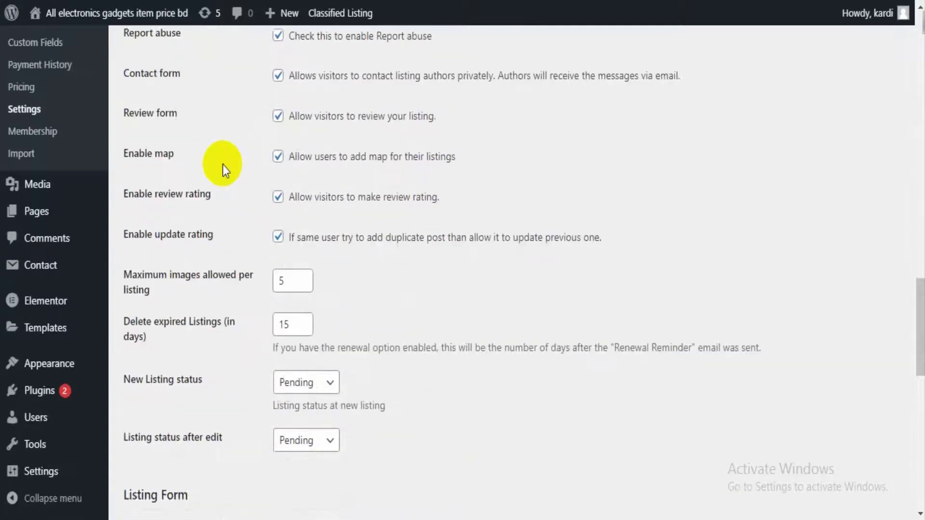
scroll(222, 165, down, 12)
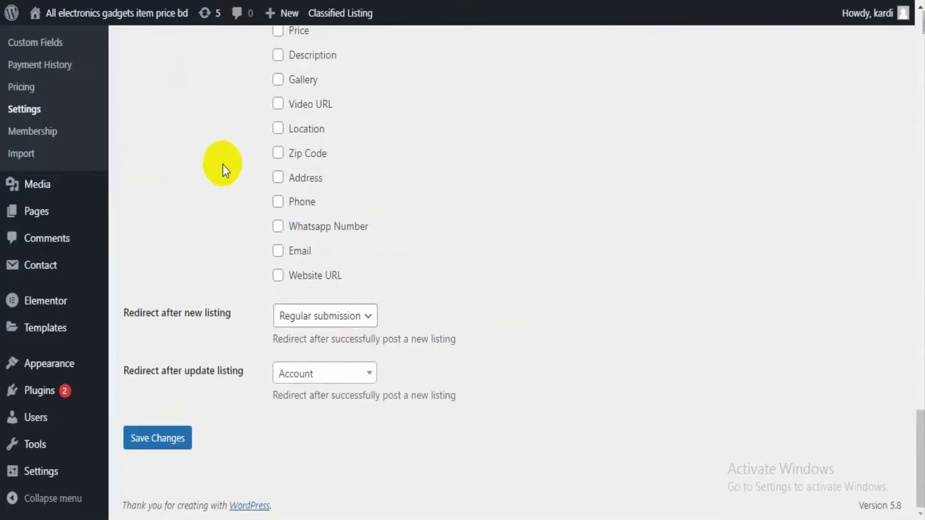
Go back over the moderation options for ratings, maximum images, expired listings, listing status and hidden form fields.
scroll(222, 164, up, 20)
scroll(223, 165, down, 3)
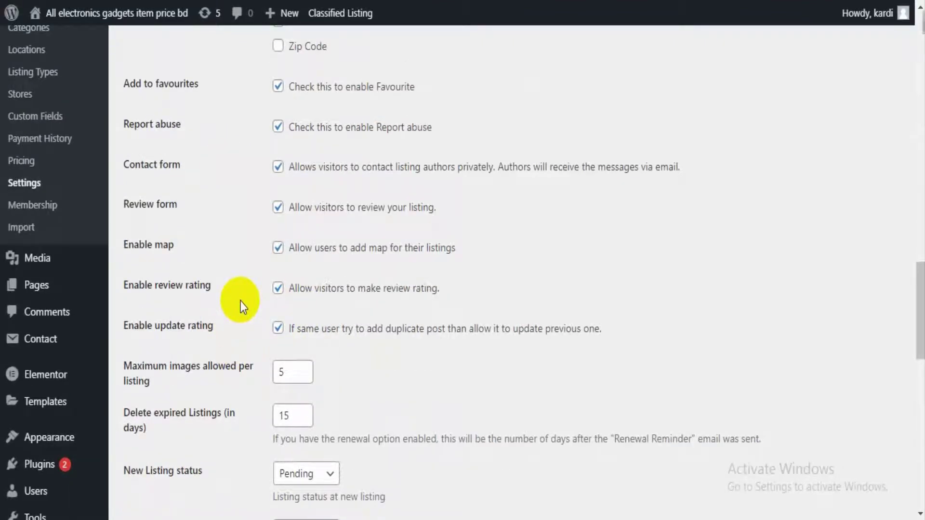
scroll(241, 302, down, 5)
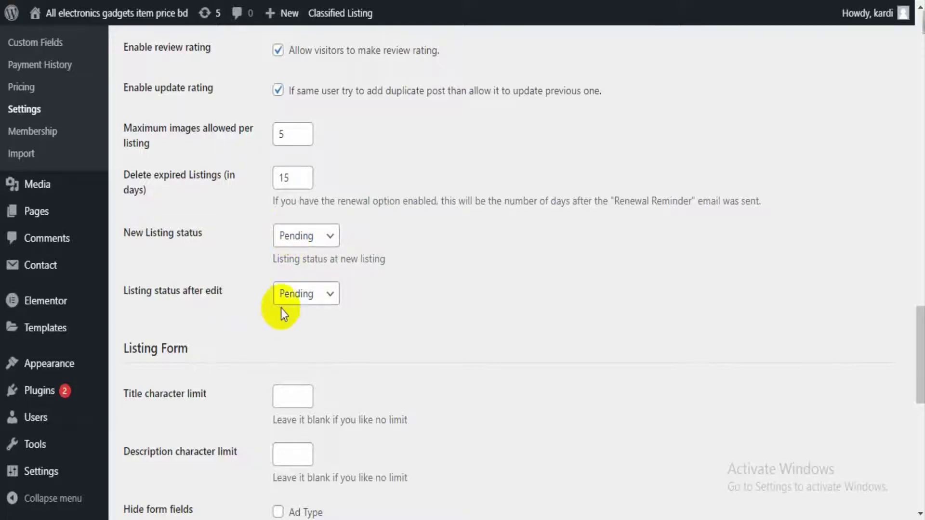
scroll(282, 310, down, 10)
scroll(282, 312, up, 2)
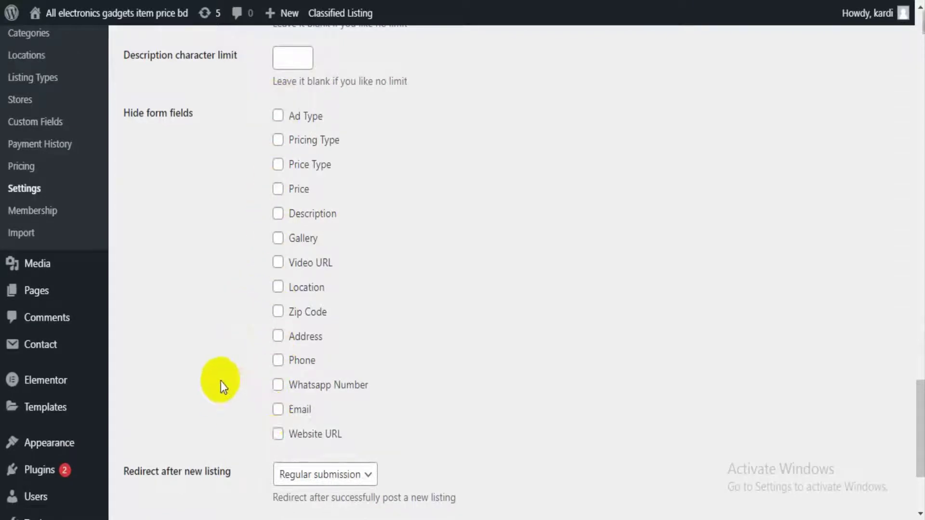
scroll(217, 77, up, 10)
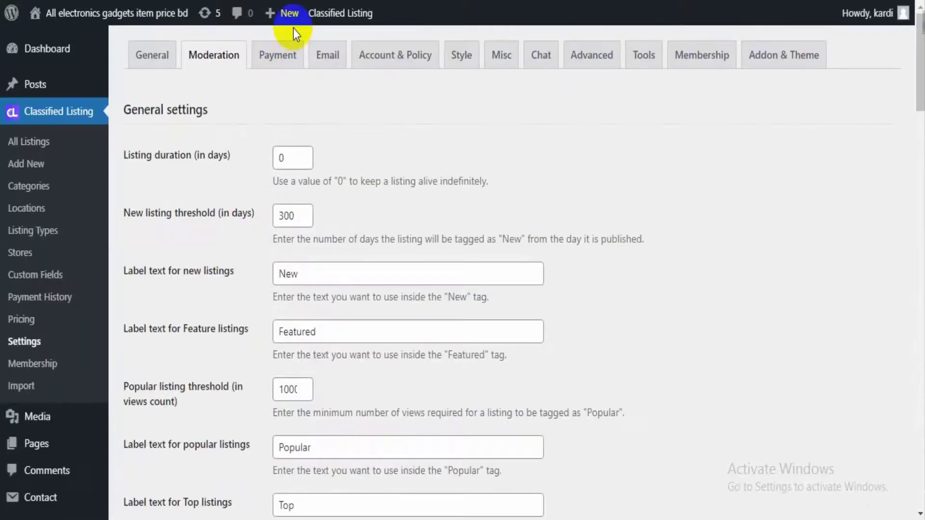
Review the Payment checkout settings, including charging users for ads, SSL enforcement and currency options.
click(277, 55)
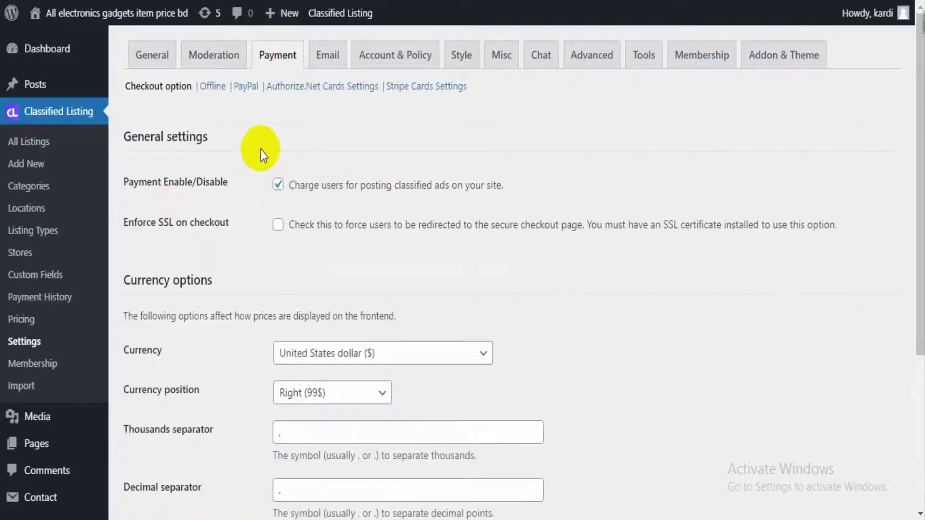
scroll(256, 169, down, 2)
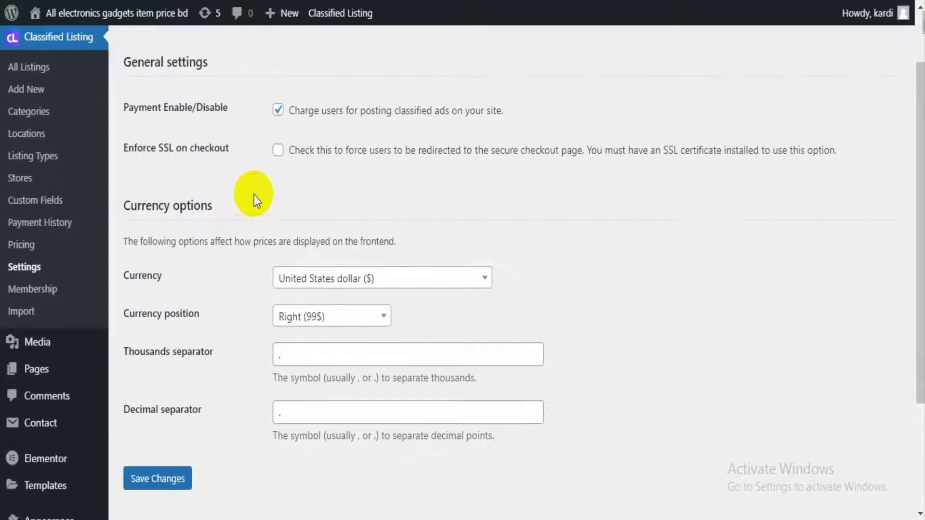
scroll(236, 183, up, 2)
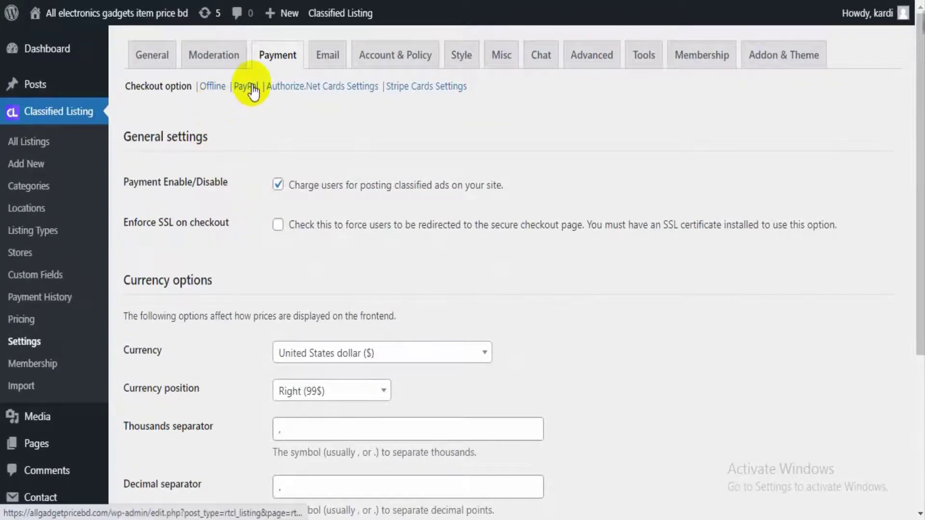
scroll(219, 262, down, 2)
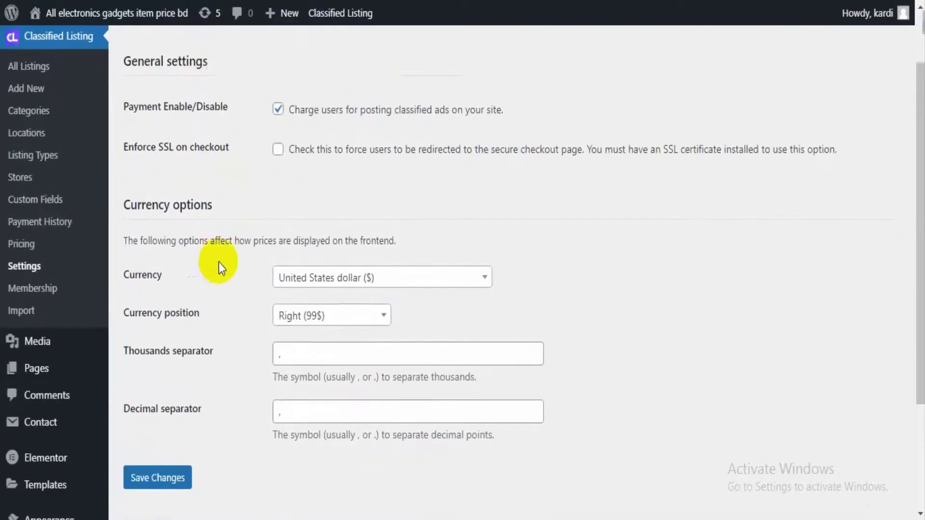
Review the Email settings, covering admin and user notifications, email sender options and the email template.
scroll(301, 308, up, 2)
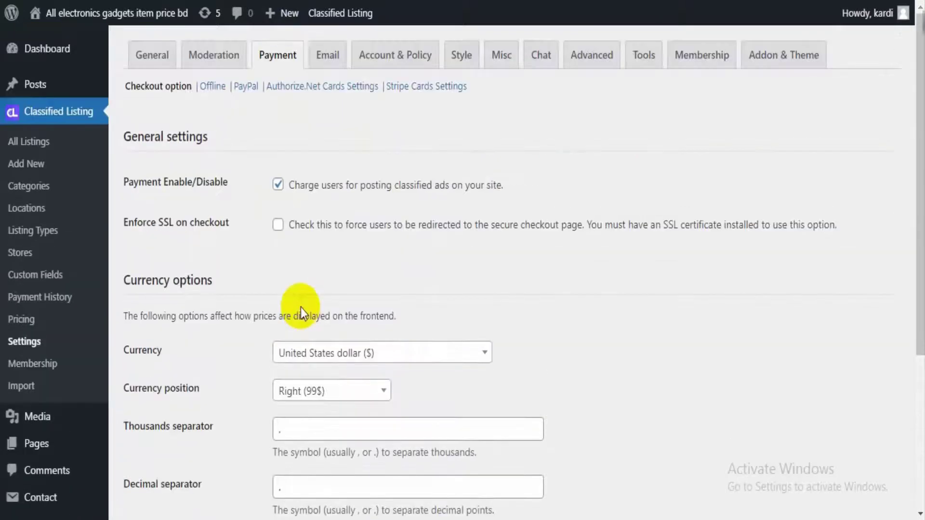
click(319, 54)
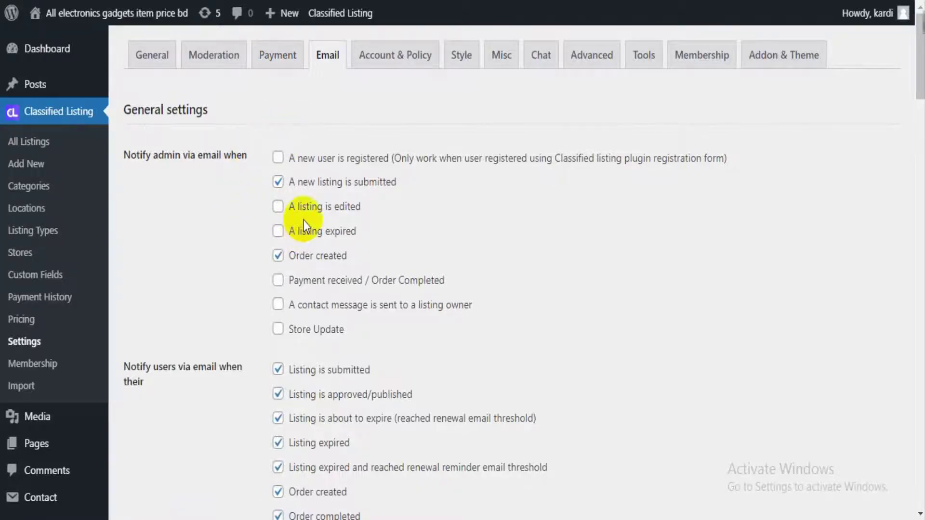
scroll(308, 207, down, 5)
scroll(316, 191, down, 3)
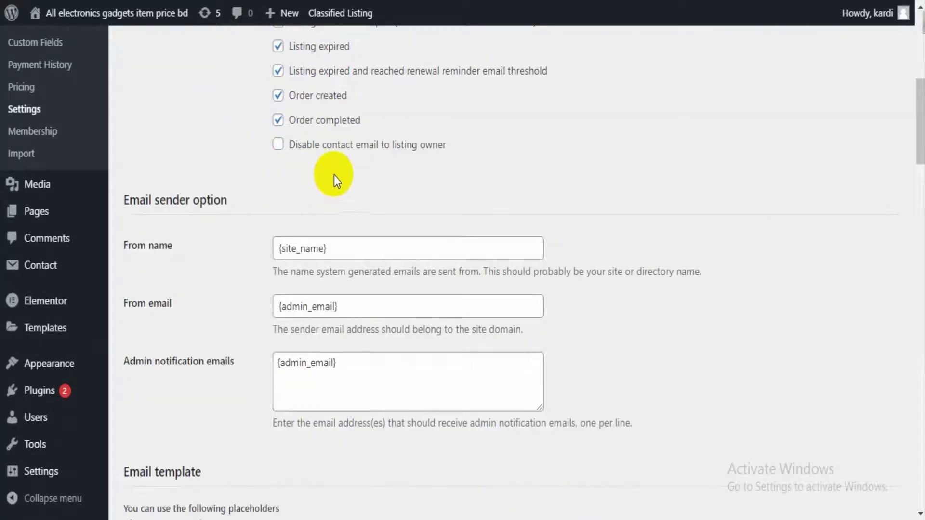
scroll(334, 175, down, 2)
scroll(294, 227, down, 2)
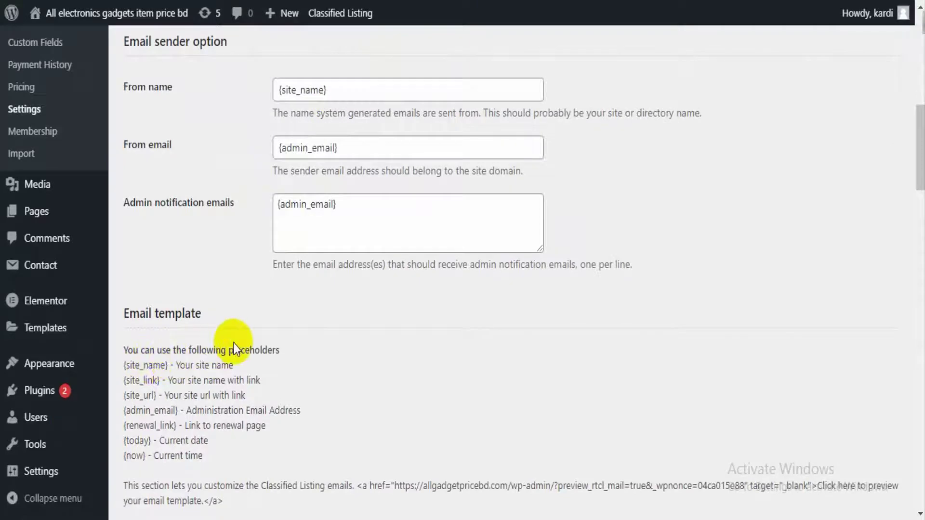
scroll(233, 343, down, 5)
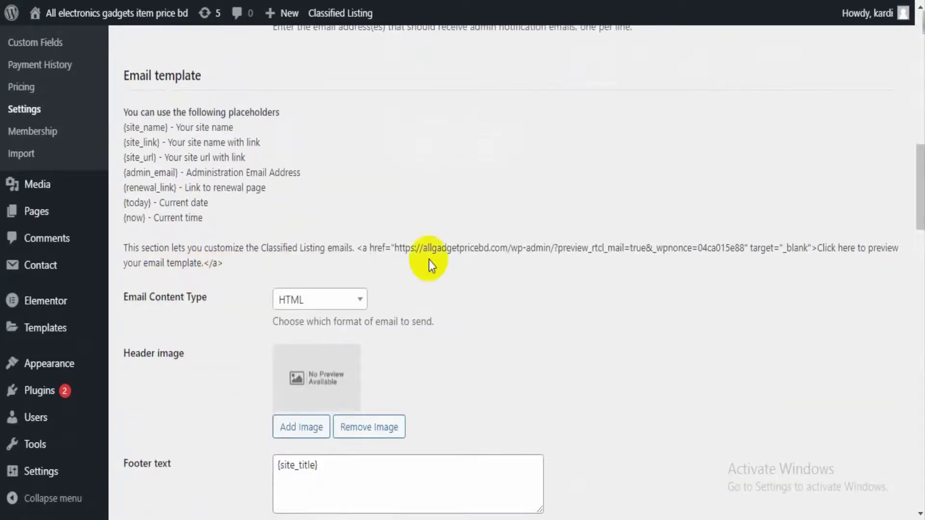
scroll(429, 259, down, 5)
scroll(429, 259, up, 16)
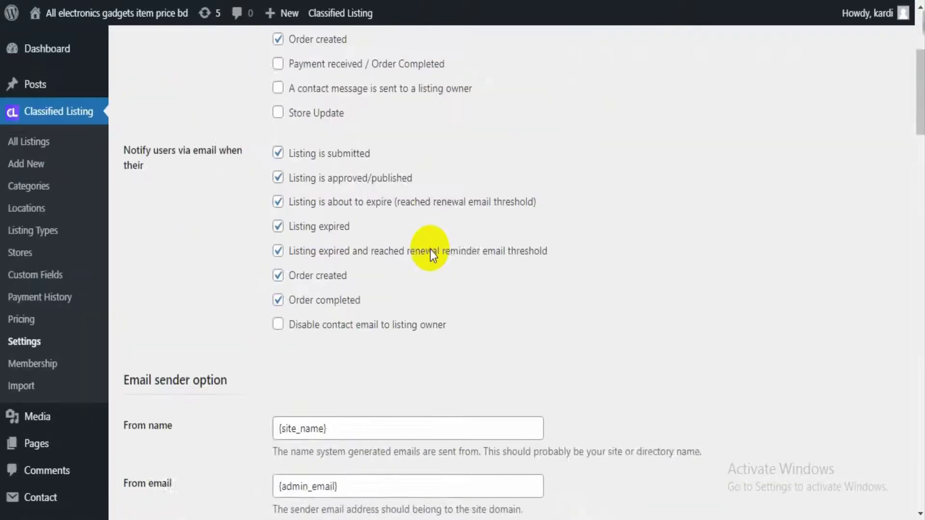
scroll(429, 248, up, 5)
Examine the Account & Policy settings, from account creation, user roles and user verification to social login and terms and conditions.
click(373, 57)
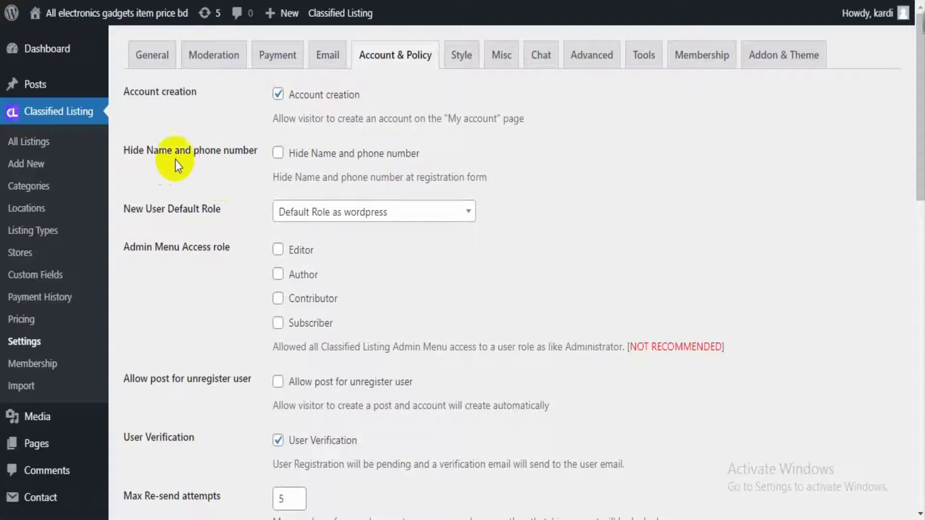
drag(132, 208, 219, 212)
click(236, 232)
scroll(239, 258, down, 2)
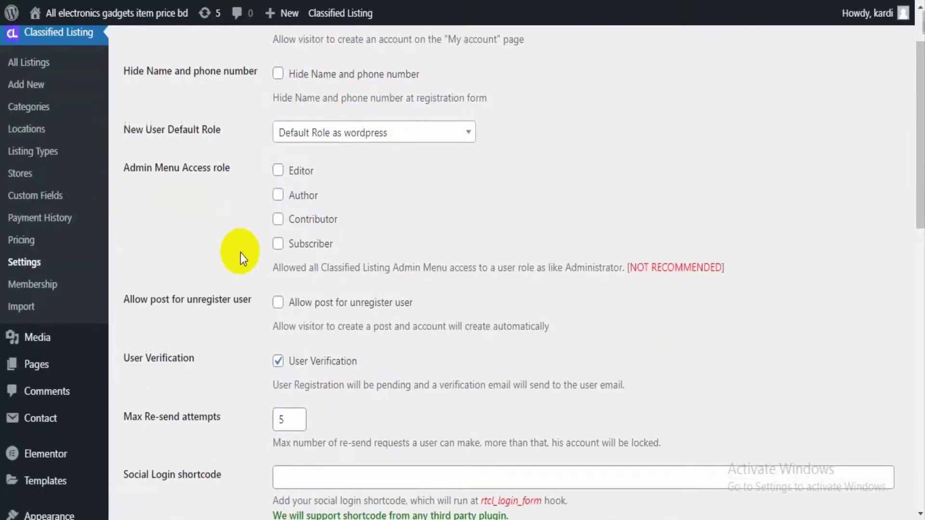
scroll(241, 247, down, 2)
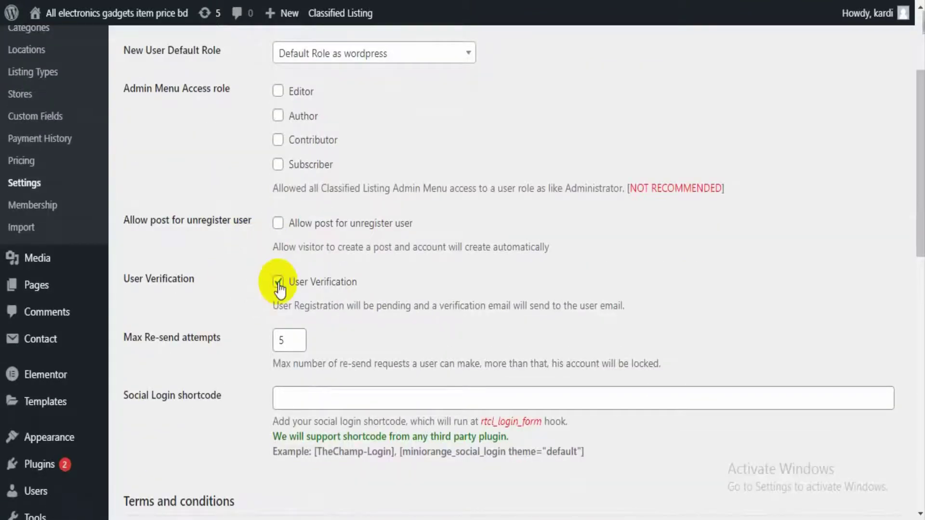
click(59, 264)
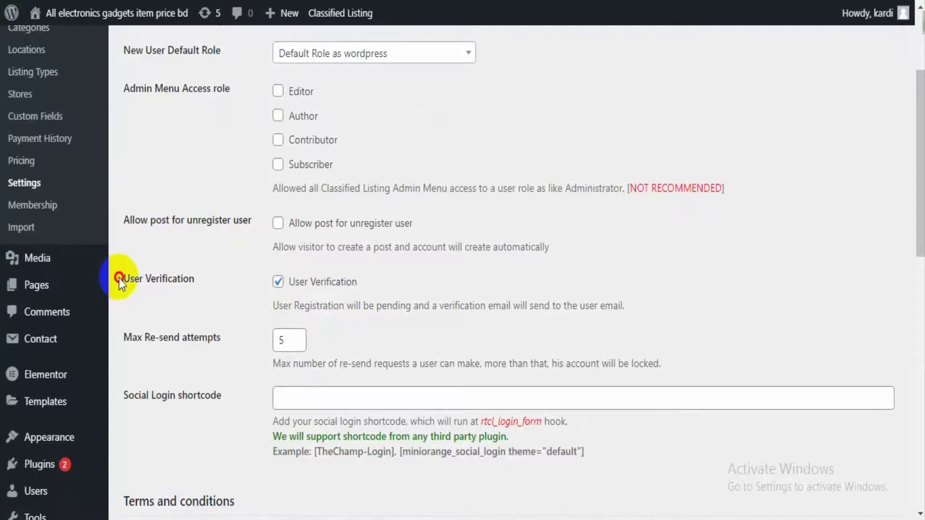
drag(120, 279, 204, 269)
click(203, 274)
scroll(258, 279, down, 3)
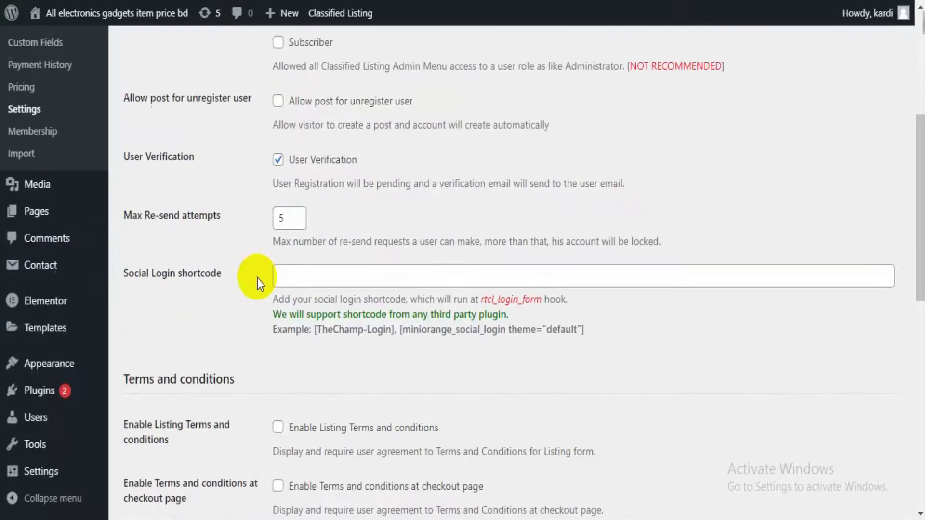
scroll(238, 275, down, 3)
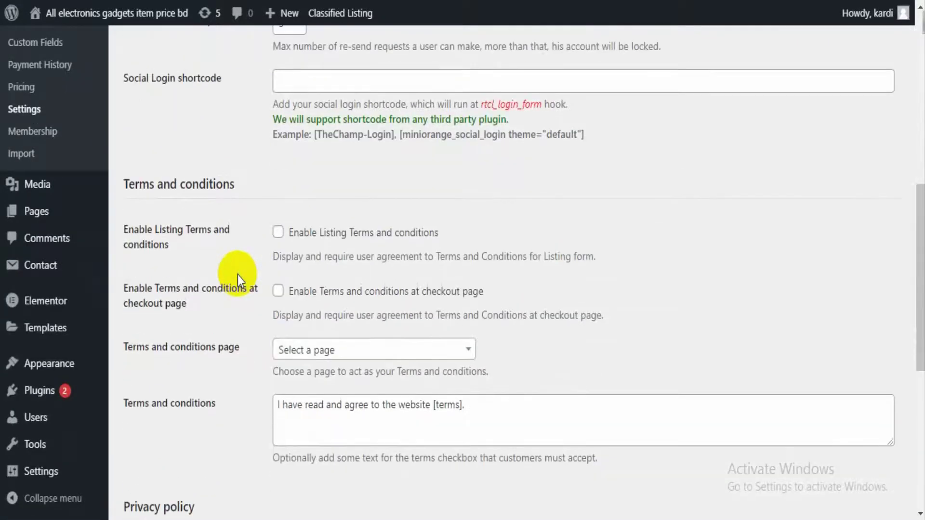
scroll(237, 276, up, 9)
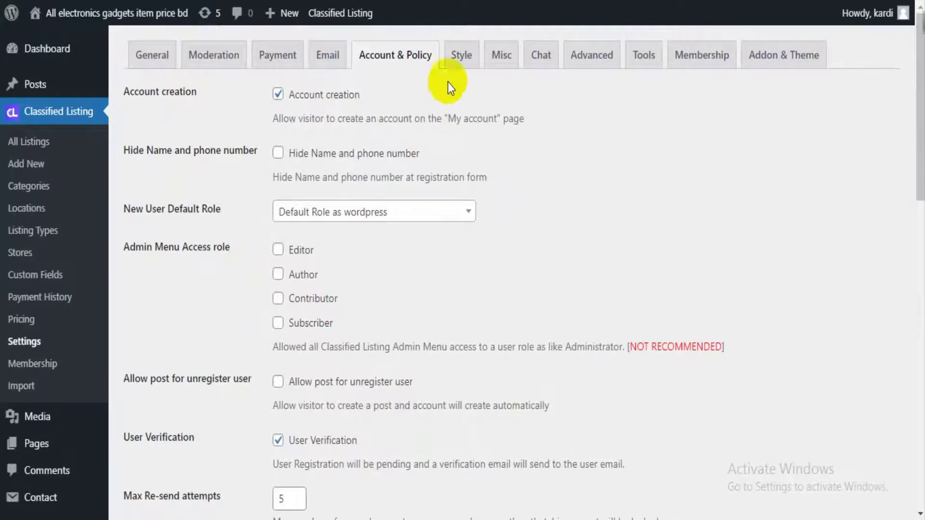
Look through the Style settings for the background and text colors of the listing labels.
click(456, 54)
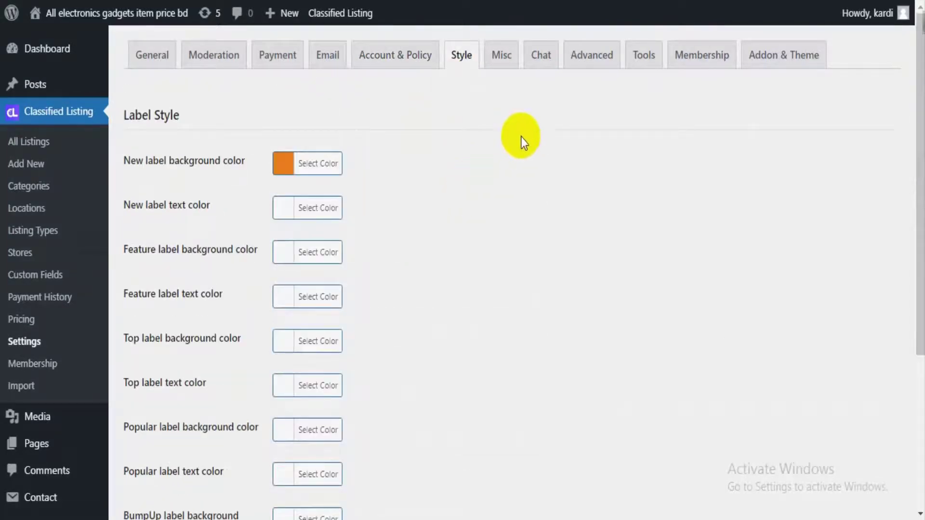
scroll(469, 134, down, 5)
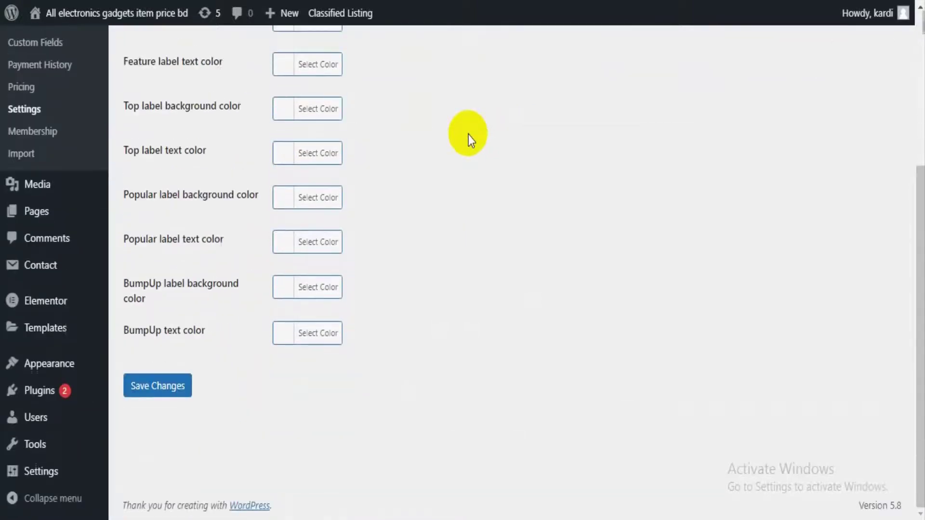
scroll(468, 135, up, 5)
Review the Misc settings, covering gallery, thumbnail and store image sizes, allowed image types and image memory size.
click(501, 54)
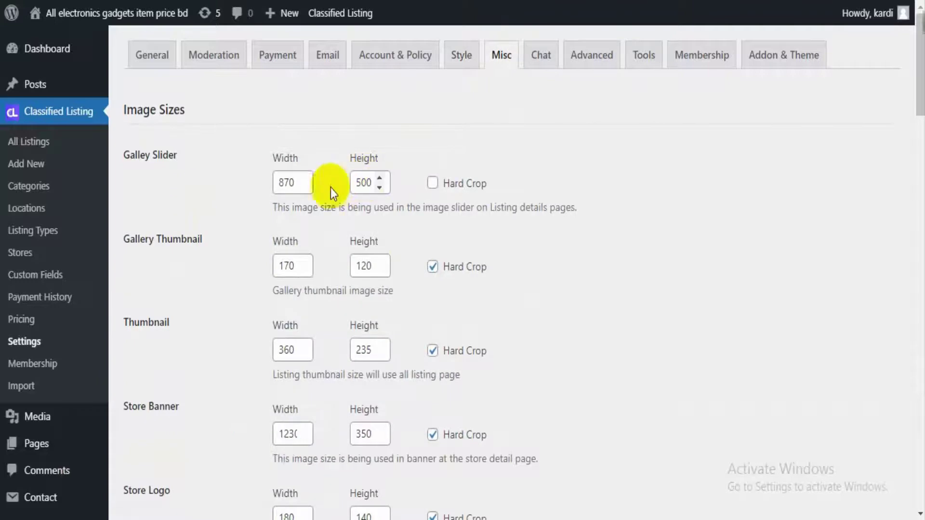
double_click(157, 154)
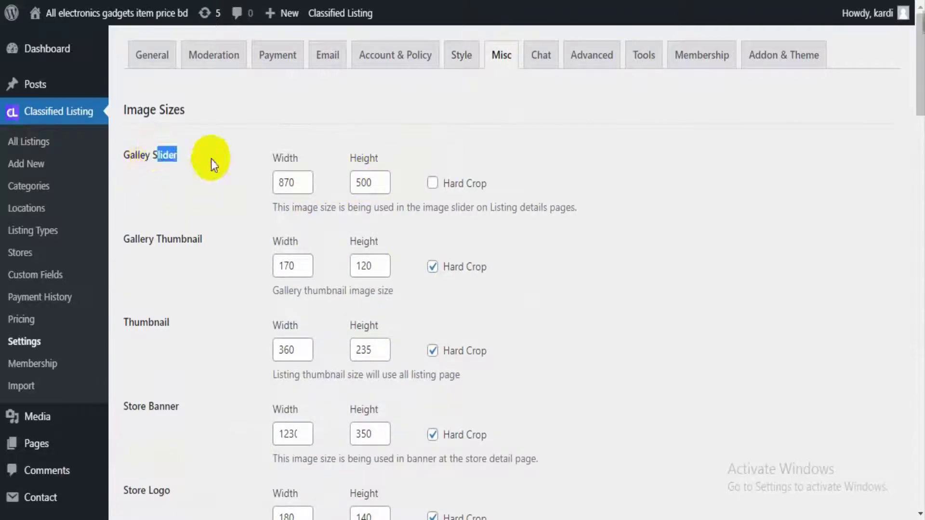
click(174, 233)
scroll(226, 210, down, 3)
scroll(225, 215, down, 2)
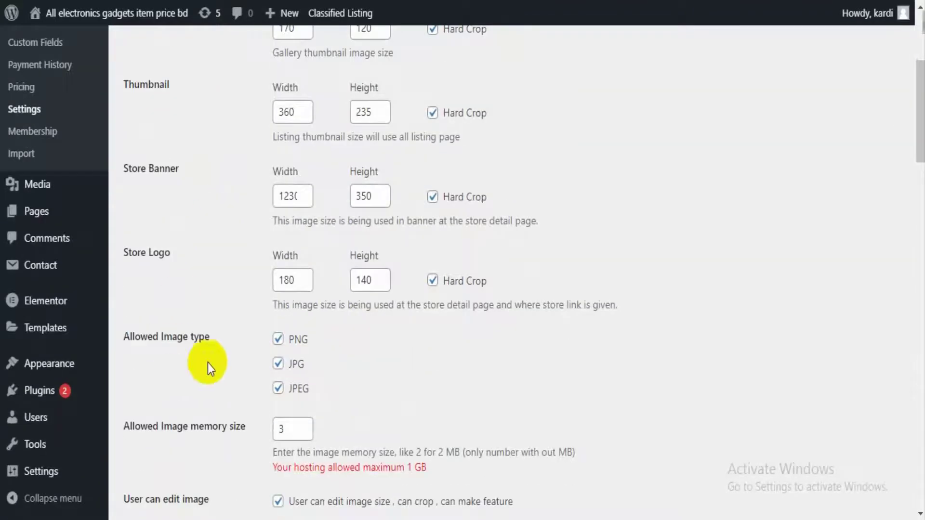
drag(131, 342, 232, 342)
click(232, 342)
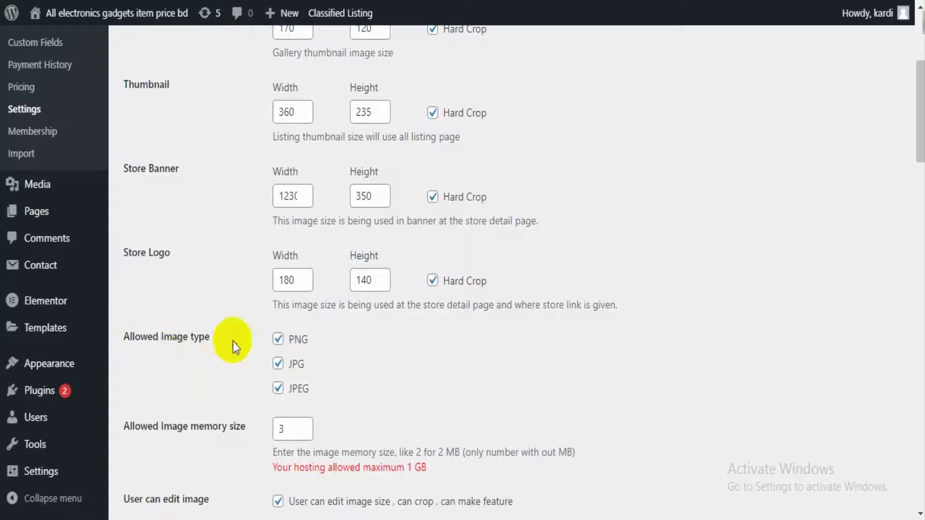
scroll(233, 342, down, 3)
scroll(232, 342, up, 10)
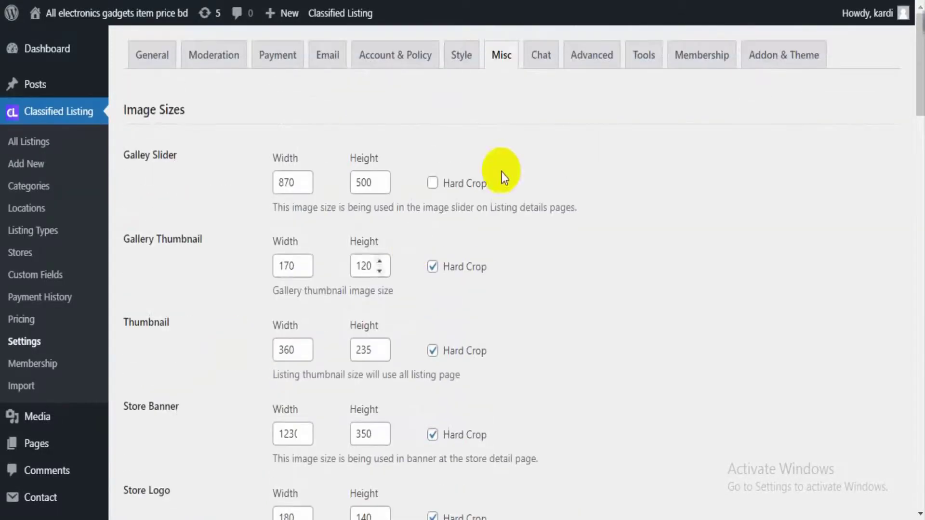
Check the Chat settings and examine the Advanced settings for permalink slugs and page setup.
click(543, 68)
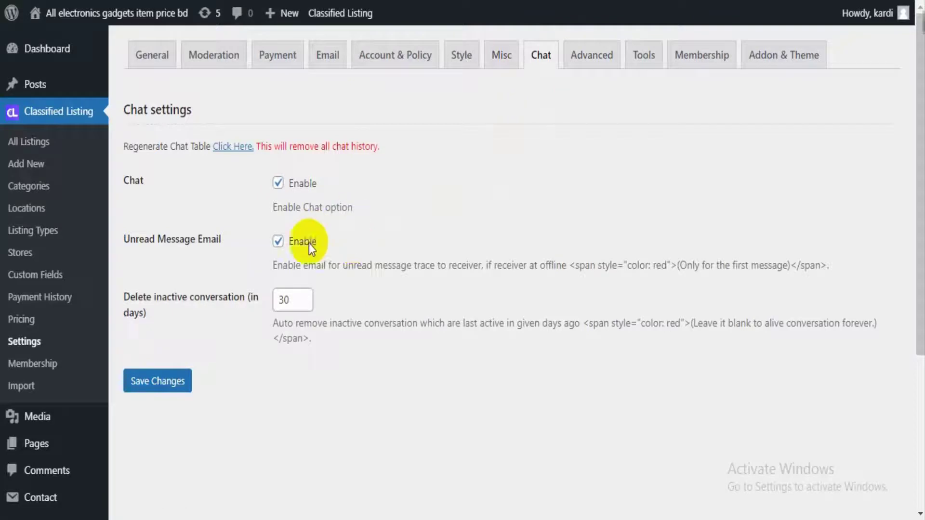
click(605, 62)
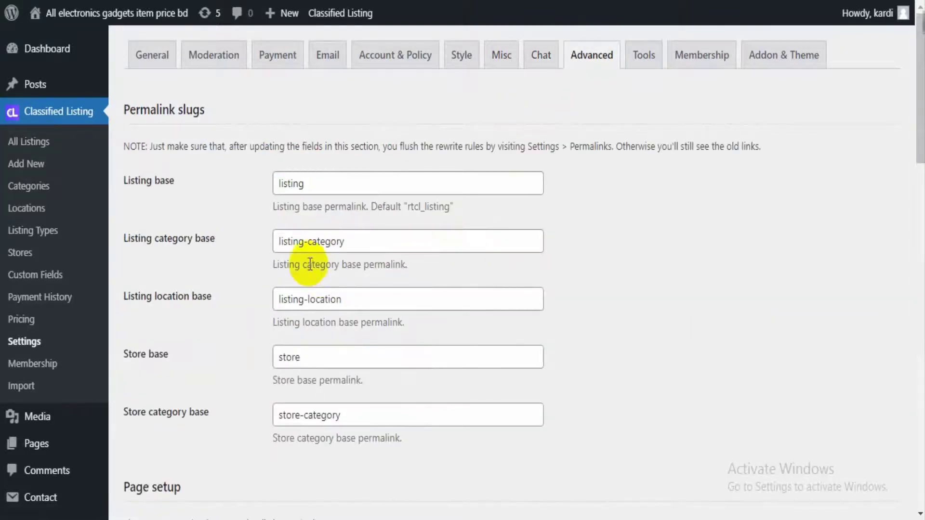
scroll(310, 263, down, 3)
scroll(264, 264, up, 3)
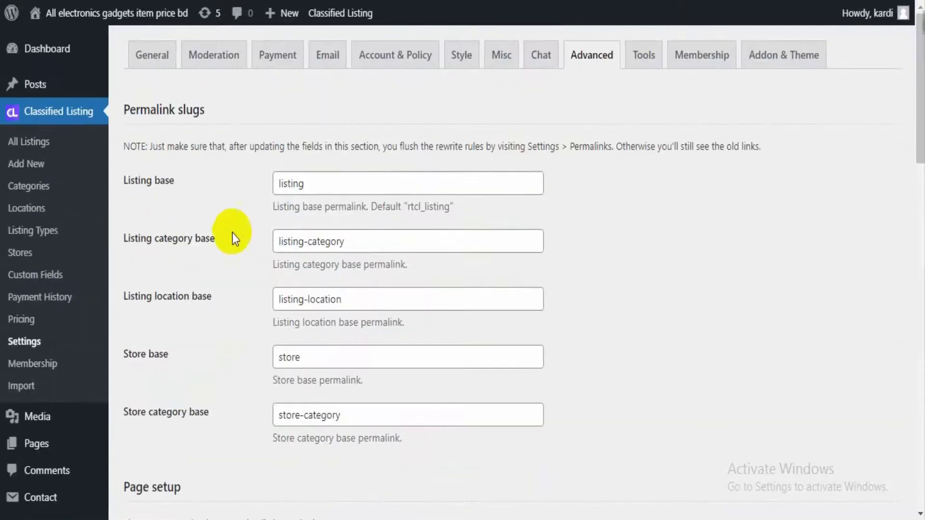
scroll(289, 250, down, 8)
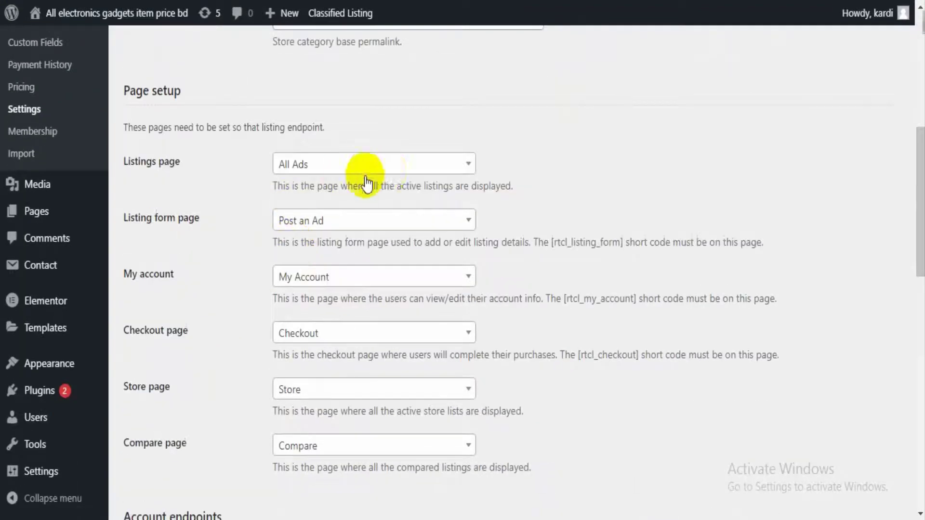
drag(124, 166, 185, 161)
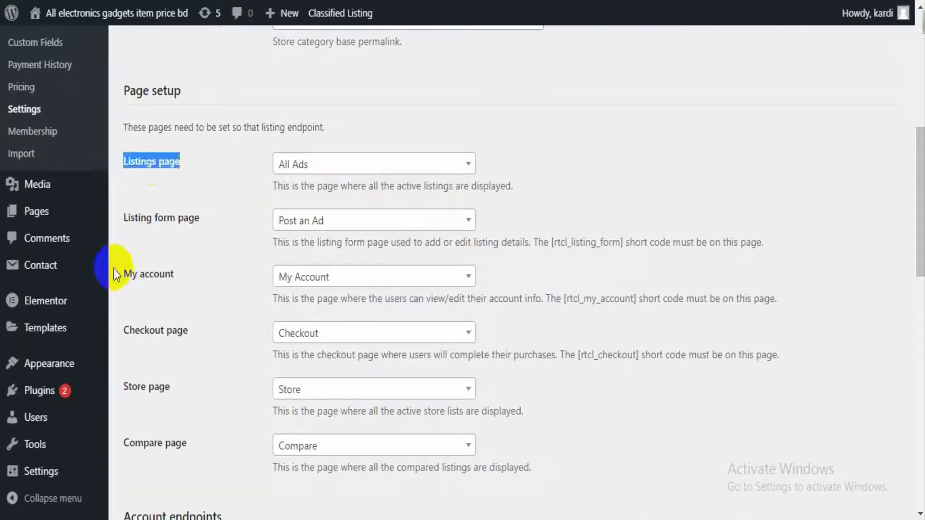
drag(174, 217, 289, 220)
click(255, 278)
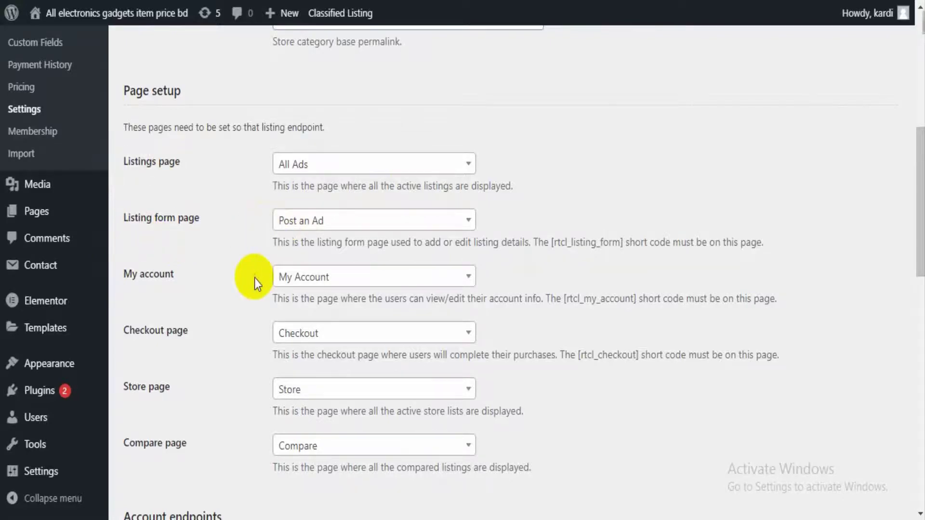
scroll(254, 278, up, 7)
scroll(254, 279, up, 2)
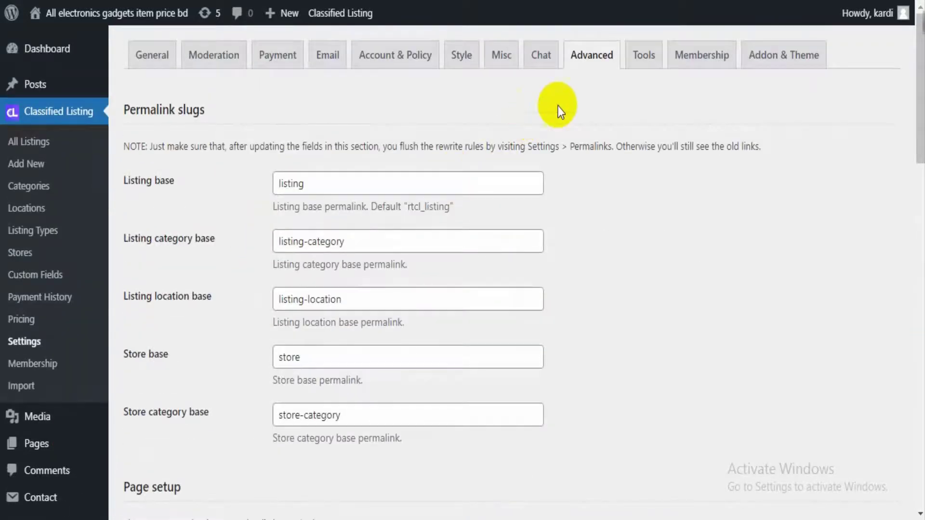
Review the Tools settings for plugin licensing, data management and app management, and open the Membership settings.
click(644, 56)
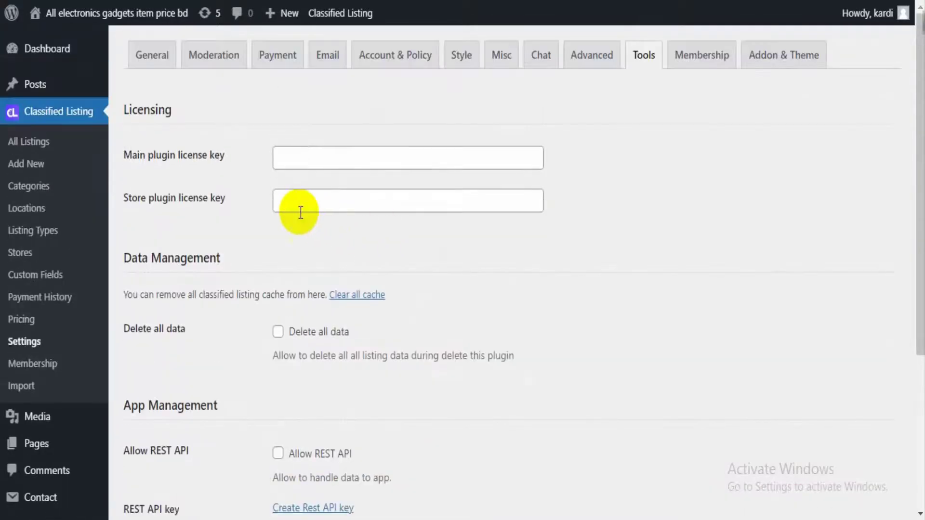
scroll(580, 158, down, 2)
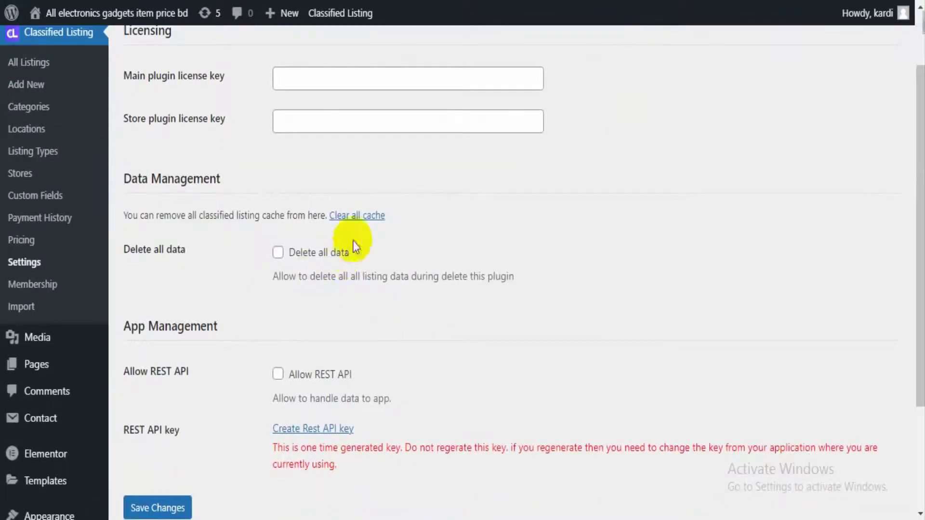
scroll(473, 213, up, 2)
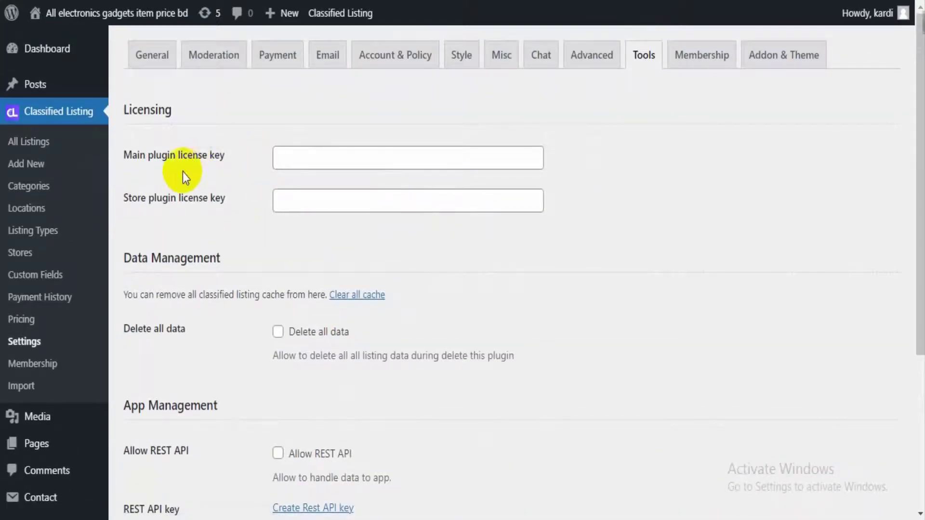
drag(256, 162, 144, 167)
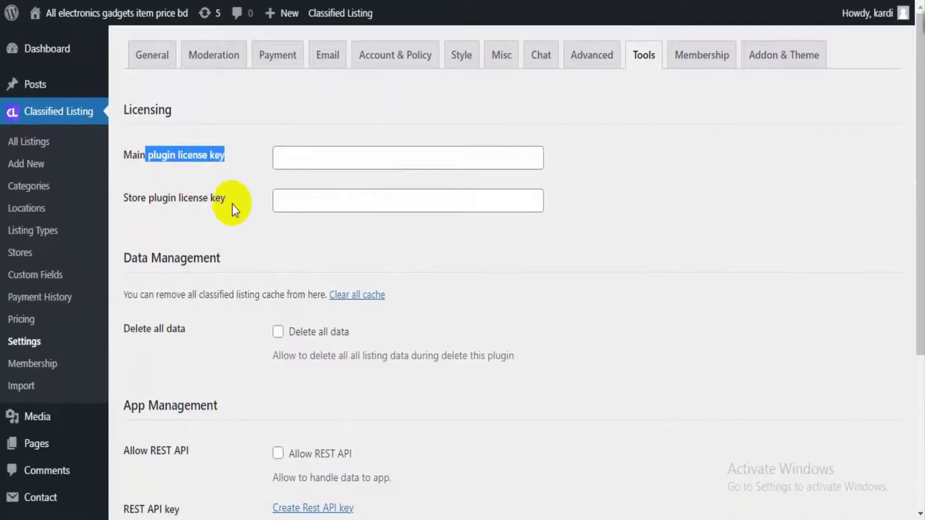
drag(243, 204, 150, 205)
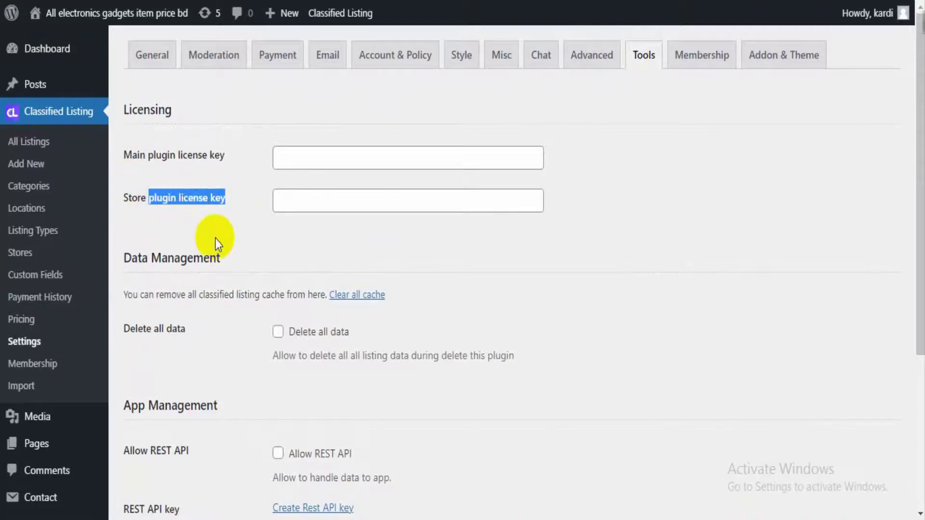
click(324, 238)
scroll(323, 238, down, 3)
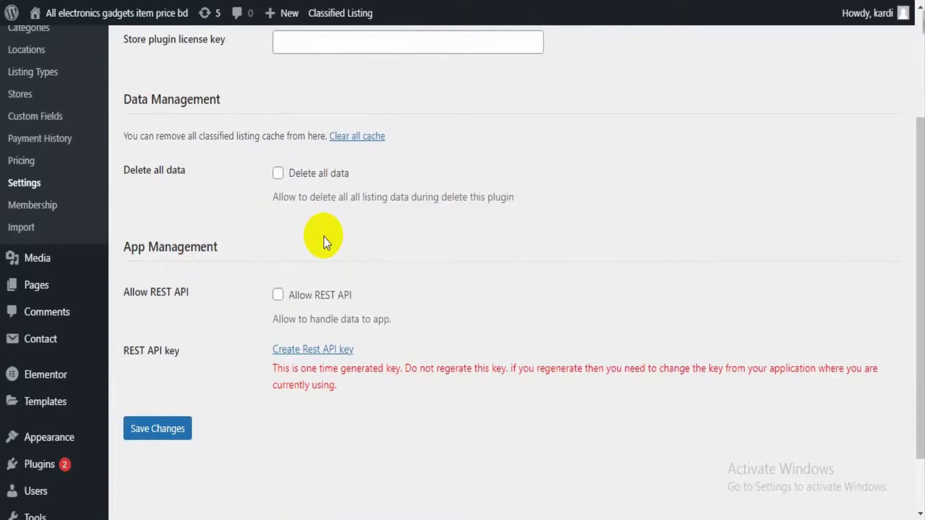
scroll(324, 237, up, 3)
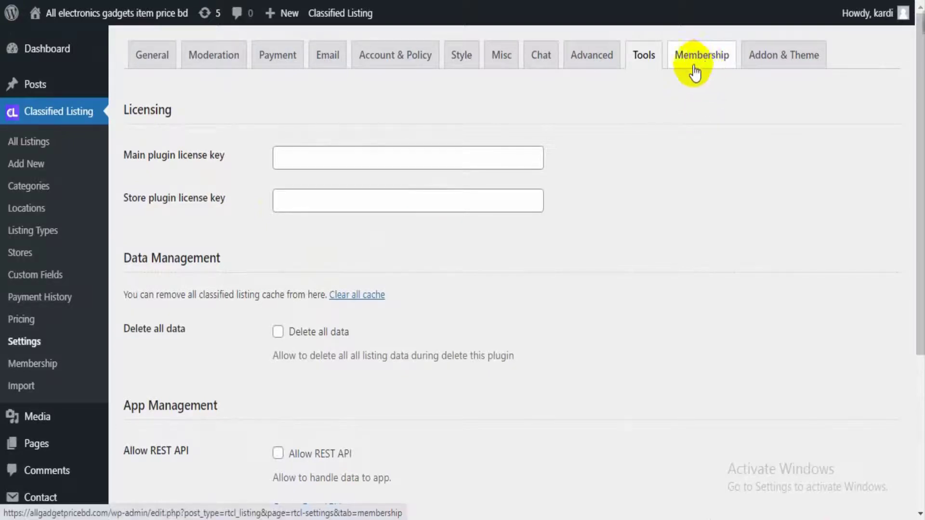
click(729, 51)
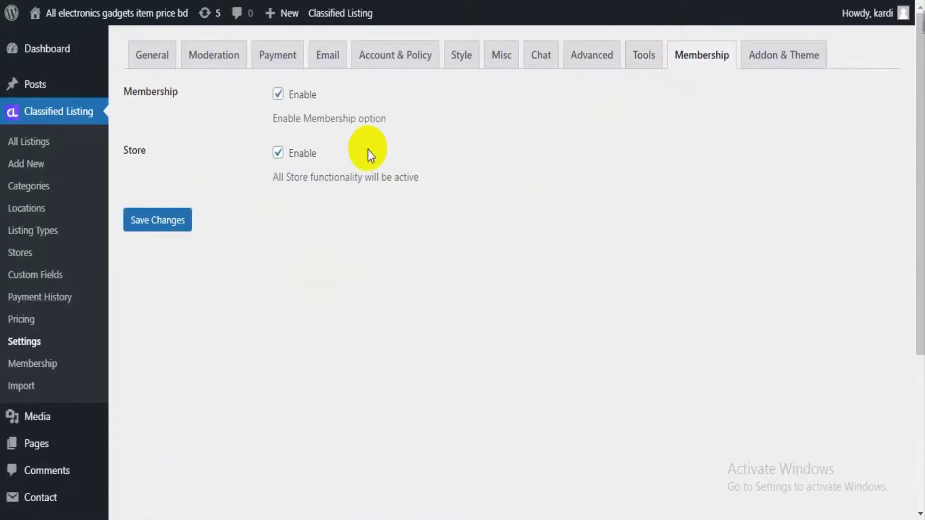
Switch the Membership option off and back on, and review the store and free ad options in the Membership settings.
click(283, 98)
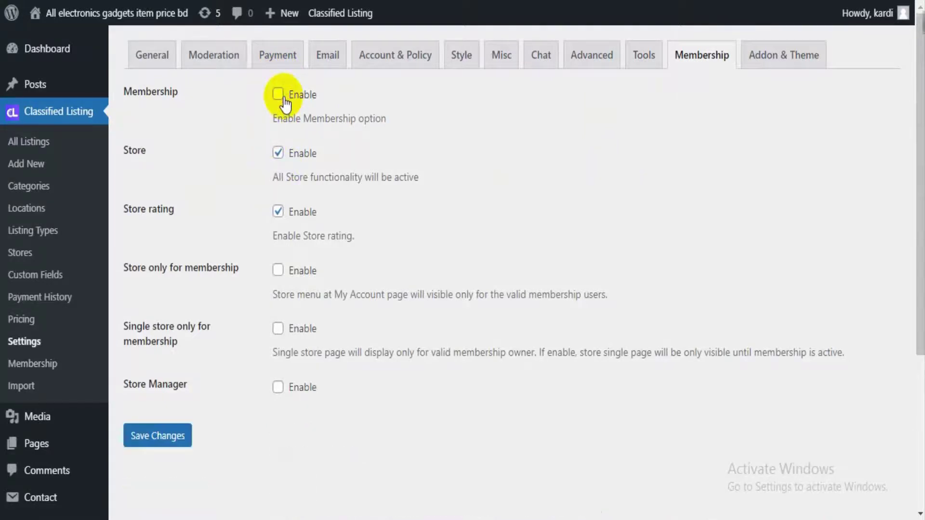
click(283, 99)
scroll(236, 189, down, 2)
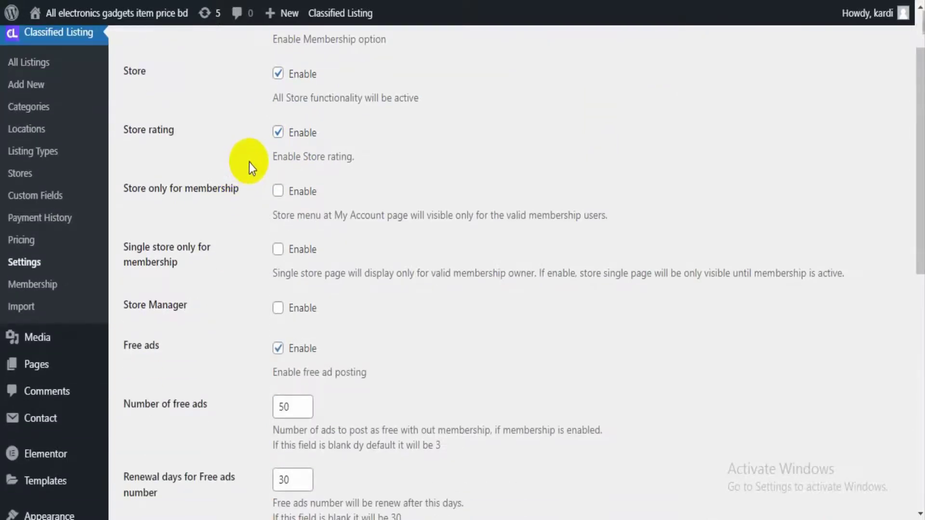
scroll(250, 163, up, 2)
scroll(229, 174, down, 2)
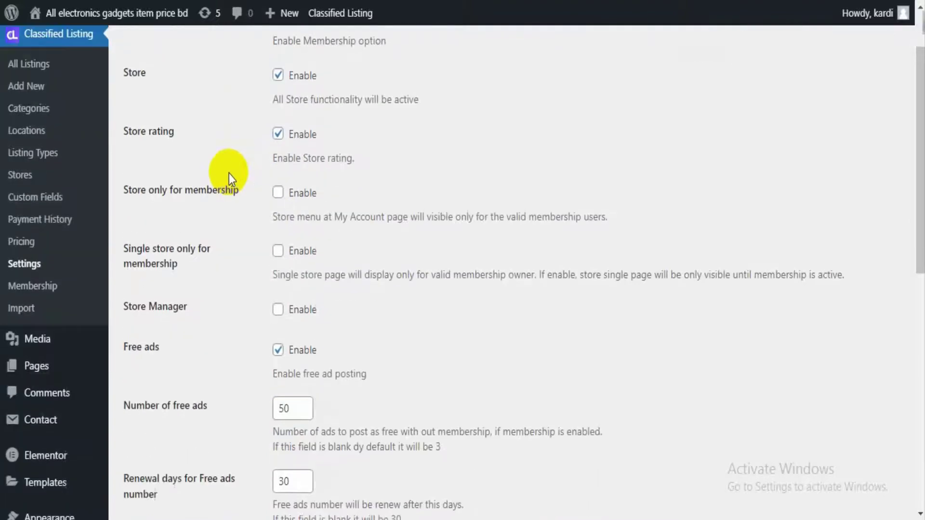
scroll(202, 278, down, 2)
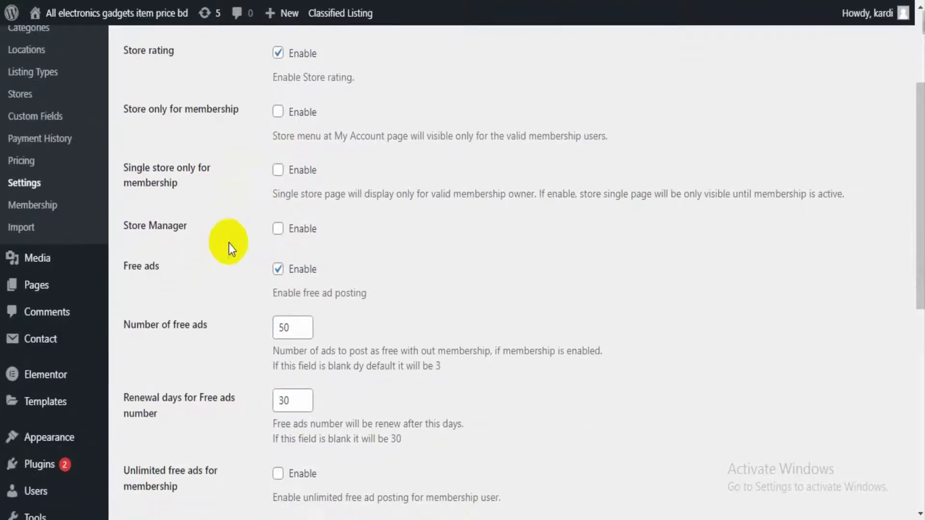
scroll(231, 241, down, 2)
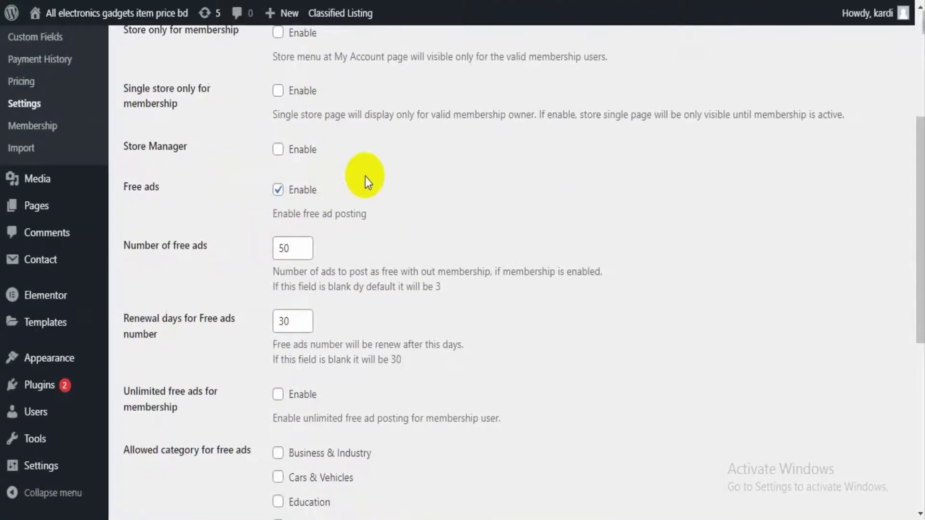
scroll(365, 177, down, 2)
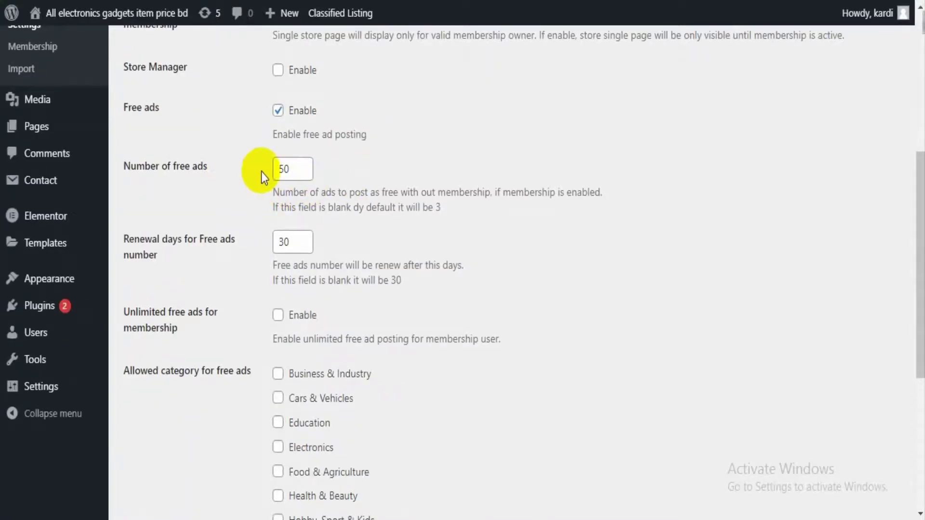
Enable the Store Manager option, and switch the Free ads option off and back on.
click(281, 115)
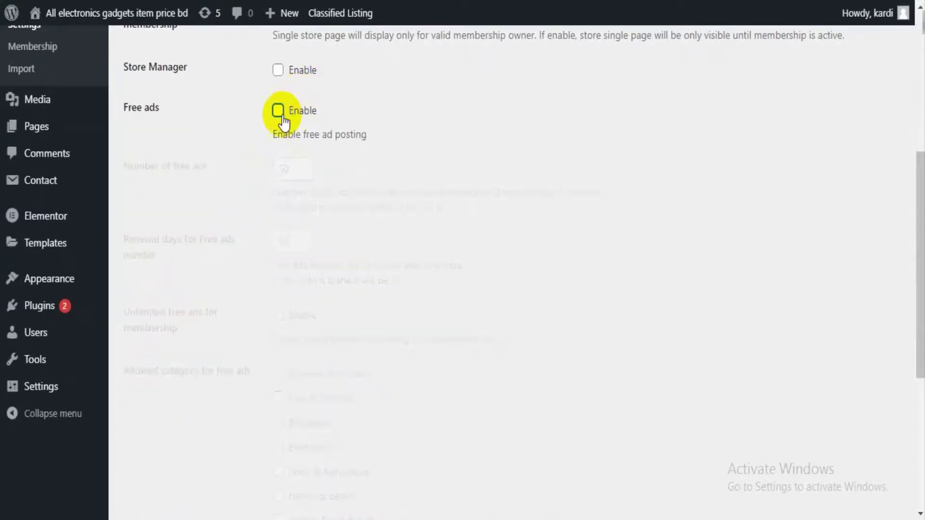
click(288, 155)
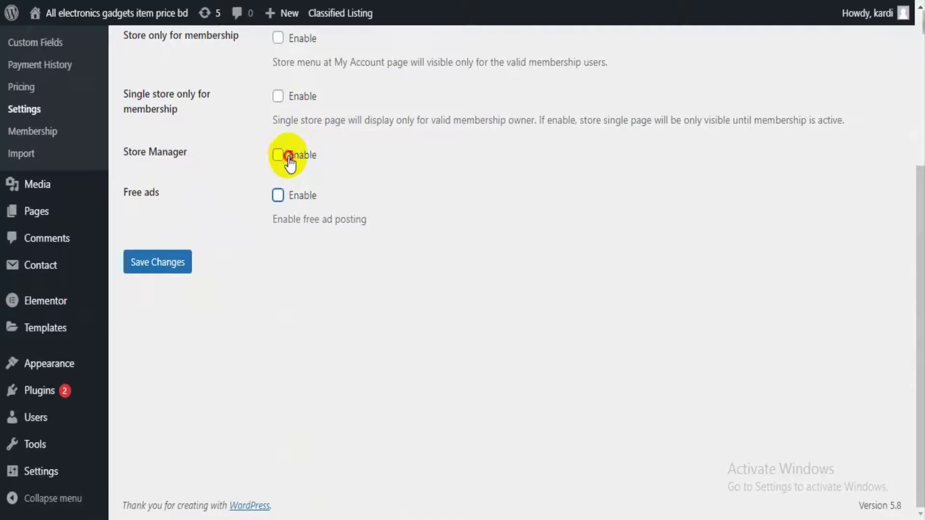
click(278, 195)
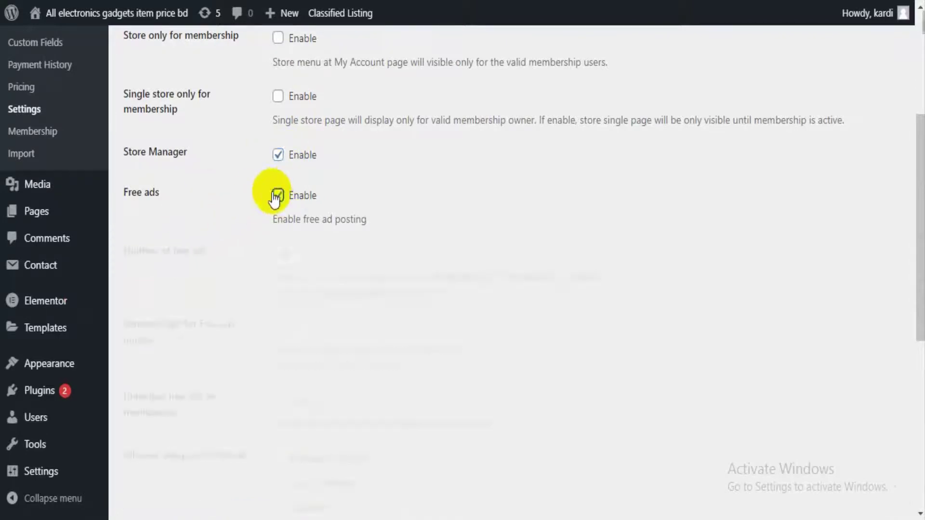
Examine the settings for the number of free ads, their renewal days and unlimited free ads for members.
scroll(251, 198, down, 4)
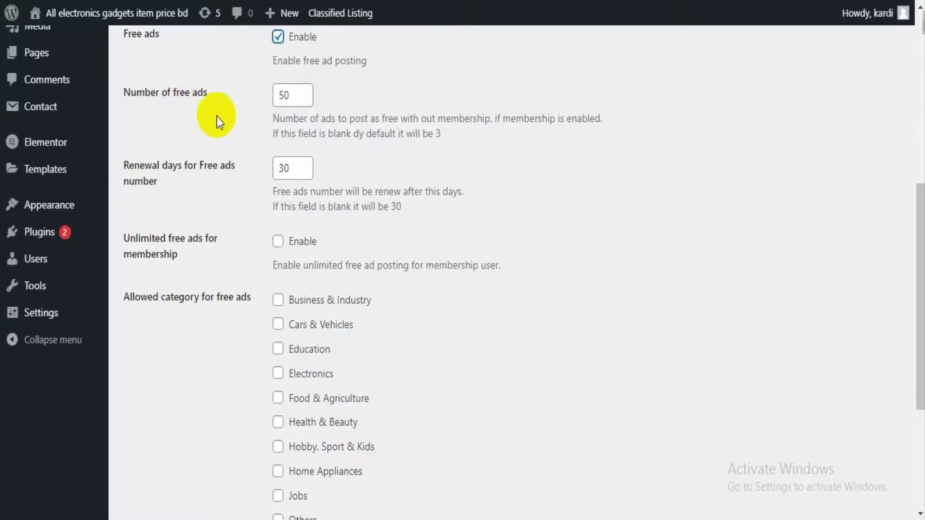
scroll(217, 116, down, 2)
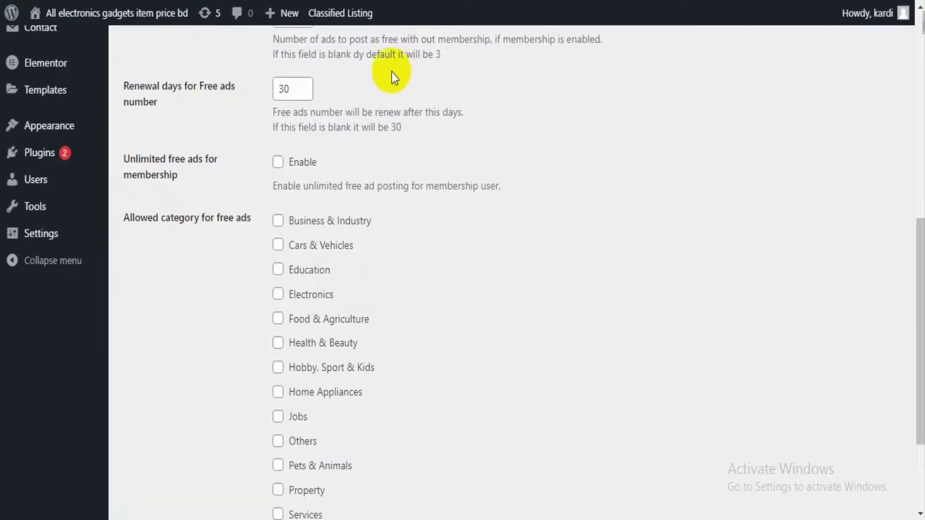
scroll(247, 101, up, 2)
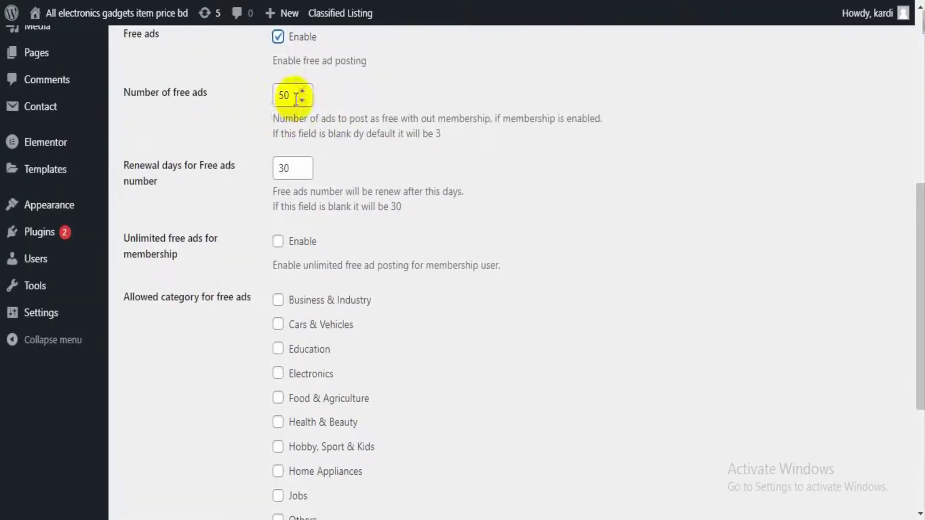
drag(289, 96, 256, 102)
click(219, 143)
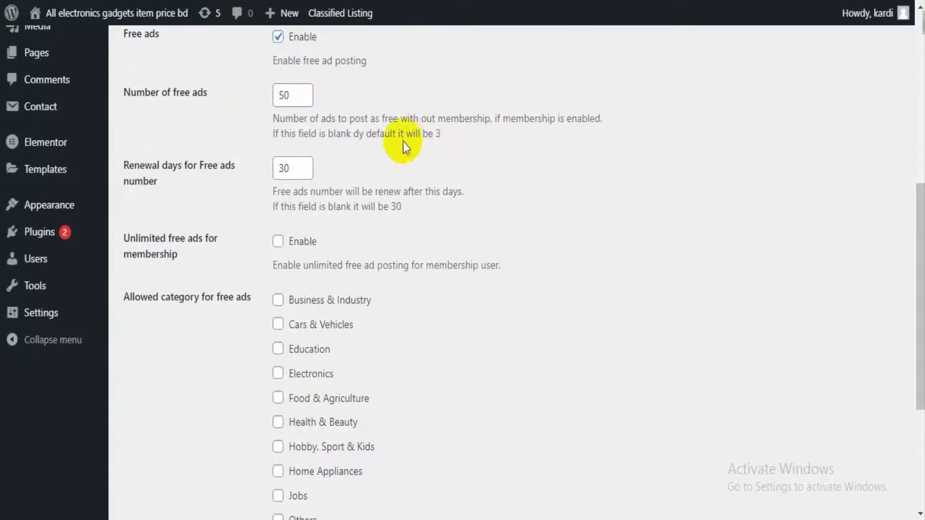
scroll(445, 149, down, 2)
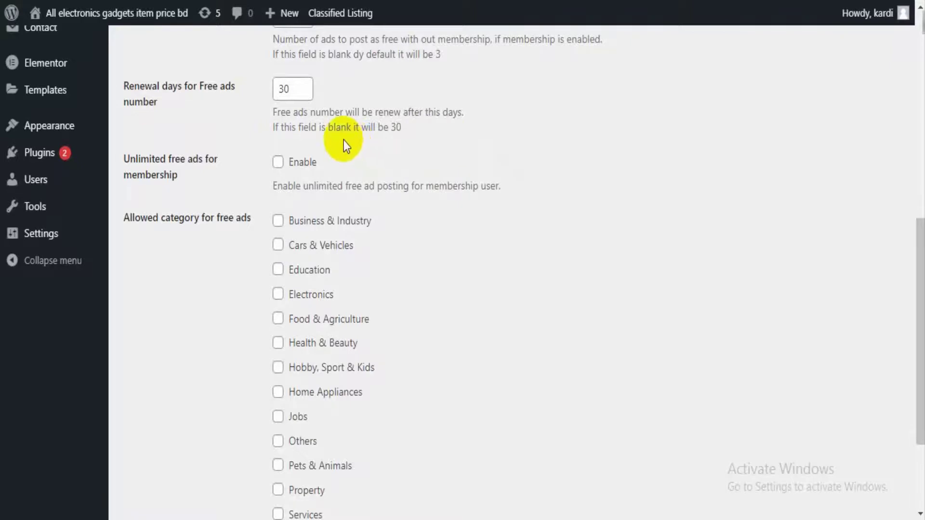
Look through the allowed categories for free ads and return to the beginning of the Membership settings.
scroll(343, 141, down, 2)
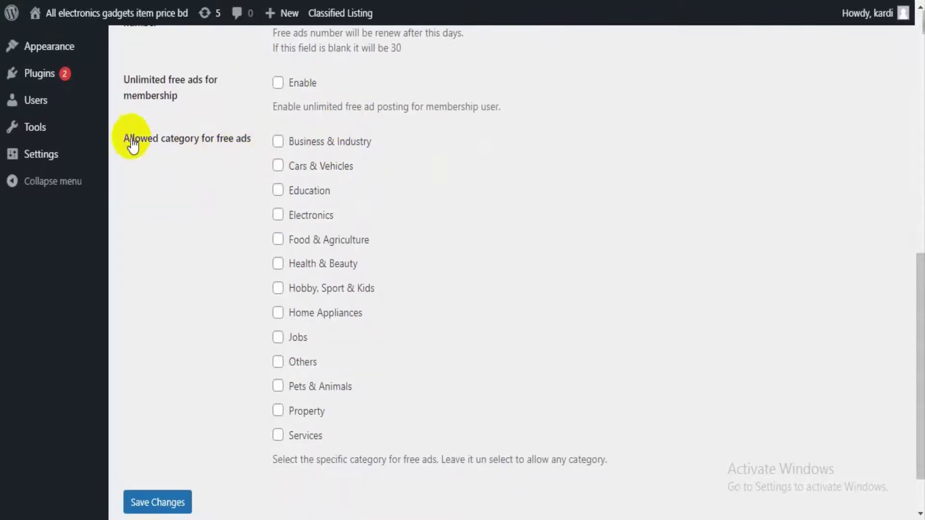
drag(131, 141, 246, 144)
click(226, 178)
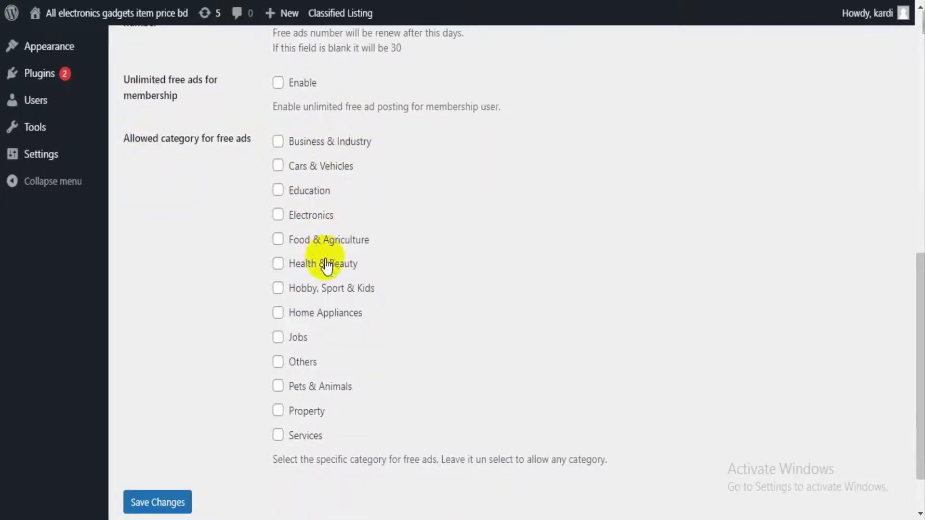
scroll(172, 198, down, 2)
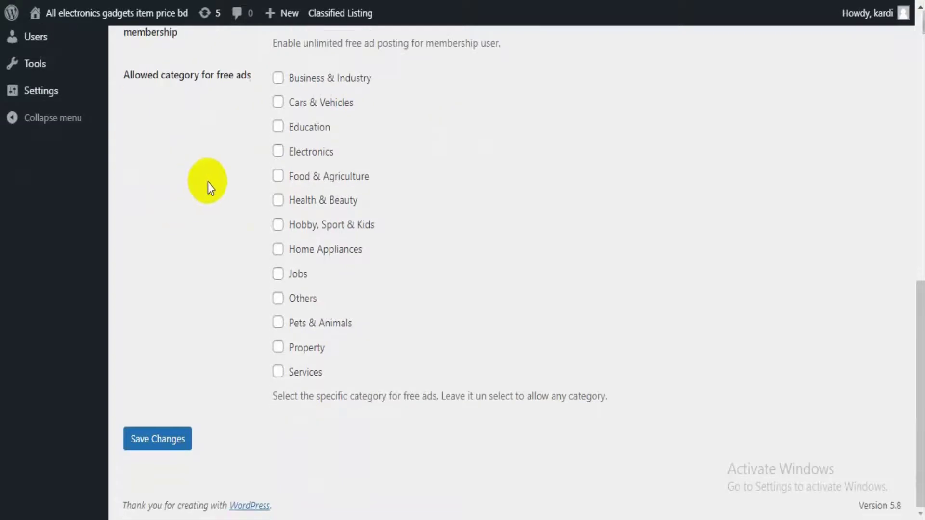
scroll(274, 184, up, 4)
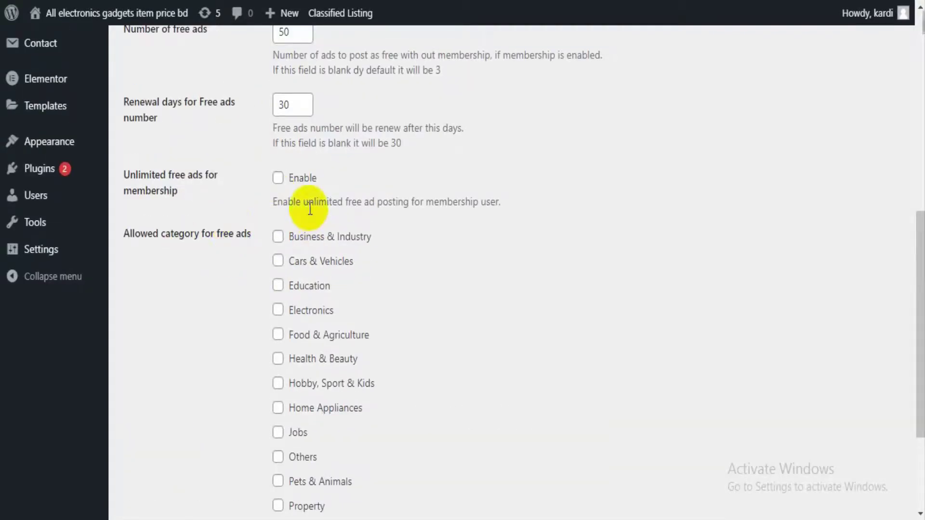
scroll(242, 360, down, 4)
scroll(403, 257, up, 7)
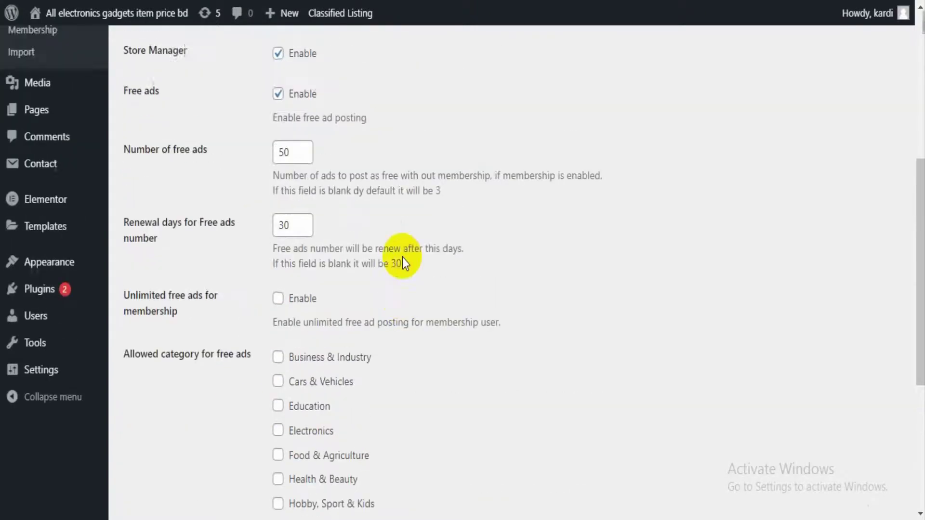
scroll(402, 263, up, 7)
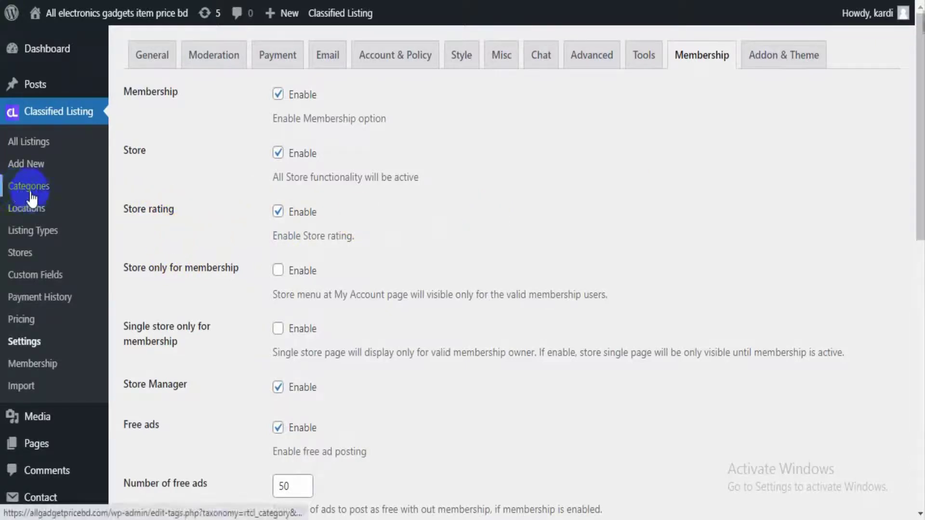
View the HD Laptop listing in the listing editor and open the listing categories page.
click(49, 151)
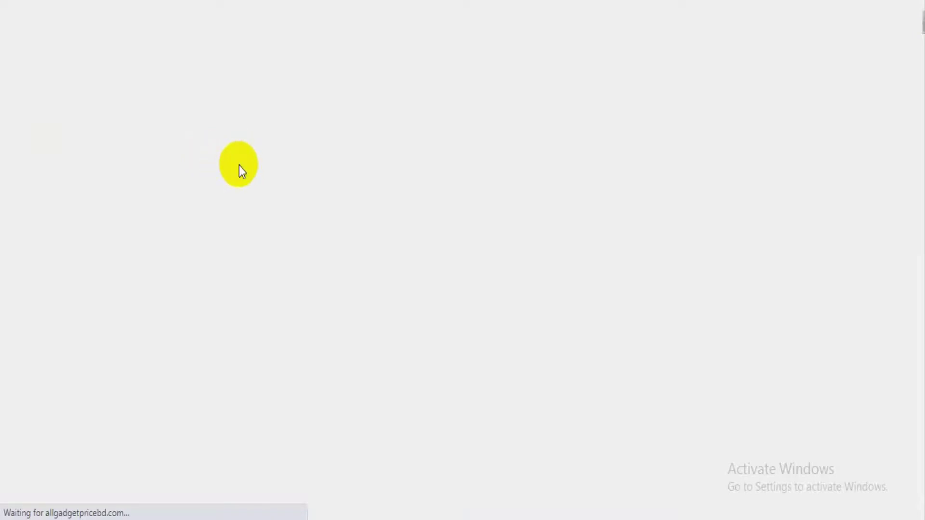
scroll(788, 231, down, 2)
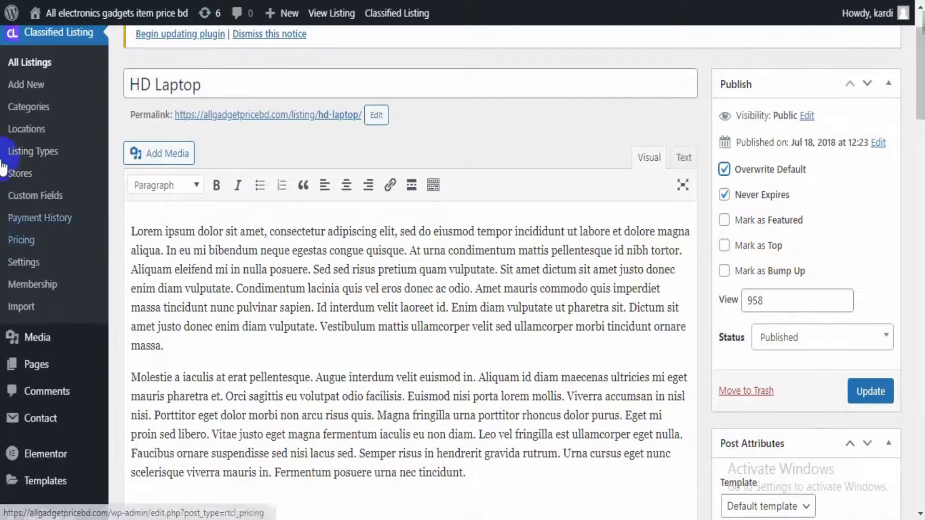
click(29, 108)
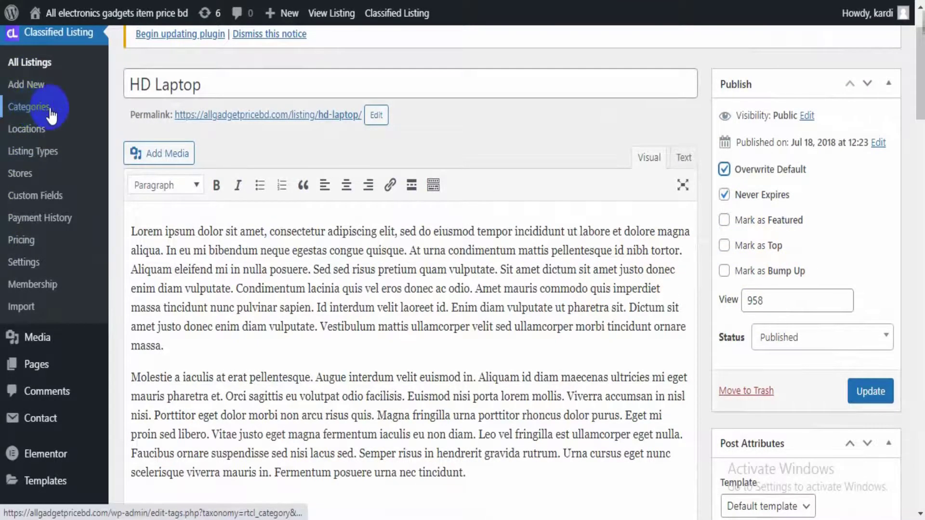
scroll(19, 210, up, 2)
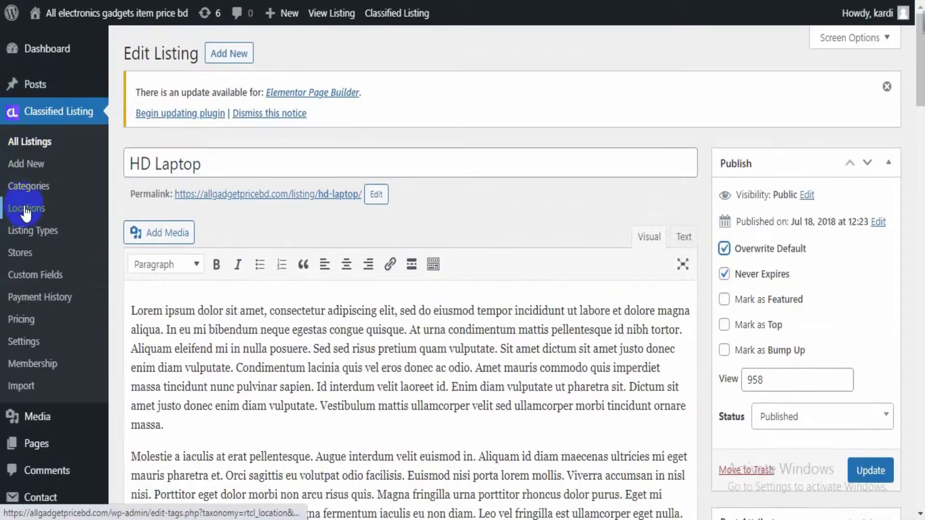
click(33, 198)
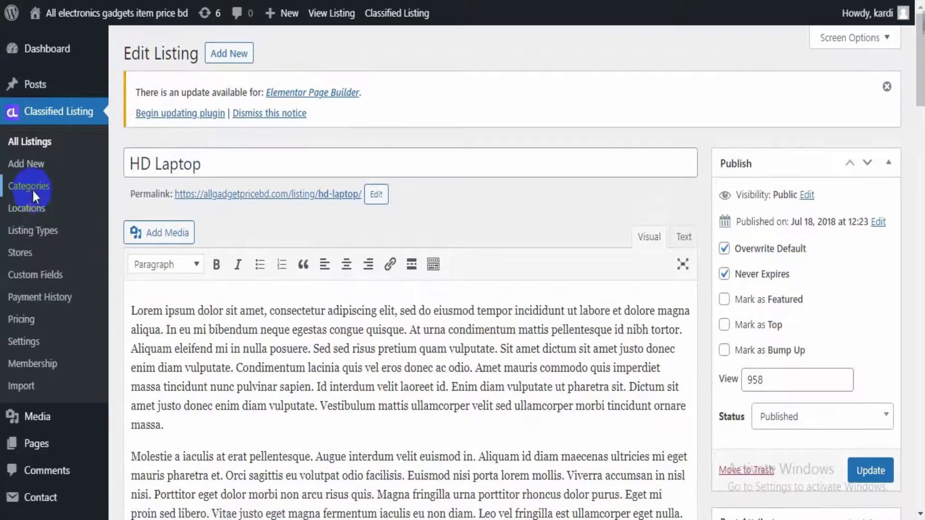
Fill in the new category form with Cars & Vehicles as parent category and aa as the name.
scroll(726, 304, down, 6)
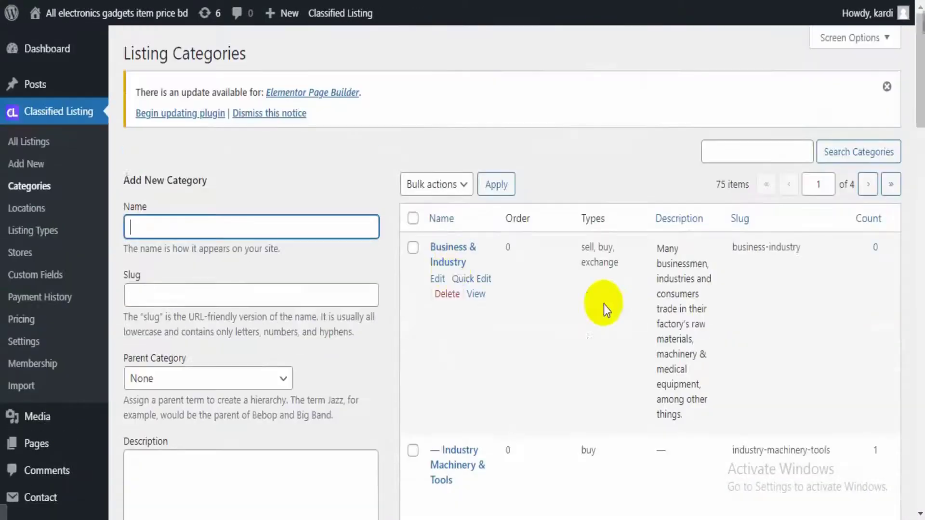
scroll(392, 252, down, 4)
scroll(368, 275, up, 2)
click(260, 299)
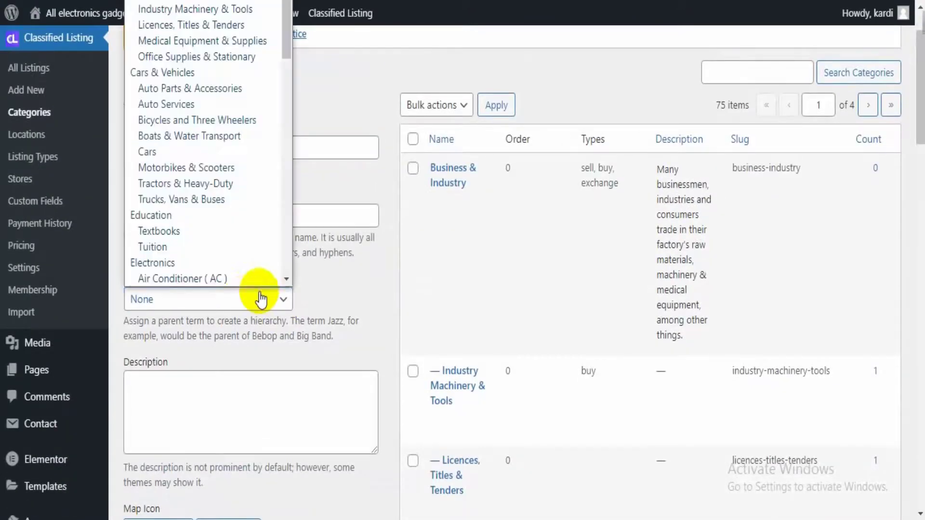
click(205, 77)
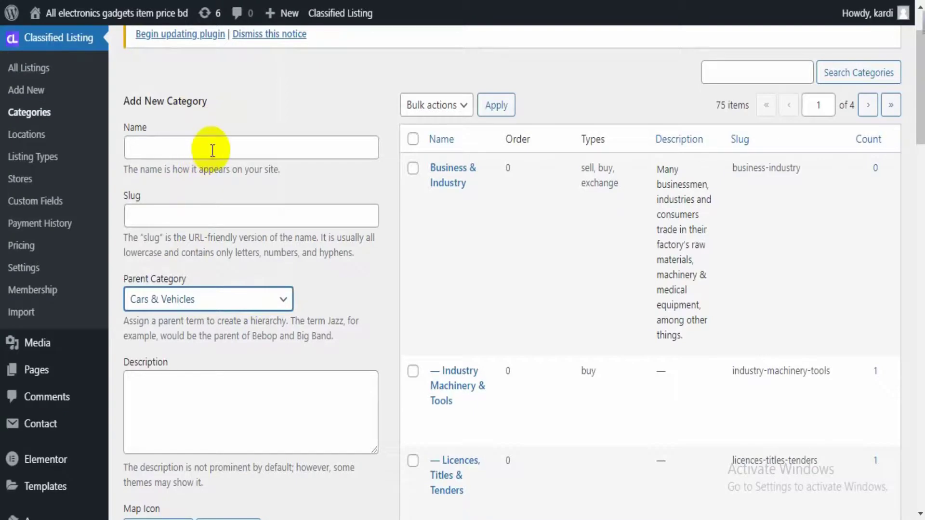
click(213, 148)
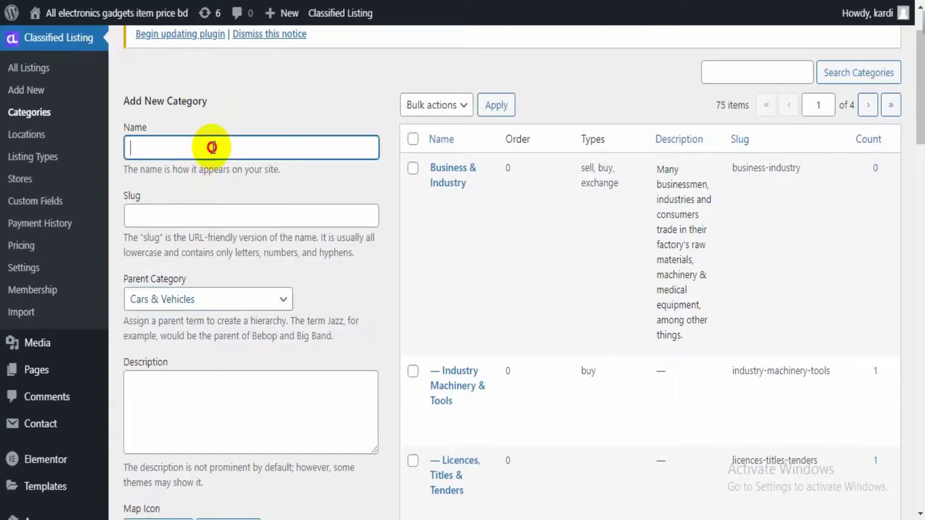
click(186, 181)
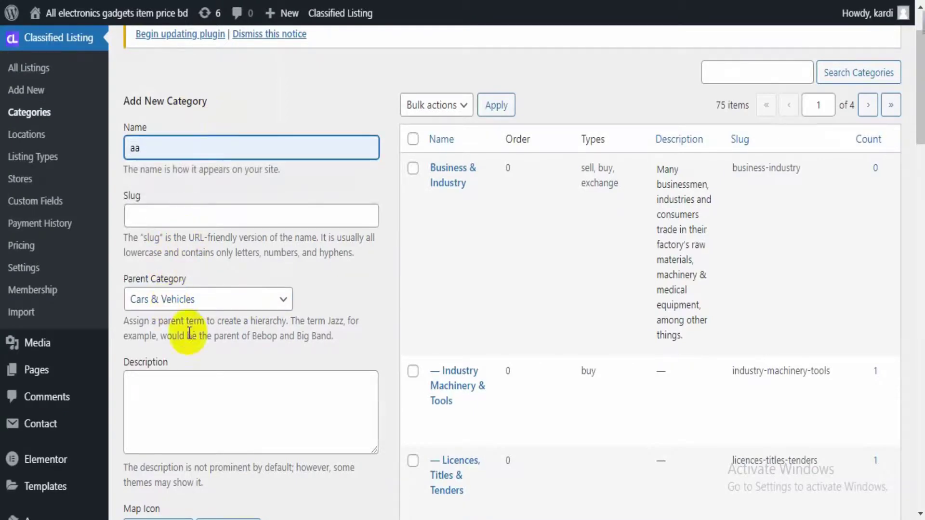
Look through the remaining new category fields: description, map icon, order, types, price units, image and icon.
scroll(186, 336, down, 7)
scroll(188, 269, up, 1)
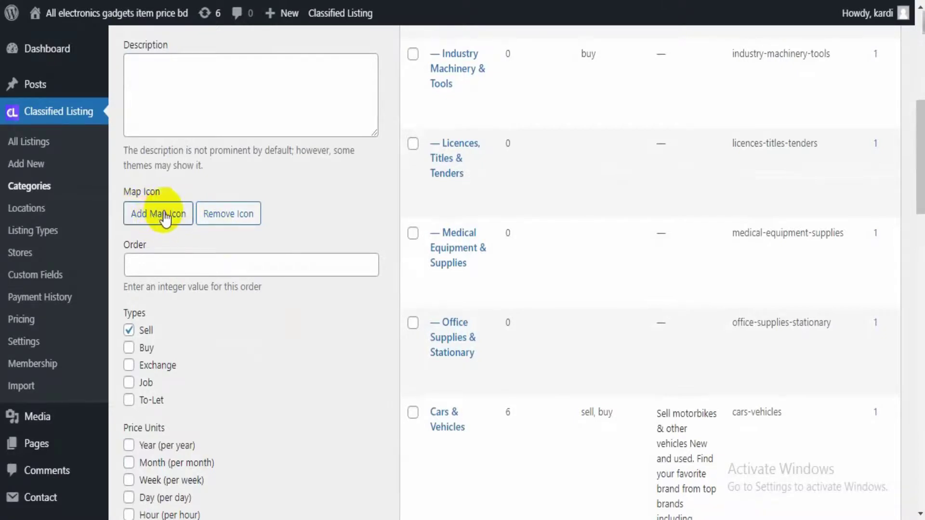
scroll(166, 217, down, 3)
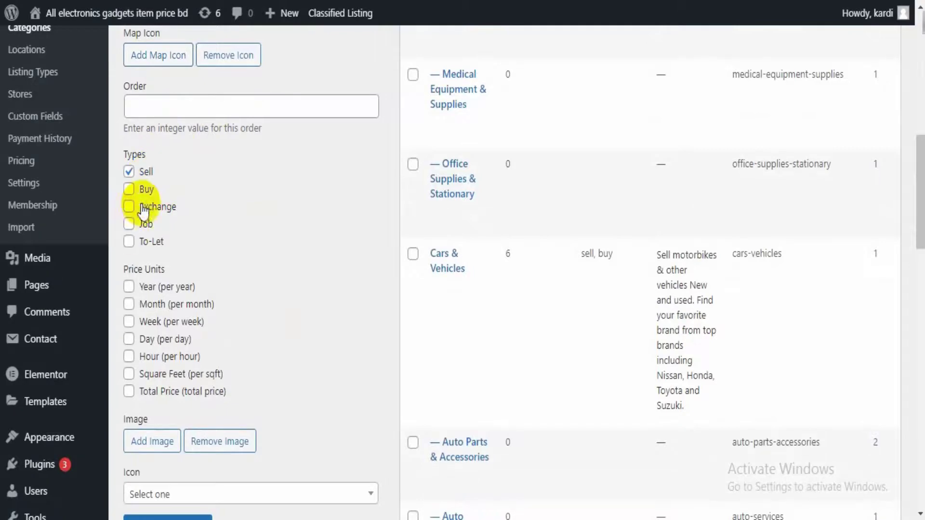
scroll(161, 207, down, 3)
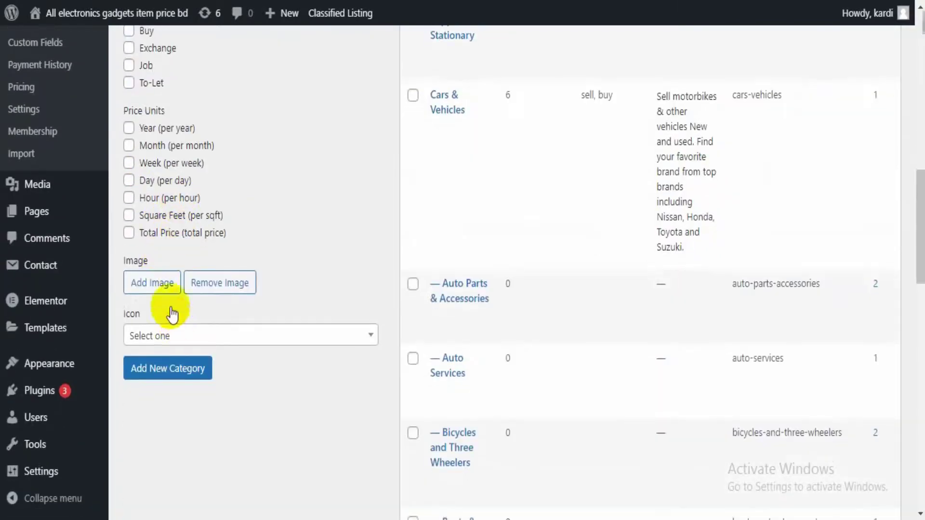
scroll(99, 248, up, 8)
Open the listing locations page and look through the new location fields: name, slug, parent location, description and order.
click(17, 217)
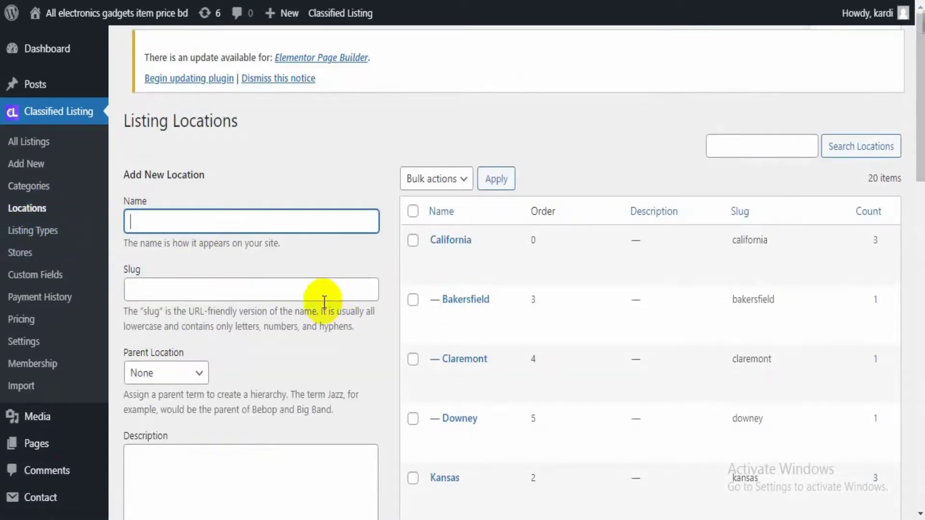
scroll(262, 224, down, 1)
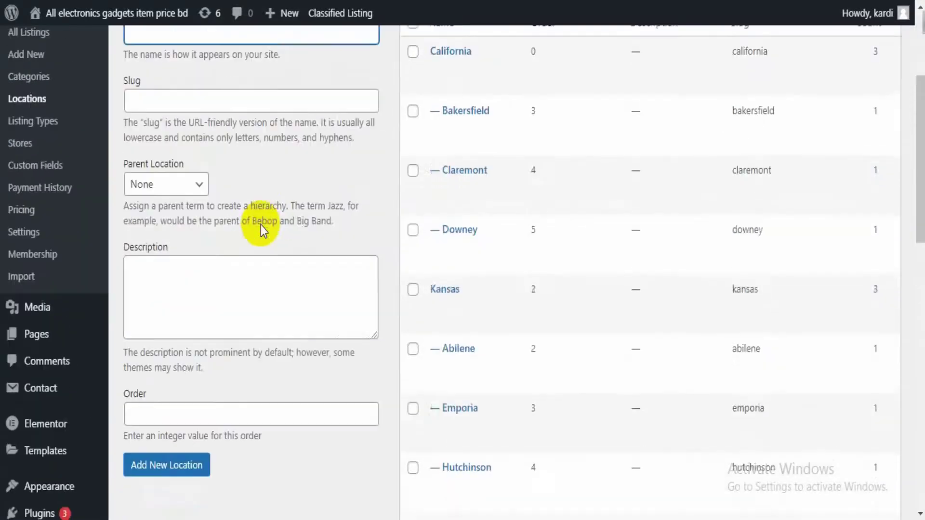
scroll(261, 225, up, 2)
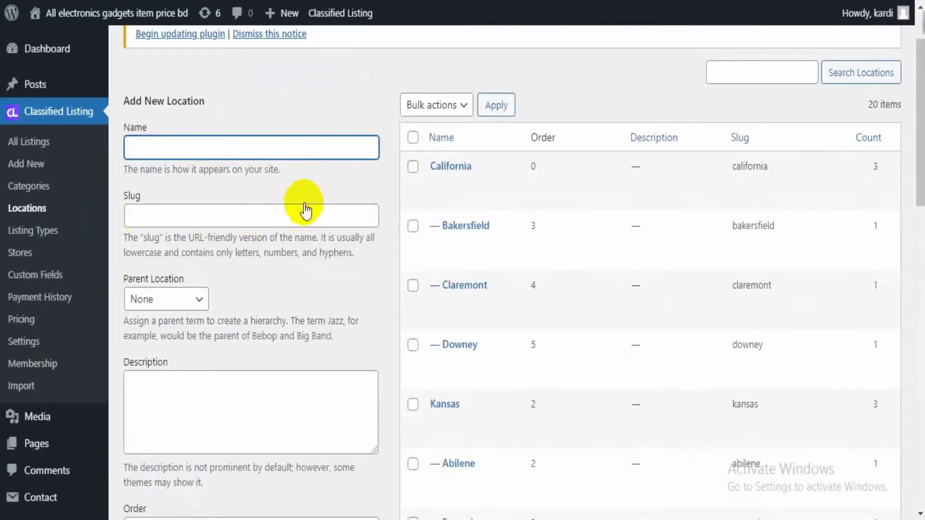
View the Classified Listing import page in a separate browser tab and return to the locations page.
click(29, 395)
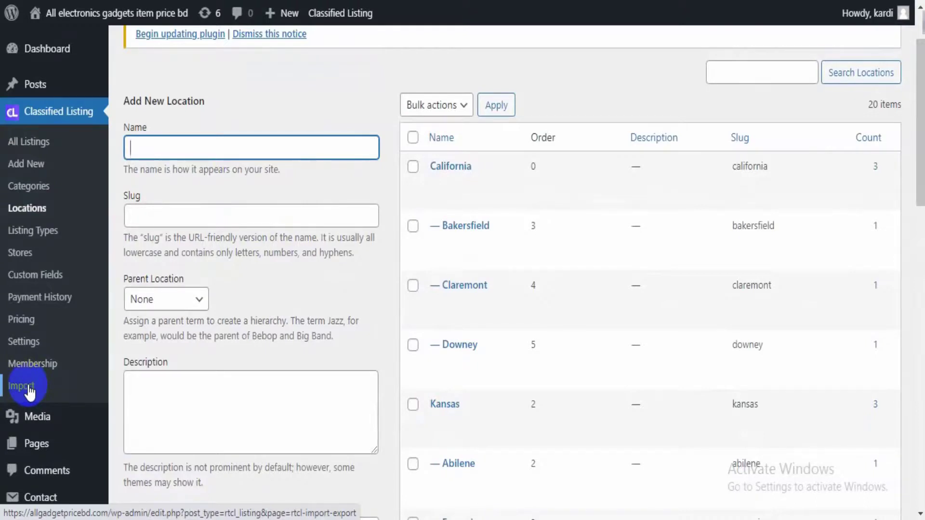
right_click(30, 391)
click(46, 236)
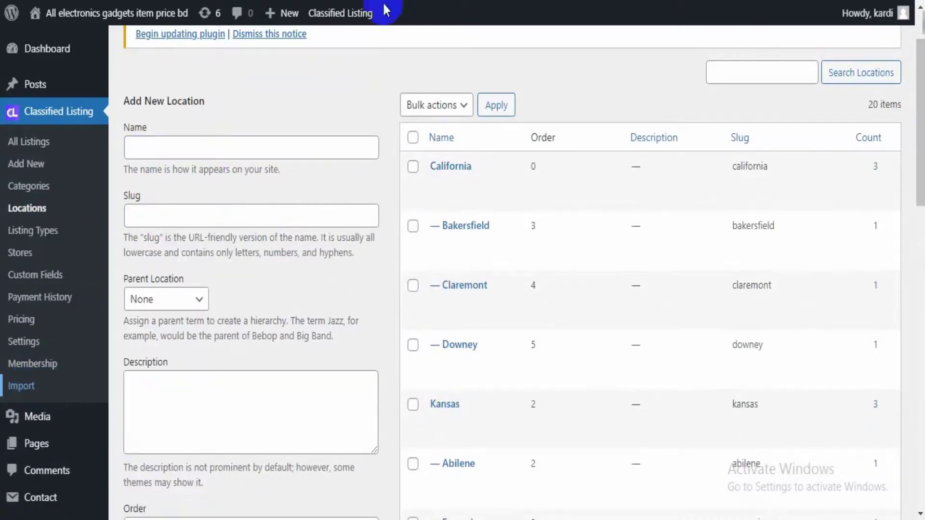
key(ctrl+Tab)
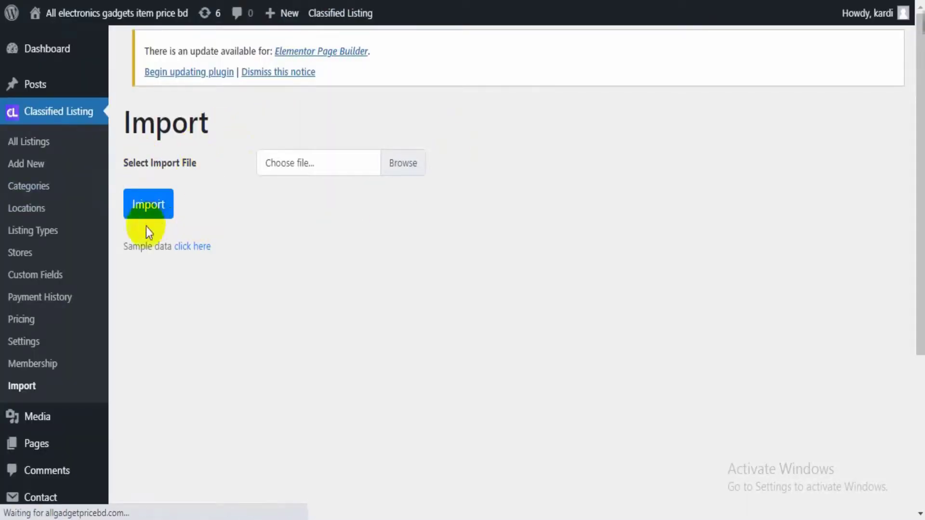
mouse_move(319, 16)
click(314, 36)
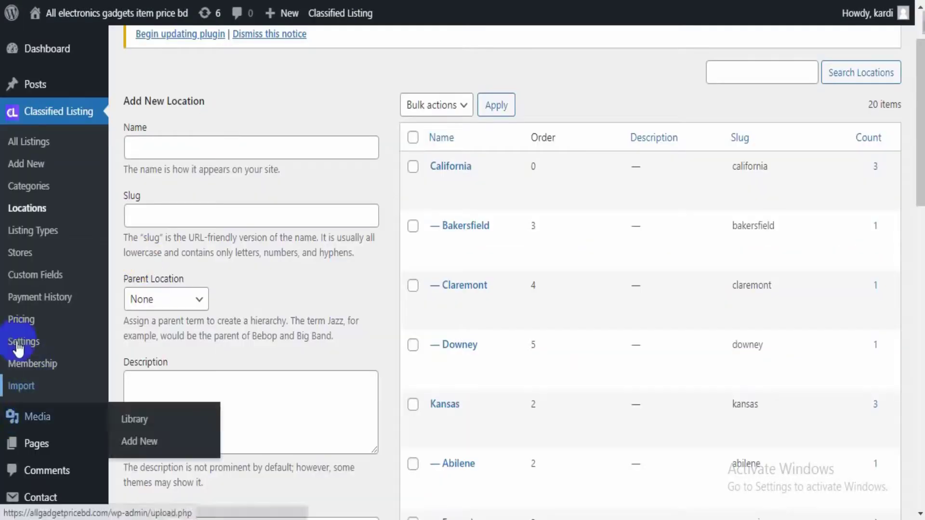
Look through the listing types and open the list of stores.
click(41, 348)
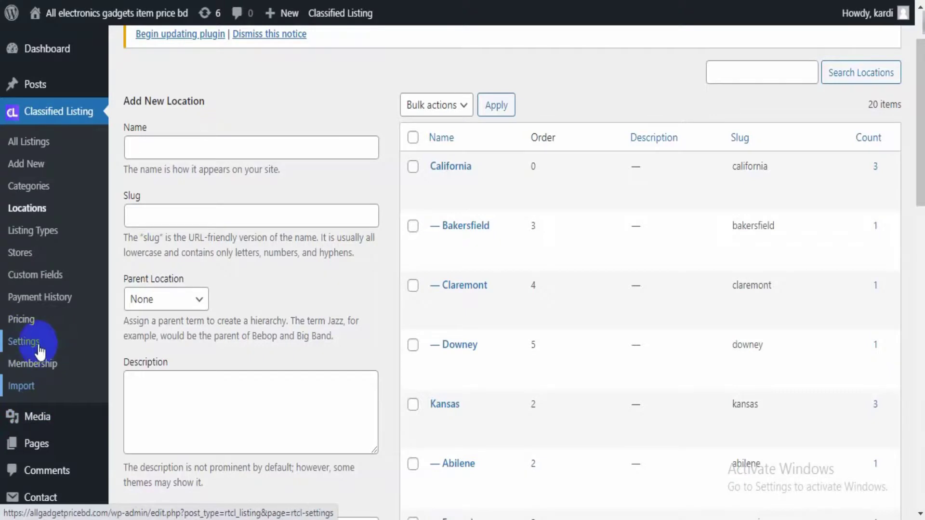
click(58, 237)
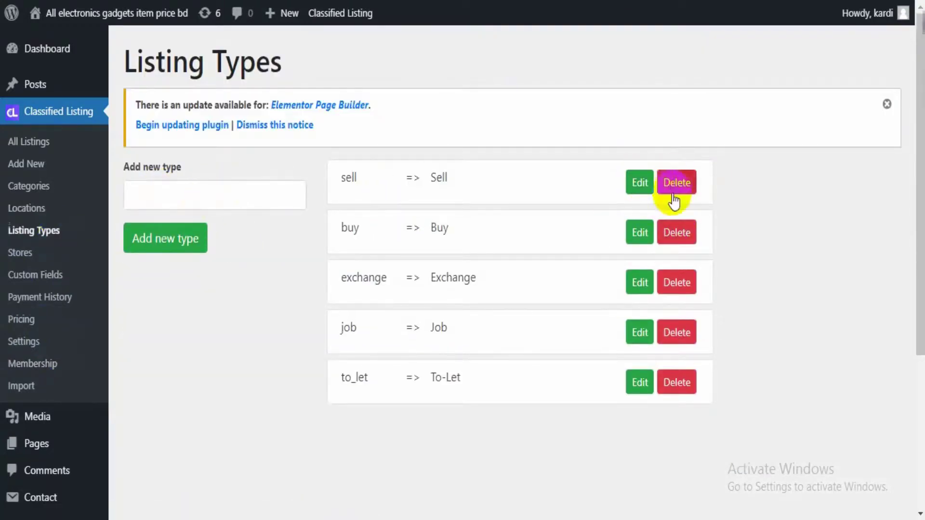
scroll(7, 309, down, 3)
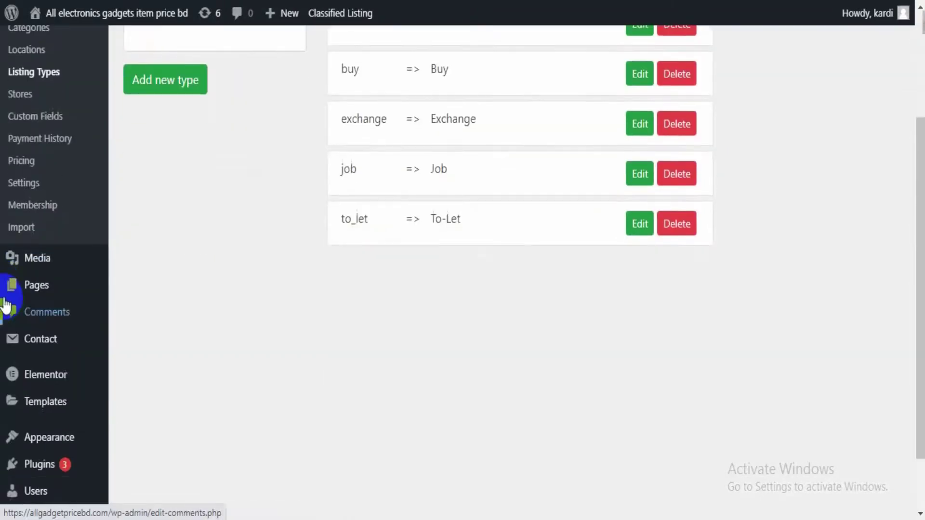
scroll(7, 289, up, 2)
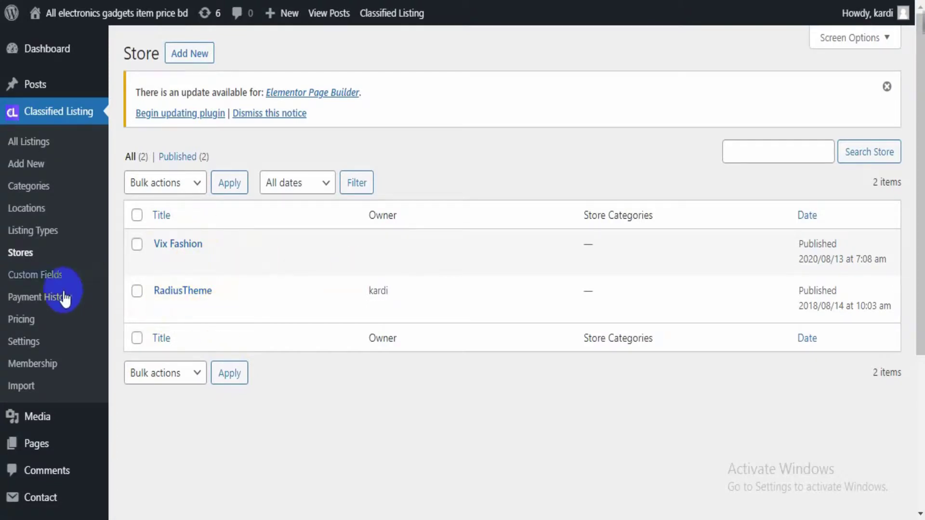
Open the Air Conditioner Custom Field group from the custom fields and look through its field settings and options.
click(51, 284)
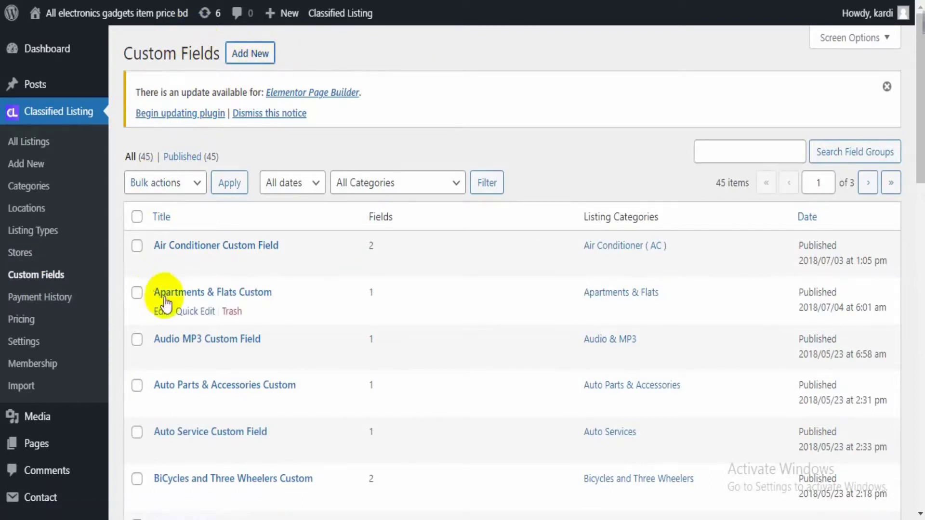
click(161, 265)
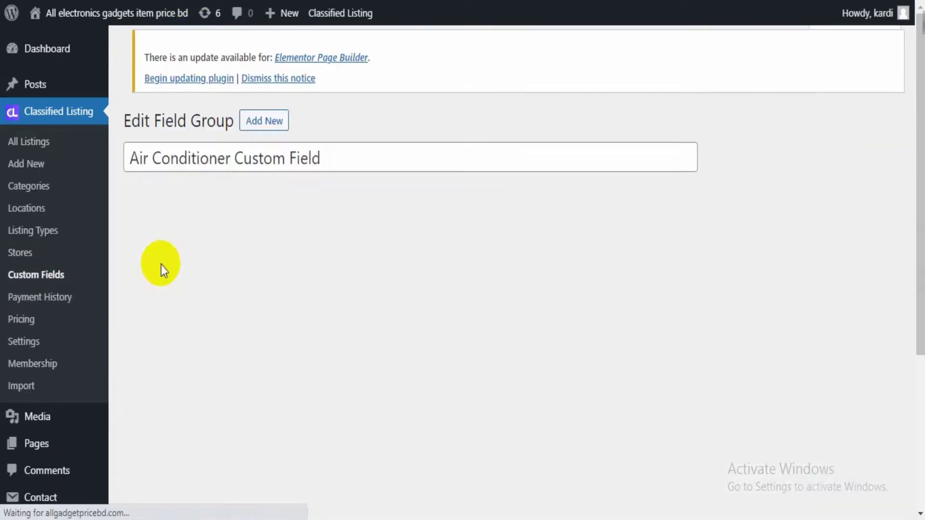
scroll(354, 242, down, 5)
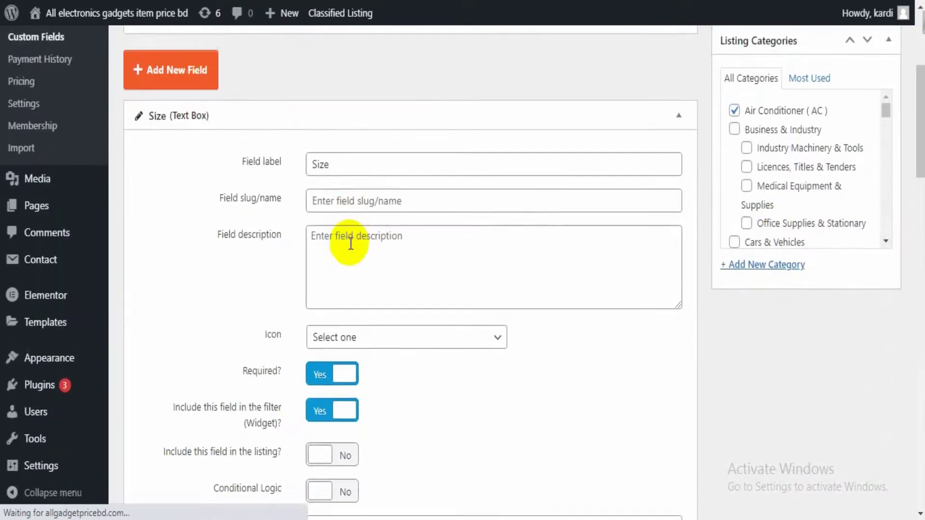
scroll(341, 242, up, 5)
scroll(351, 247, down, 8)
scroll(267, 241, down, 20)
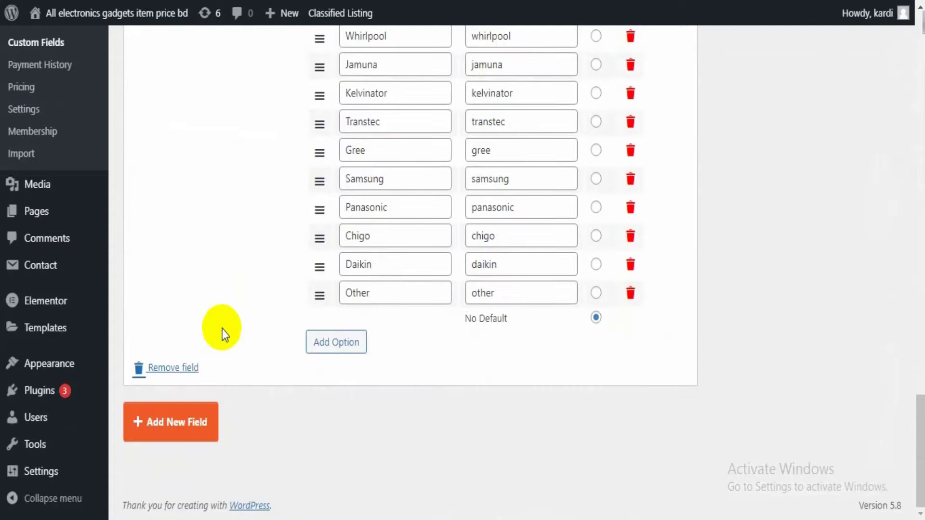
View the field types available for a new custom field and dismiss the selection without adding one.
click(173, 440)
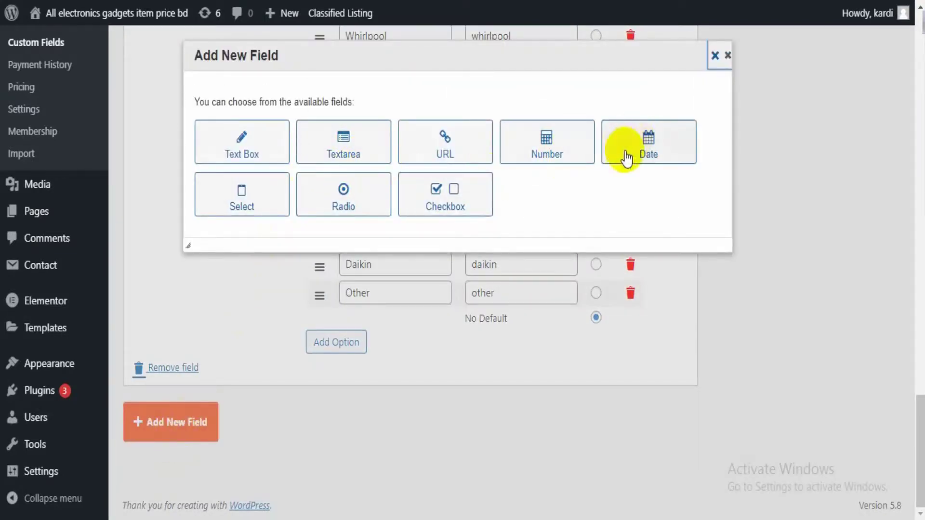
click(715, 56)
scroll(117, 206, up, 3)
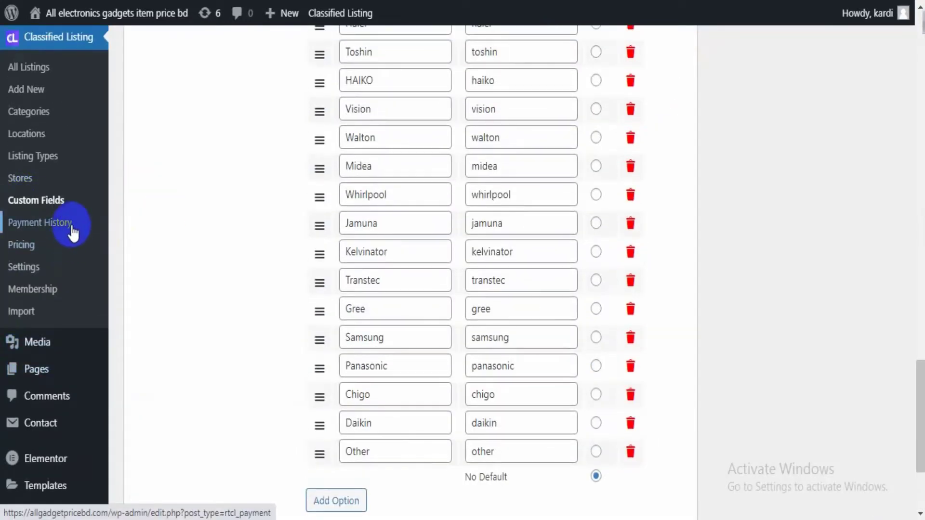
View the payment history, and examine the pricing plans with their types, prices, visible days and promotions.
click(71, 224)
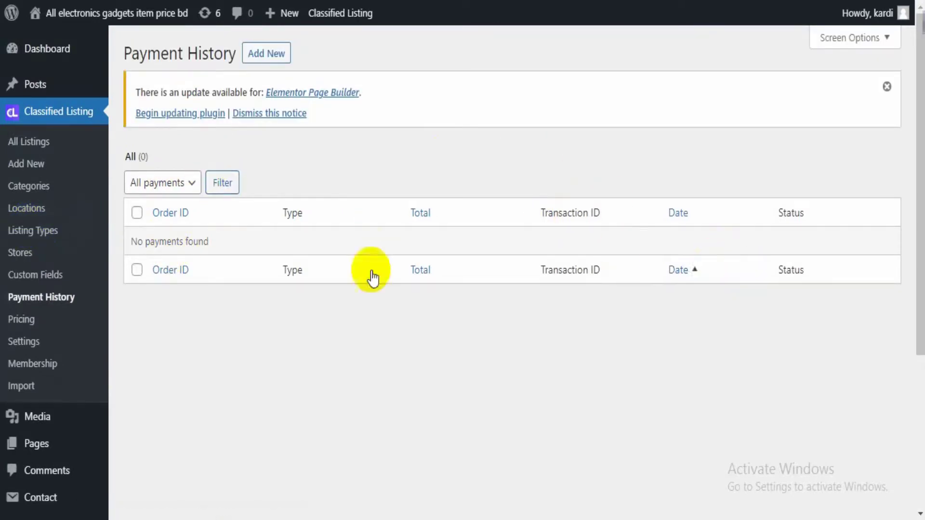
click(38, 321)
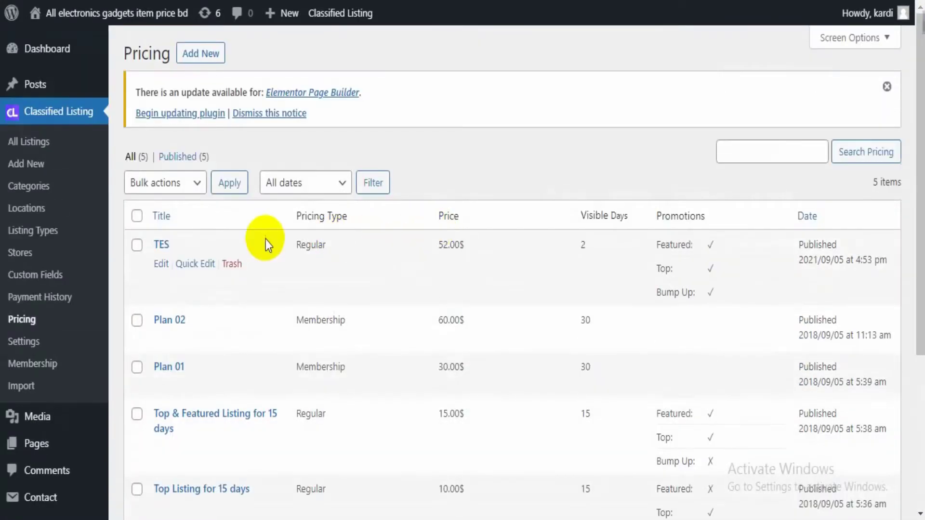
scroll(269, 245, down, 5)
scroll(330, 247, up, 3)
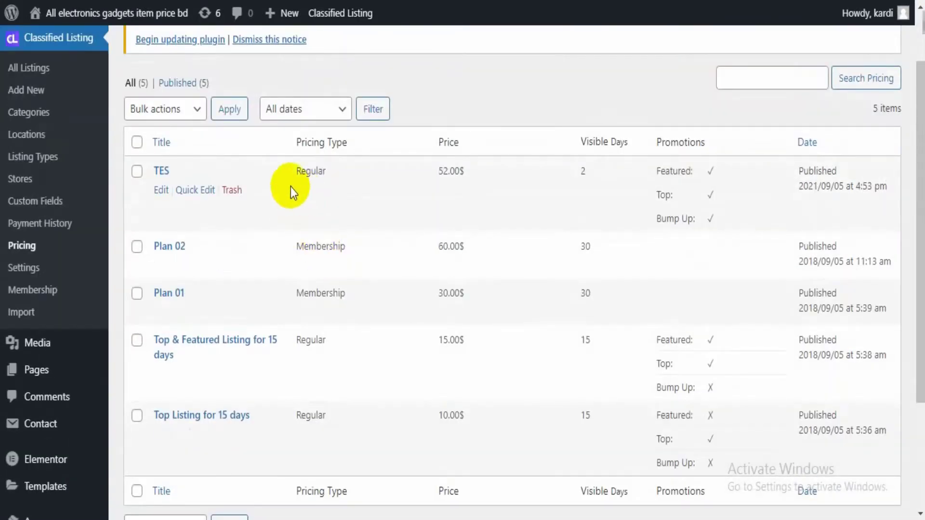
scroll(113, 243, up, 2)
scroll(155, 227, down, 3)
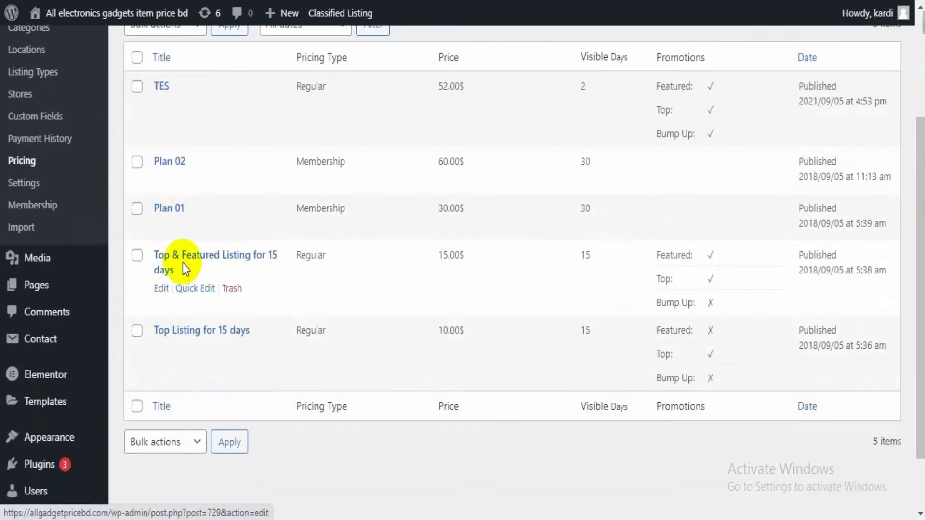
scroll(308, 212, up, 2)
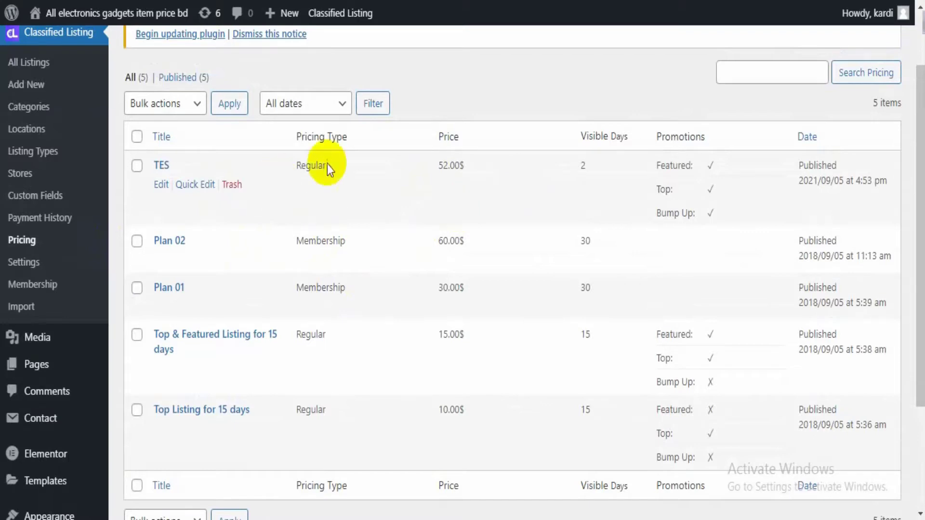
scroll(125, 316, down, 2)
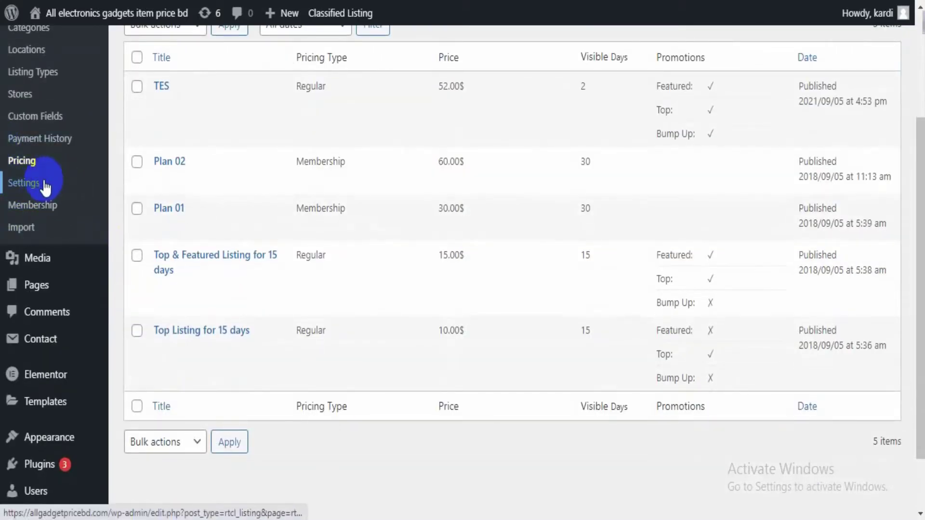
View the Manage membership page and open the sample data link on the import page.
click(61, 206)
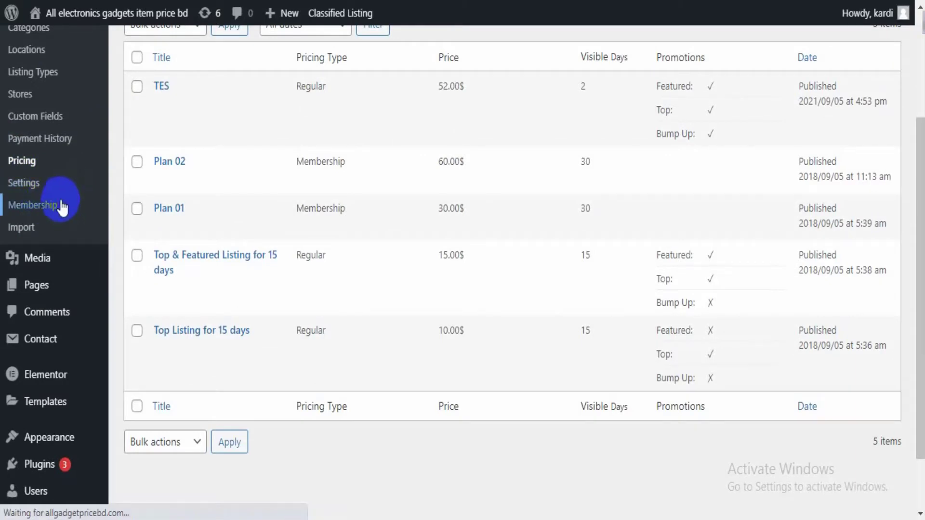
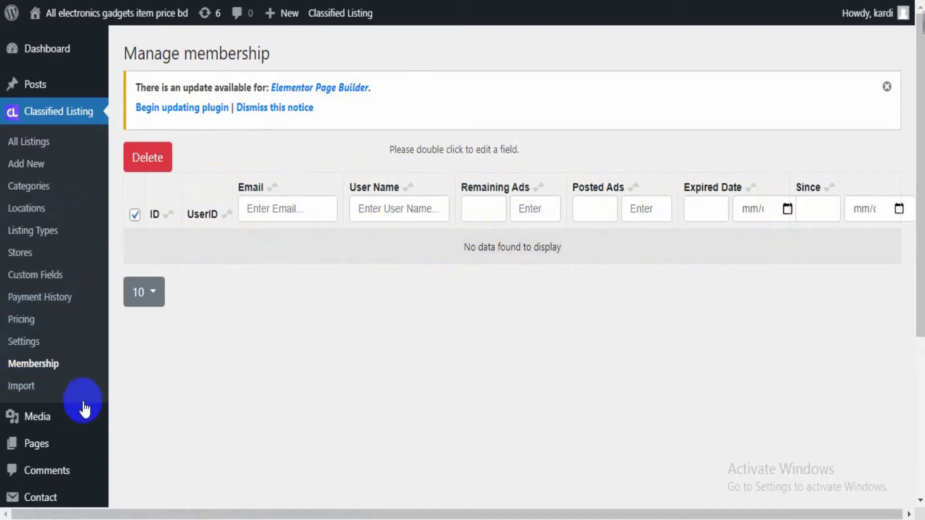
click(51, 391)
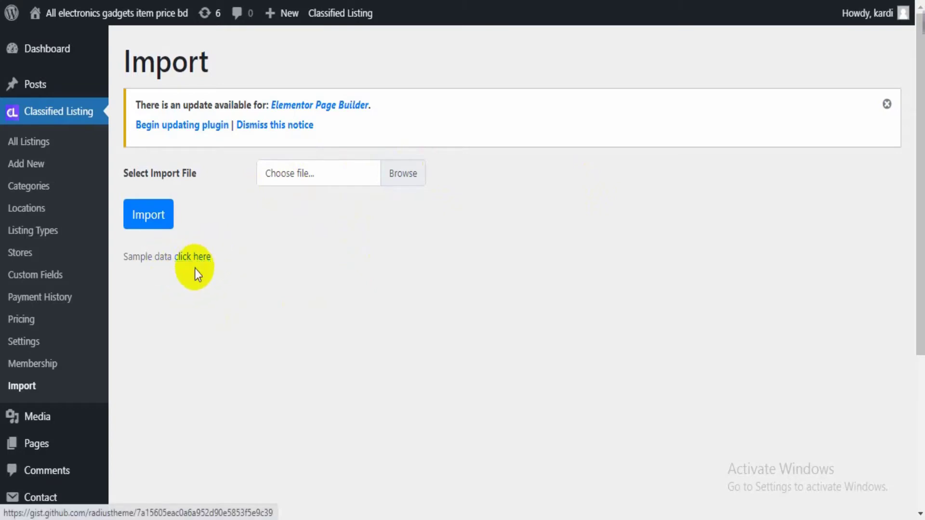
click(190, 256)
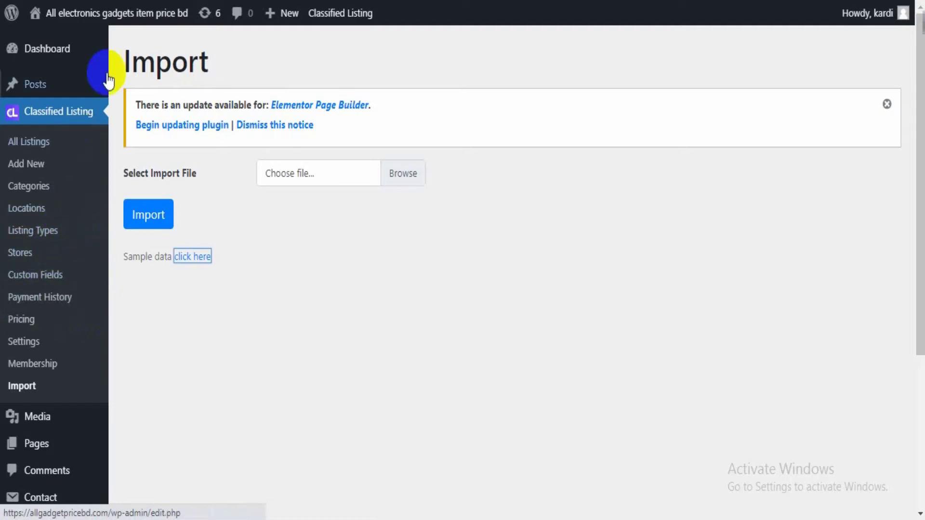
Visit the live site and look through the homepage's featured ads, categories and selling steps.
mouse_move(96, 82)
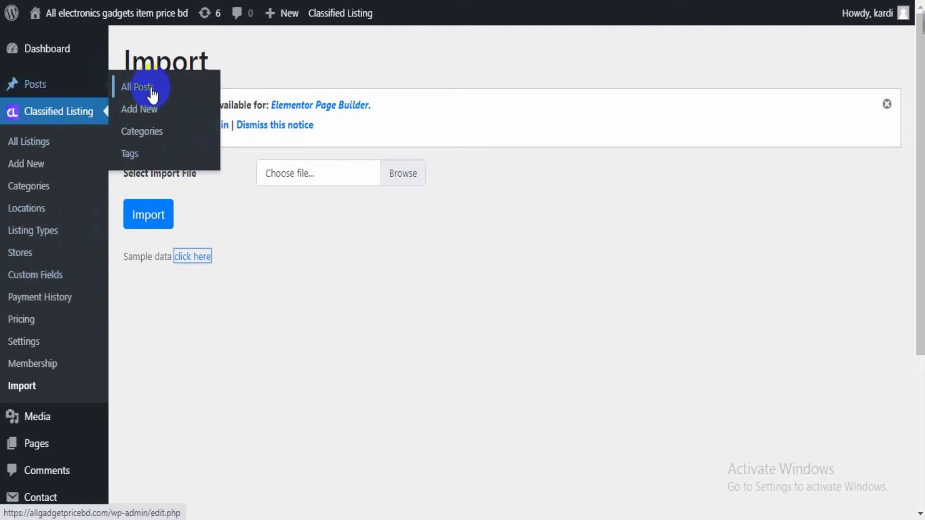
mouse_move(124, 7)
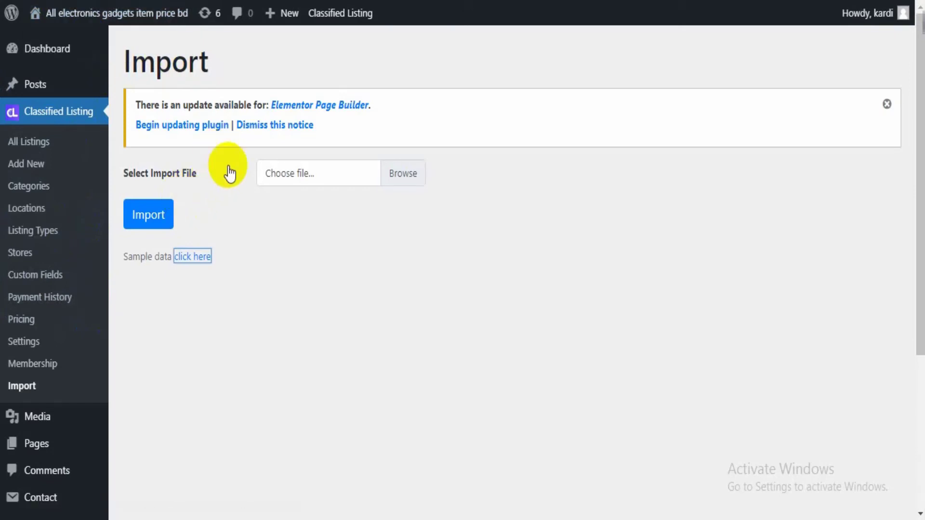
click(286, 12)
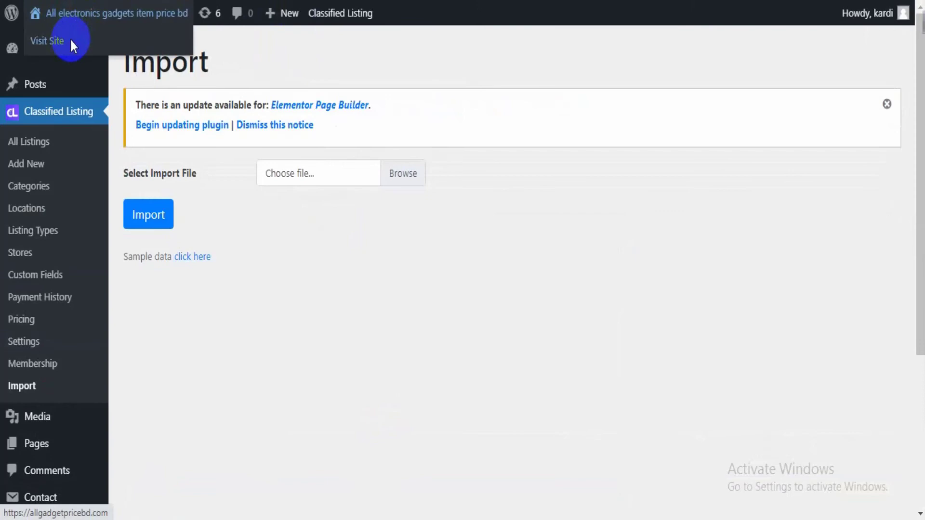
click(70, 39)
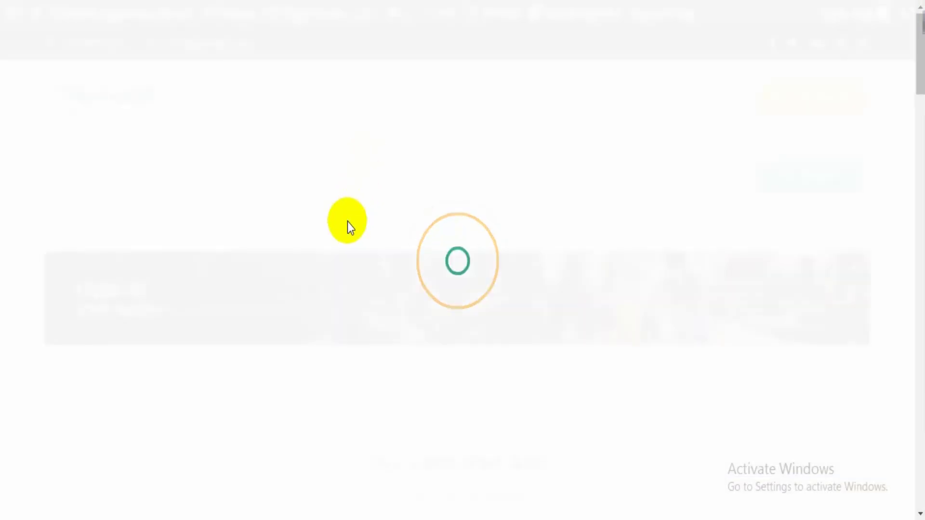
scroll(346, 221, down, 15)
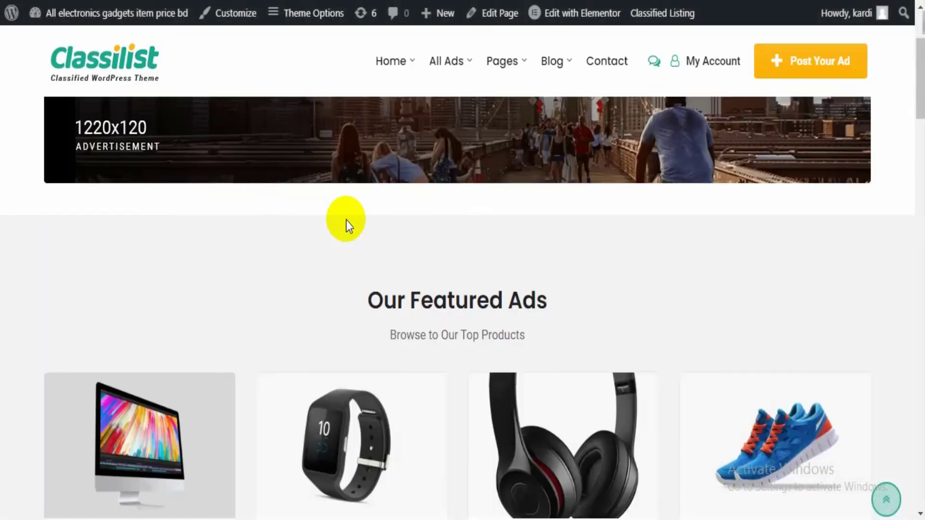
scroll(344, 217, down, 10)
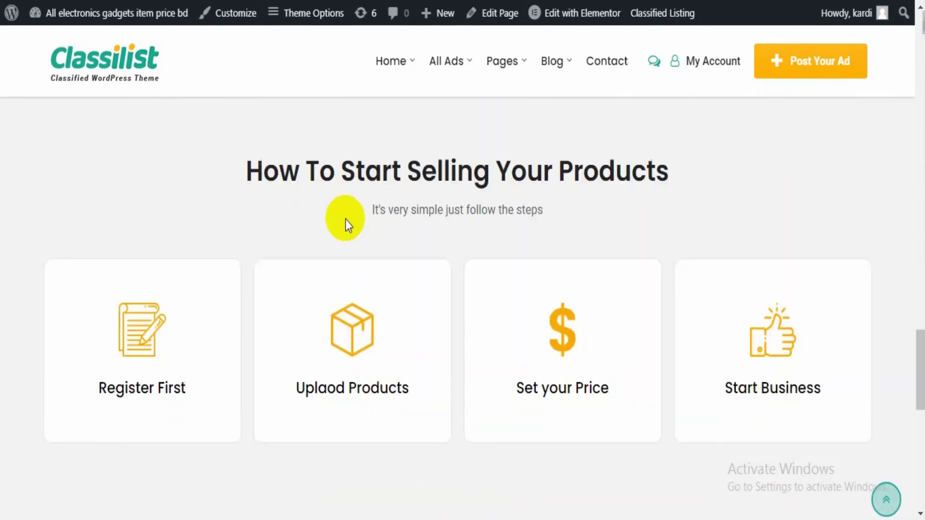
scroll(344, 218, up, 10)
scroll(345, 217, up, 15)
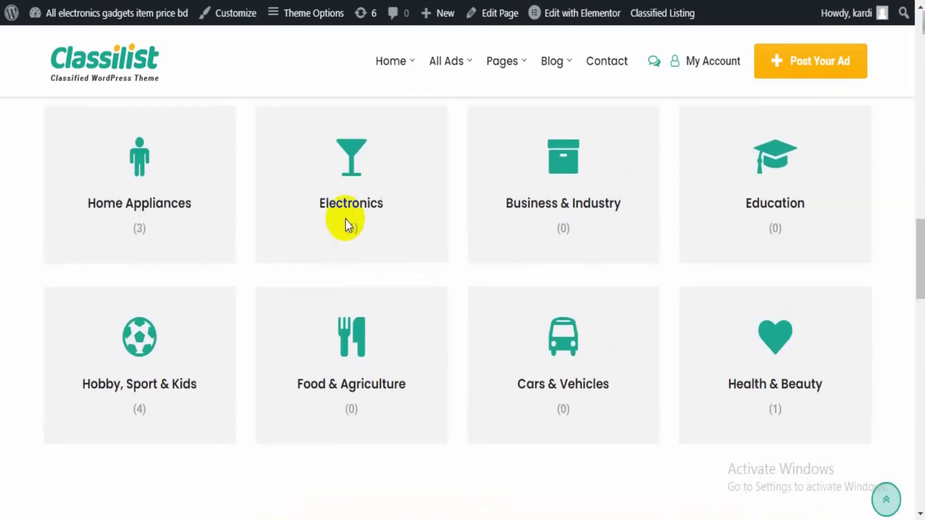